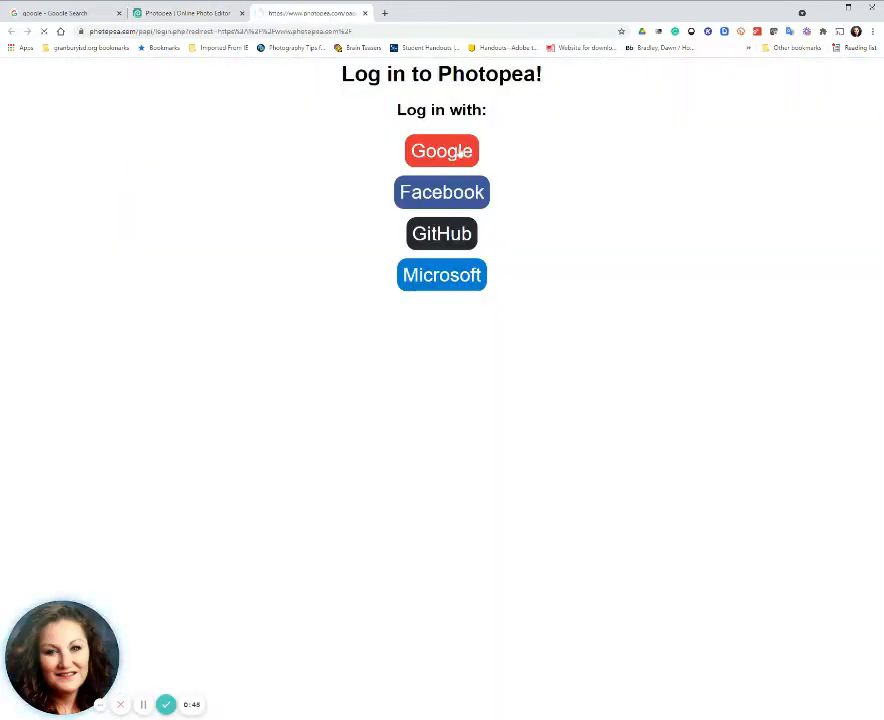
- Log in to Photopea with the Google account and close the account window
click(459, 152)
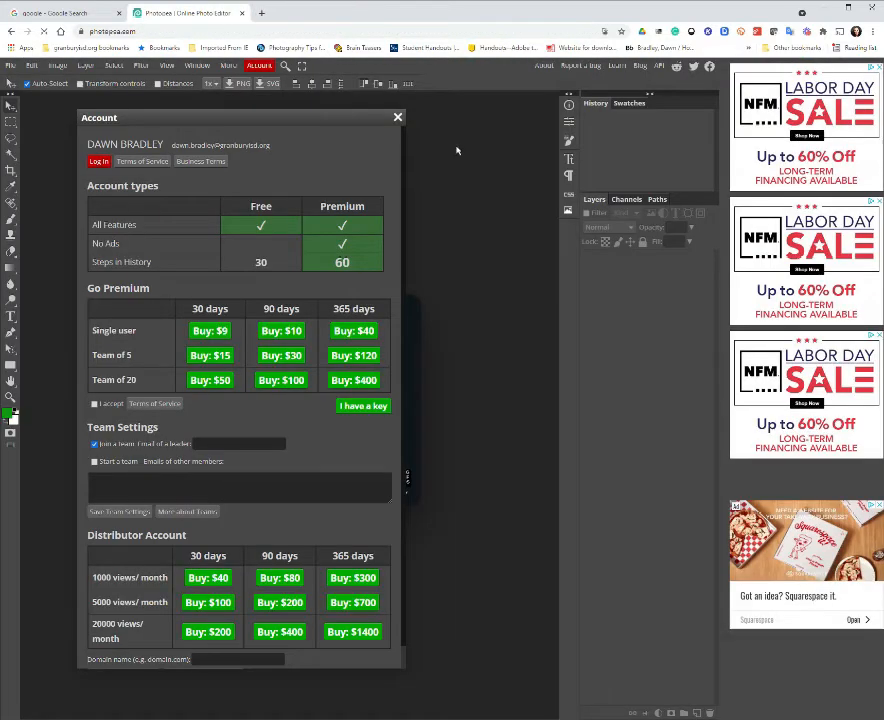
click(397, 117)
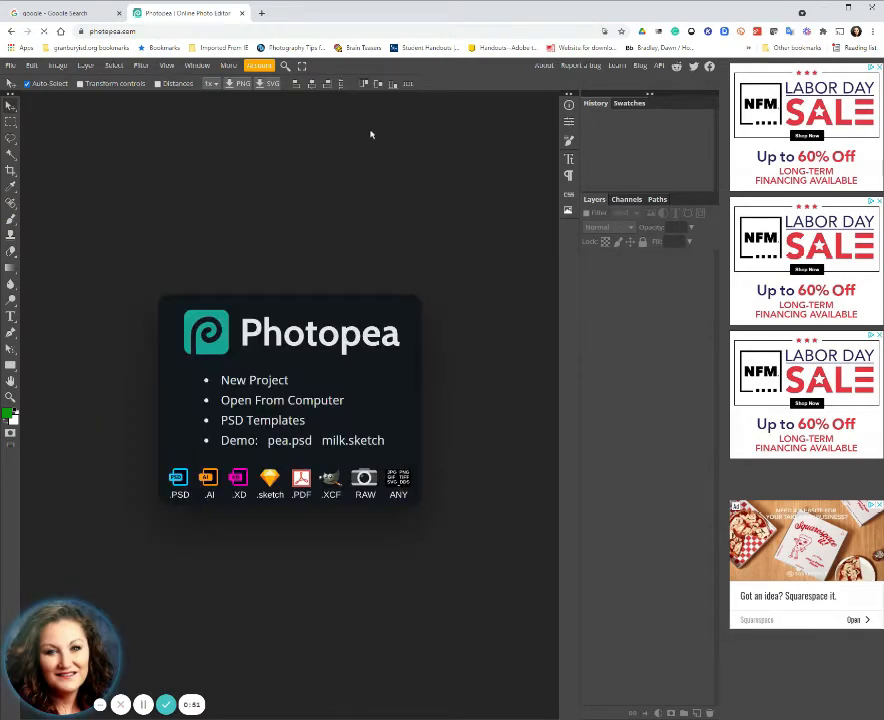
click(875, 68)
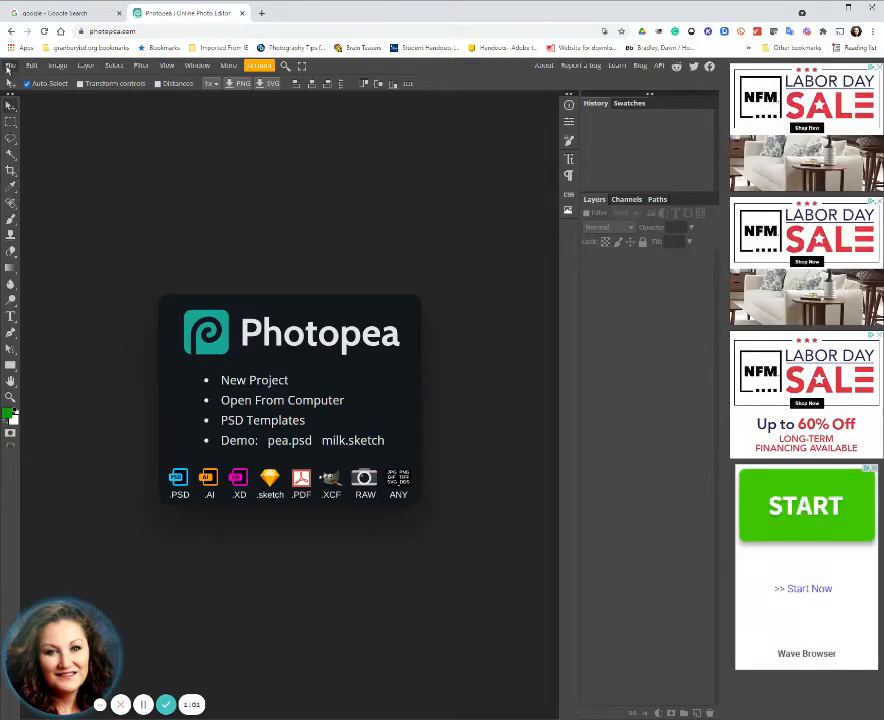
- Start a new project and name it with the owner's surname followed by "Dino"
click(9, 65)
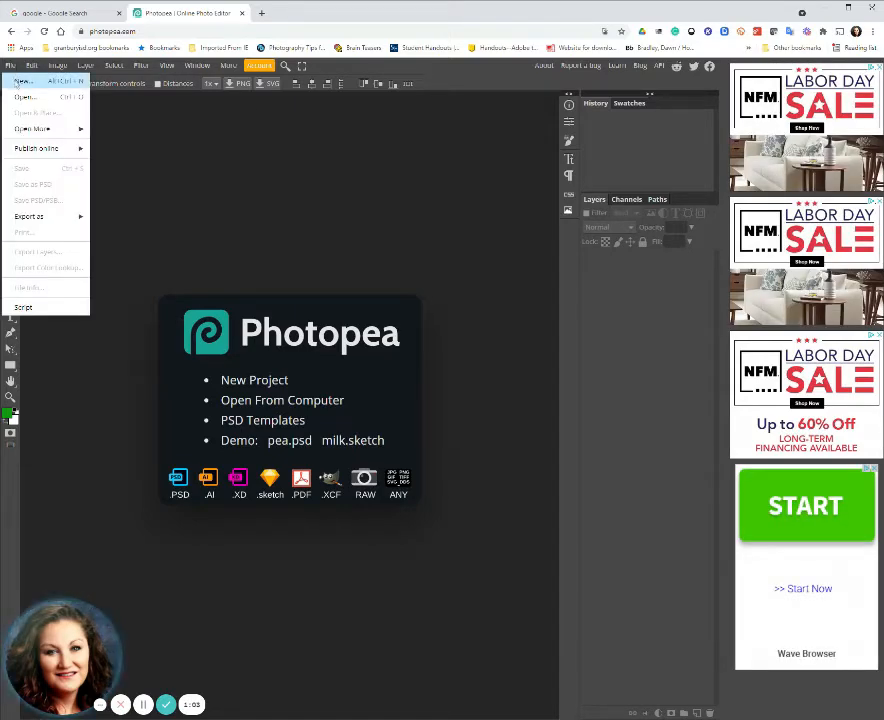
click(20, 81)
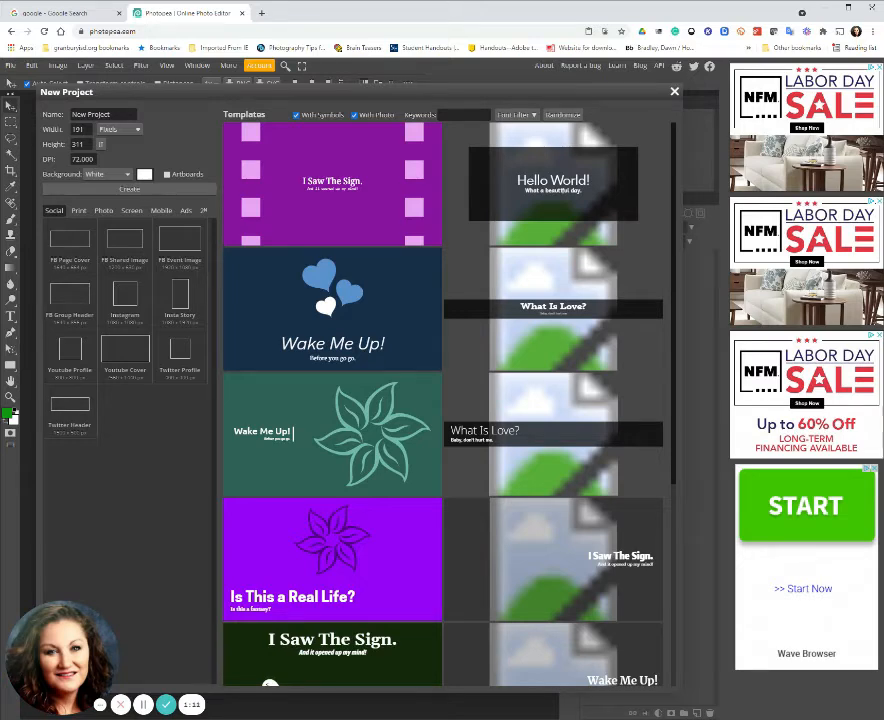
click(109, 114)
drag(109, 114, 17, 113)
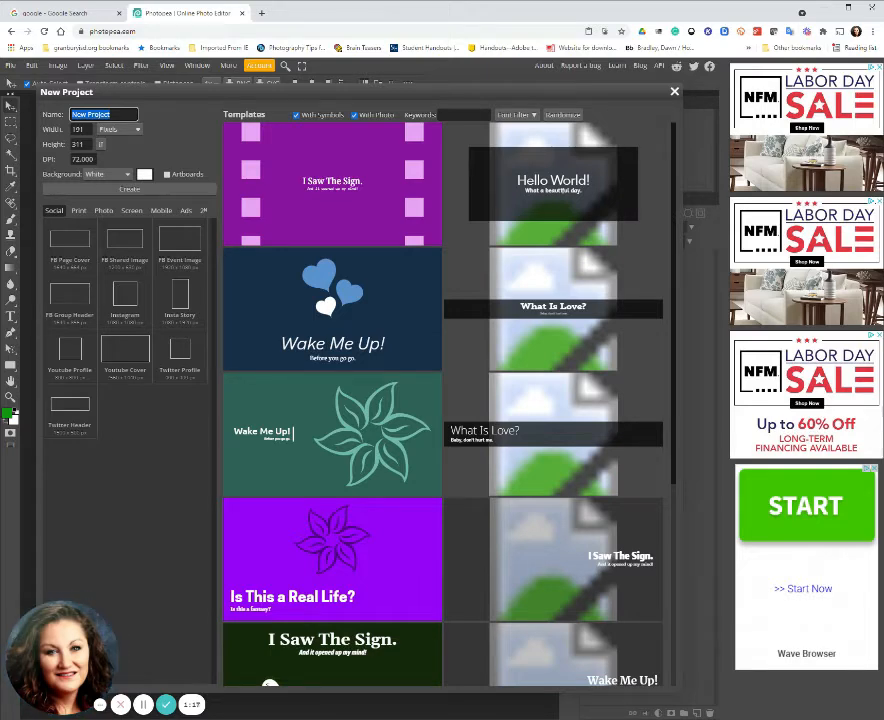
text(Bradle)
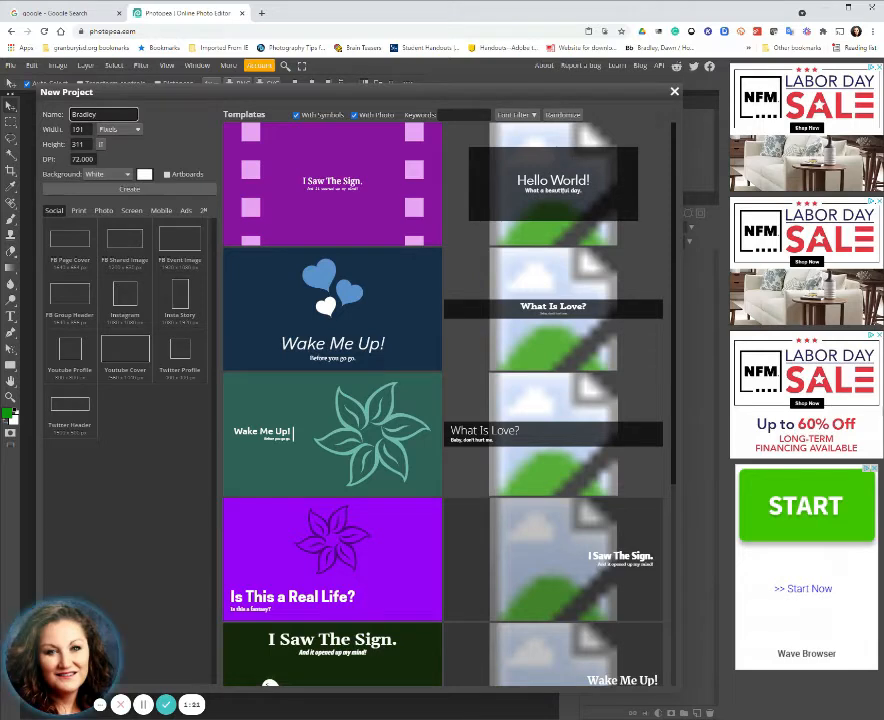
text(y)
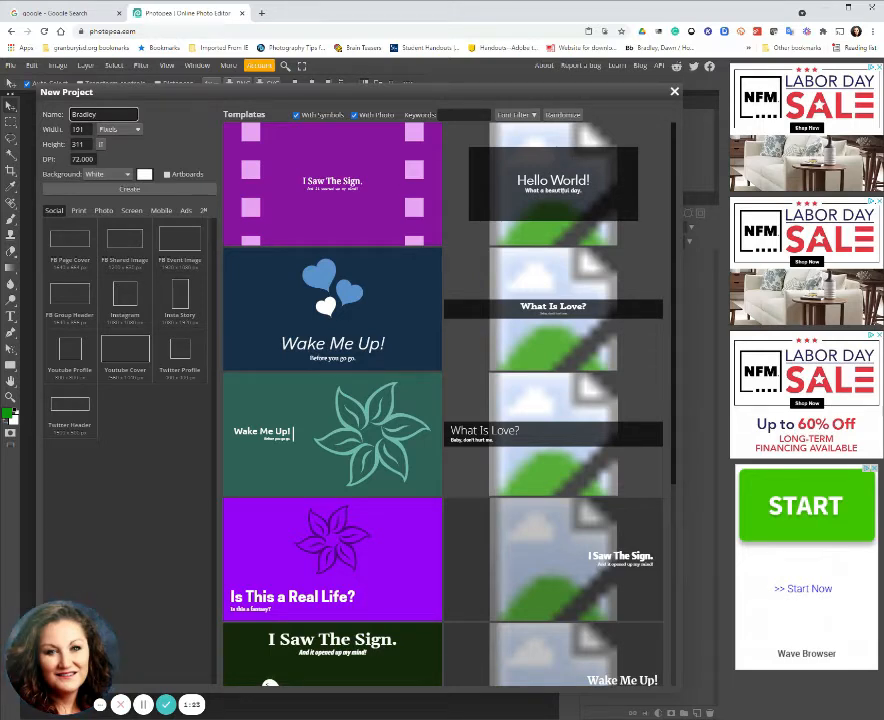
text( Dino)
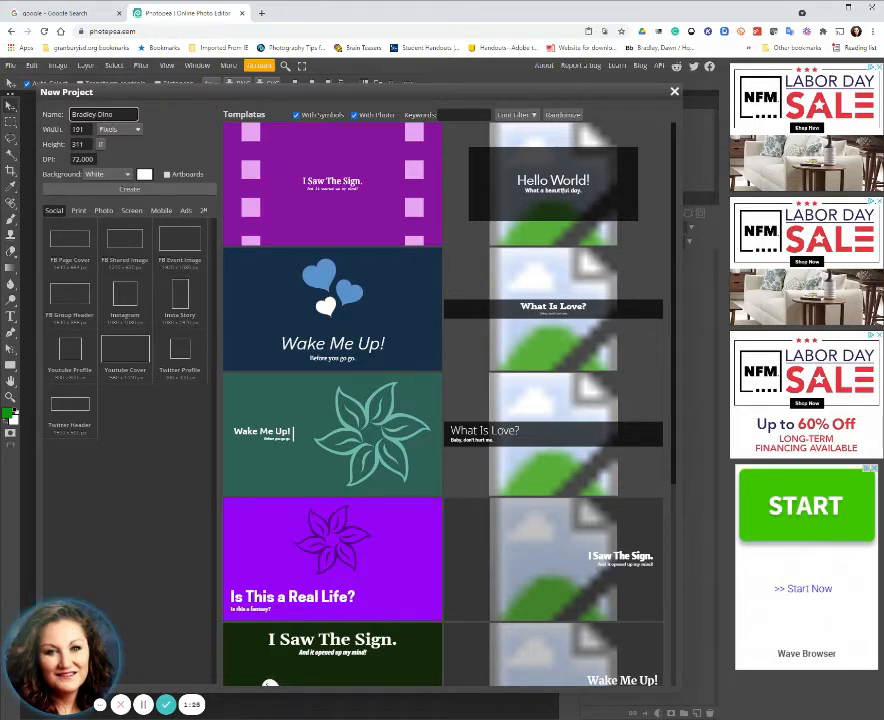
- Set the project units to inches, the width to 11 and the height to 8.5, and create the document
click(111, 131)
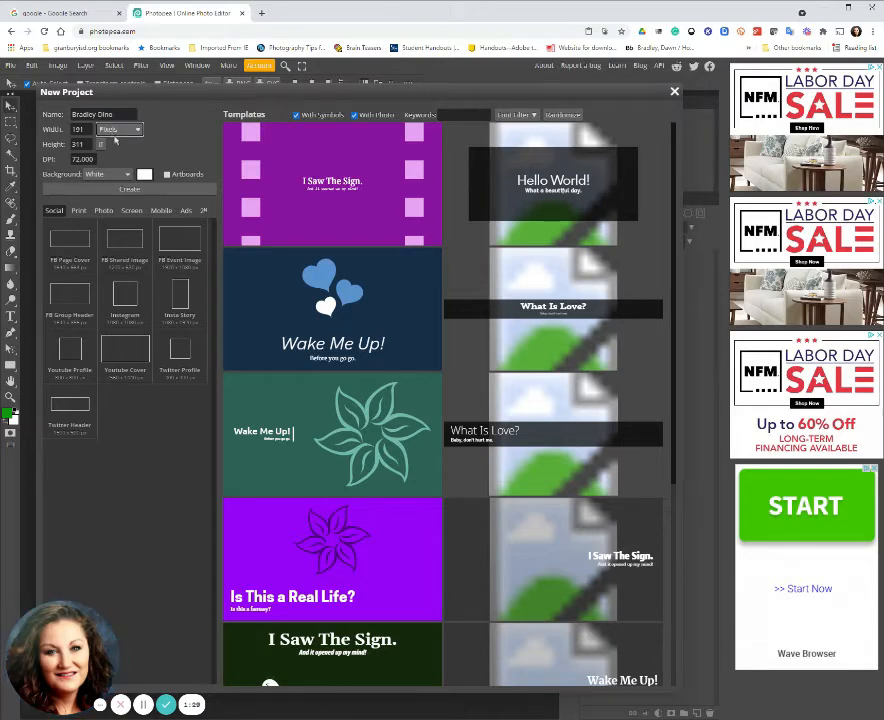
click(111, 157)
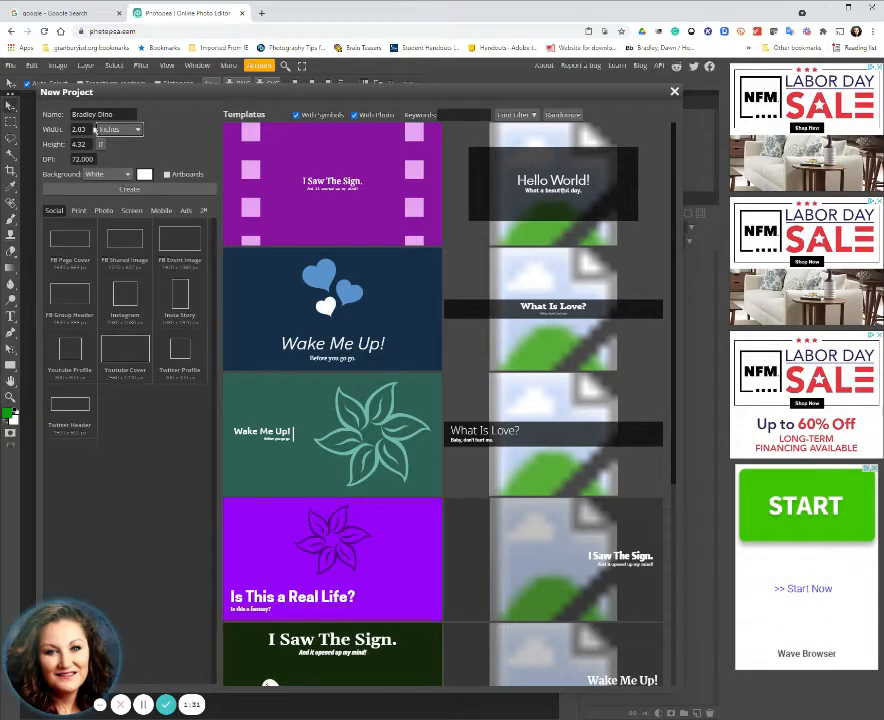
drag(87, 129, 62, 130)
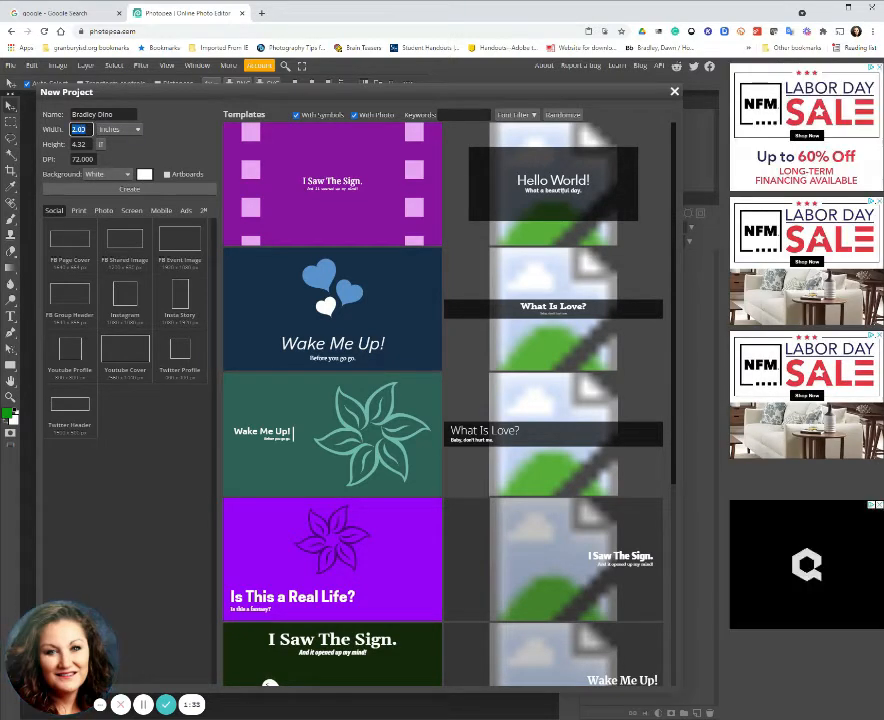
text(11)
key(Tab)
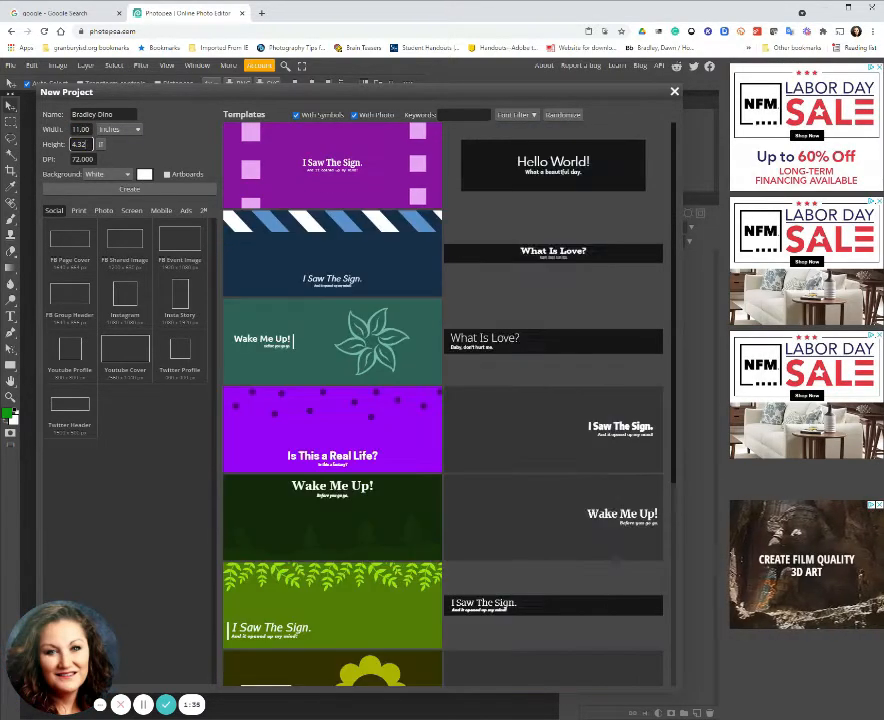
text(8.5)
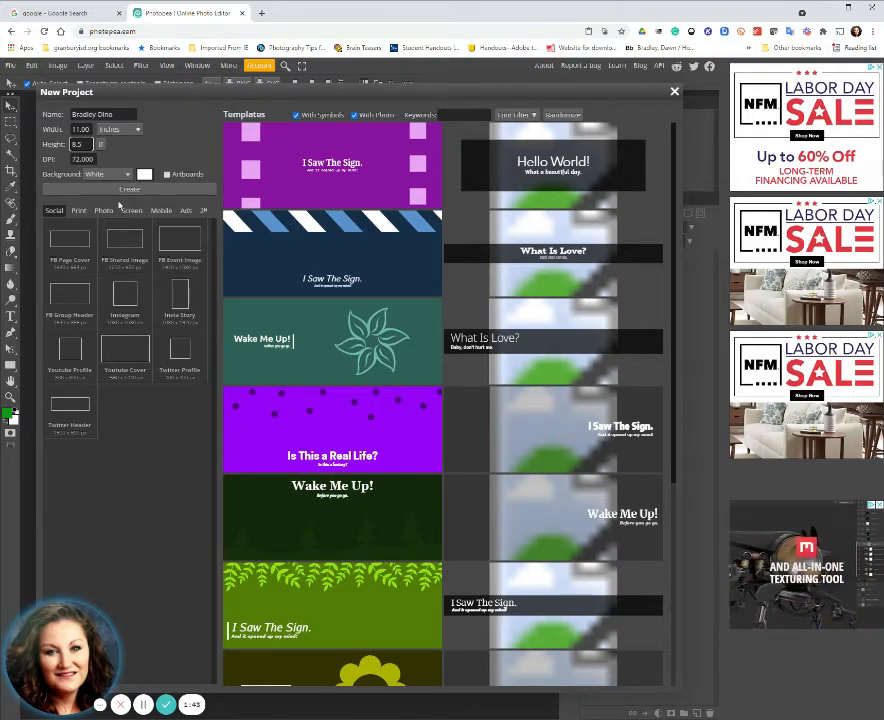
click(124, 190)
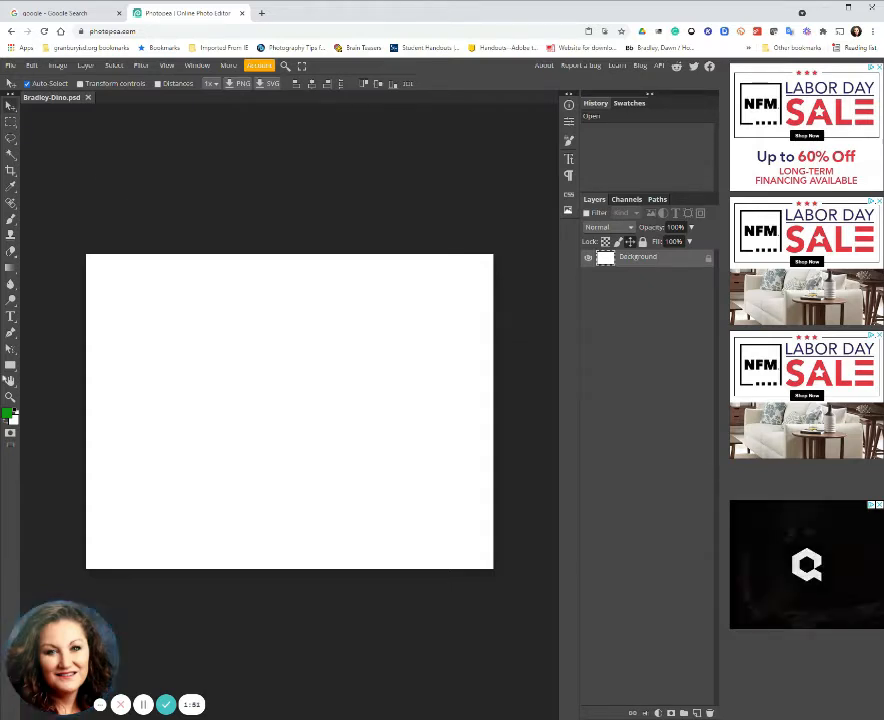
click(13, 411)
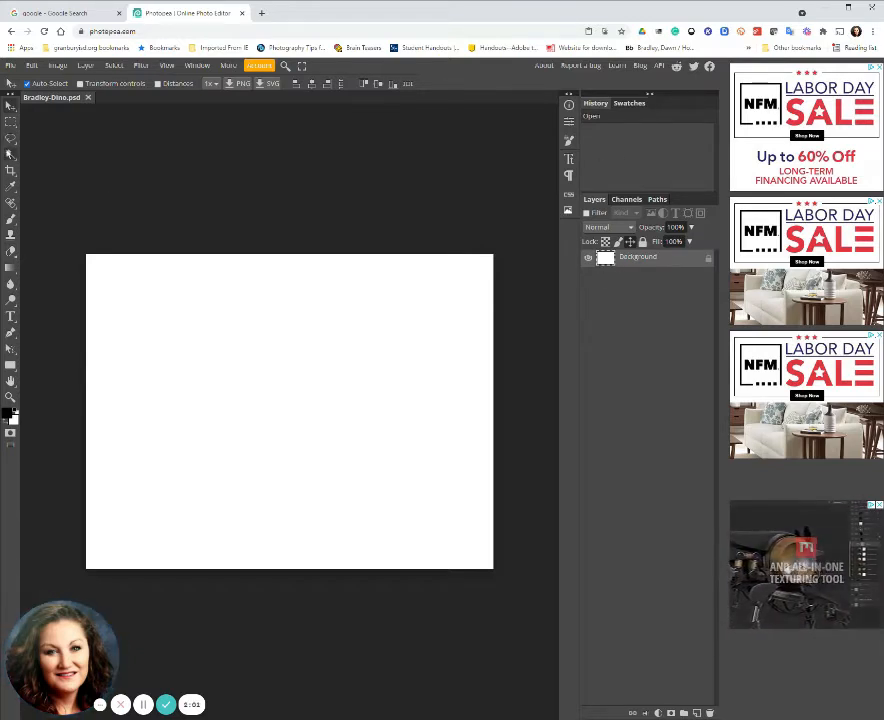
click(11, 268)
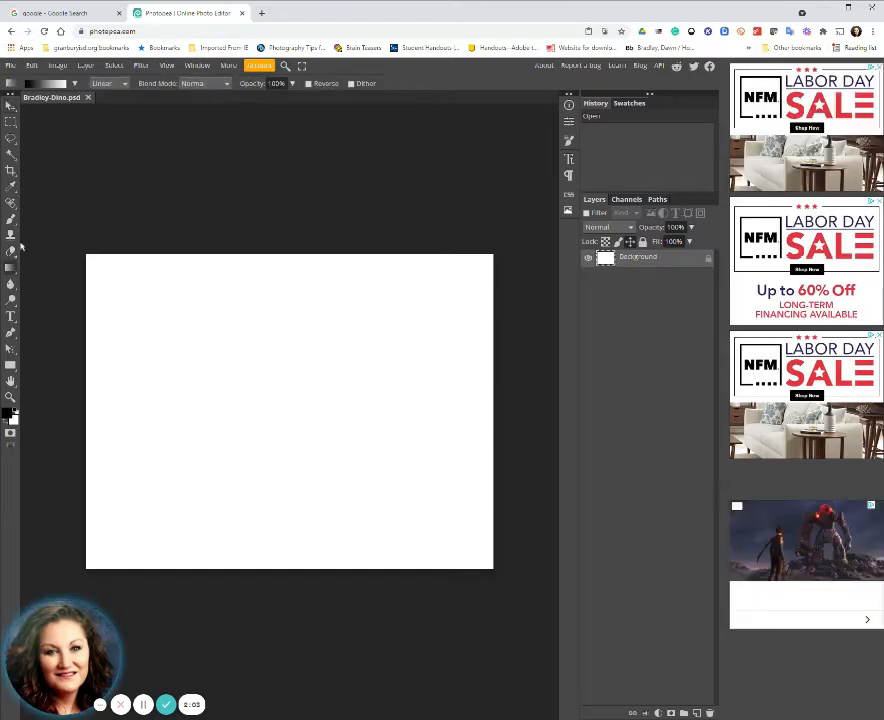
click(11, 137)
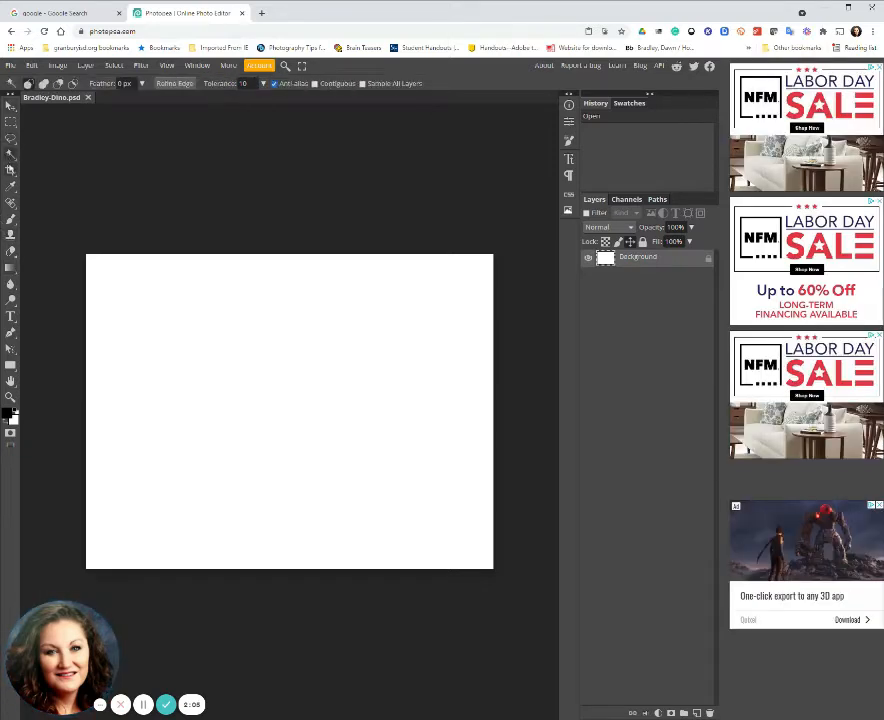
click(11, 186)
click(11, 237)
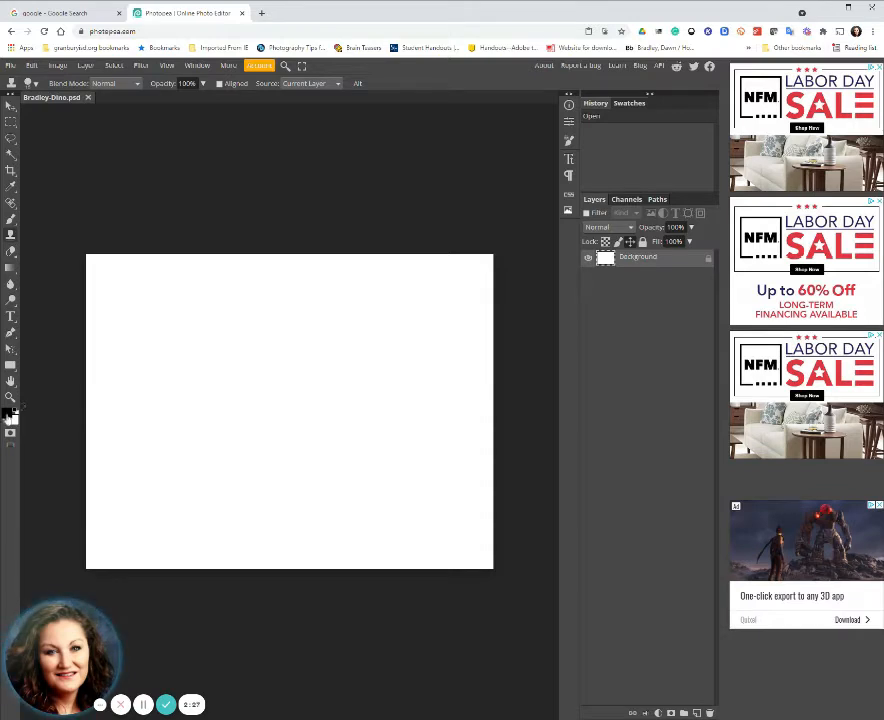
- Set the foreground colour to cyan, hex 00ffff
click(10, 415)
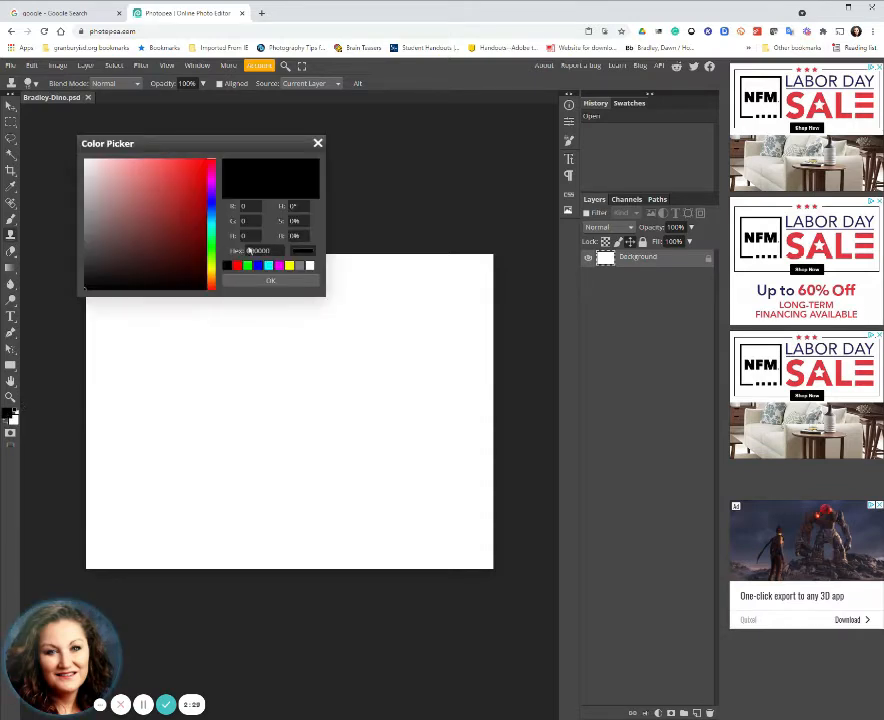
click(269, 267)
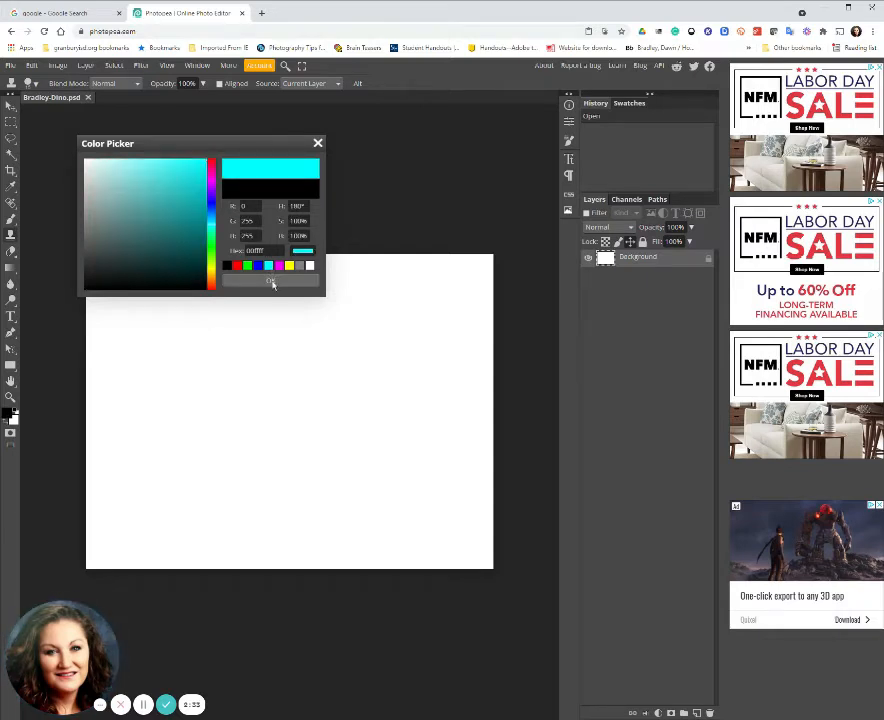
click(271, 282)
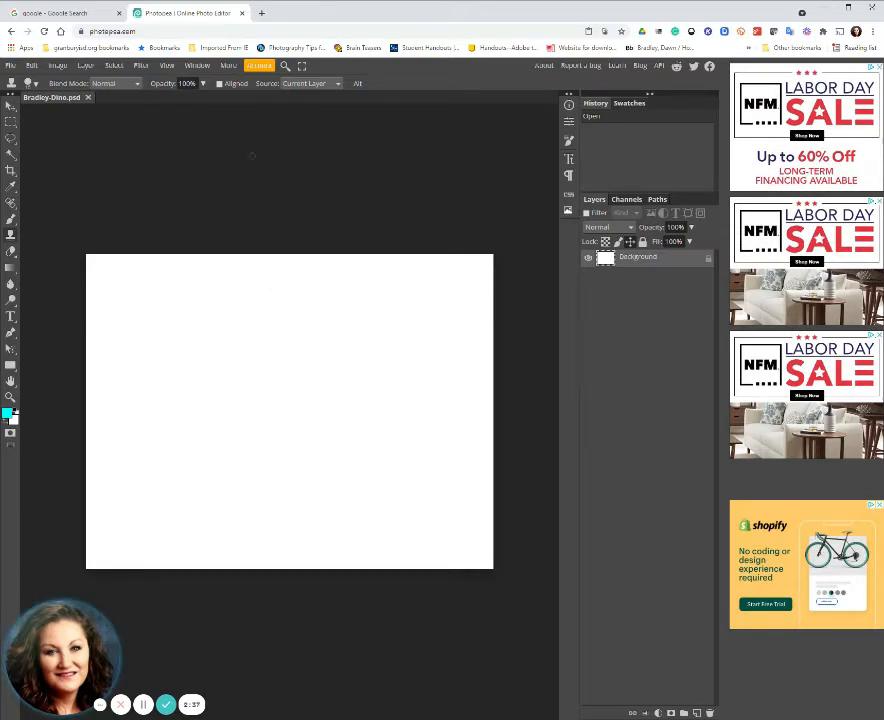
- Make a full-width rectangular selection over the upper two thirds of the canvas and fill it with cyan using the Paint Bucket
click(11, 122)
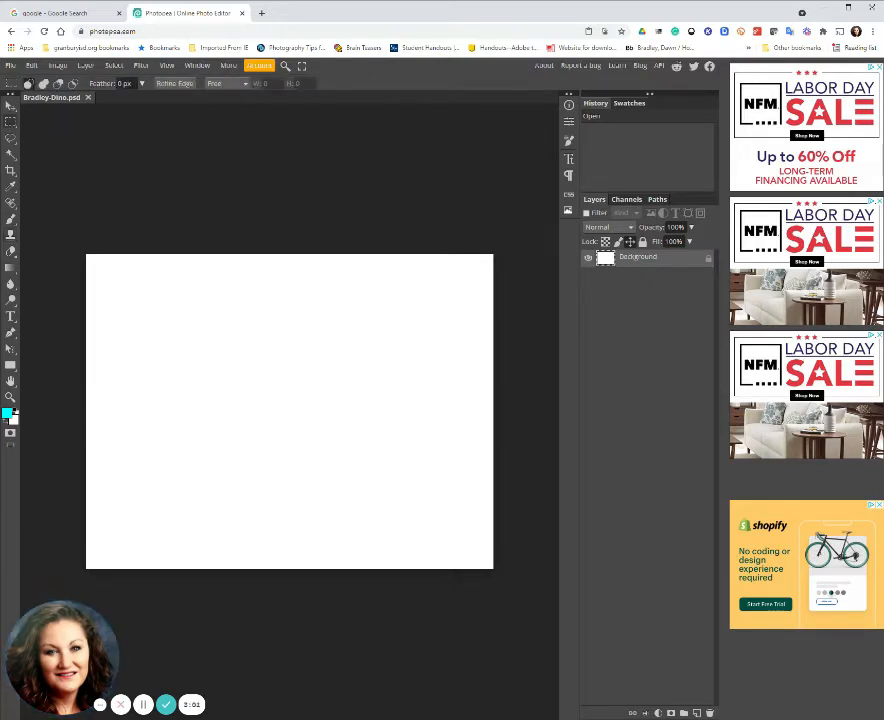
drag(86, 254, 503, 477)
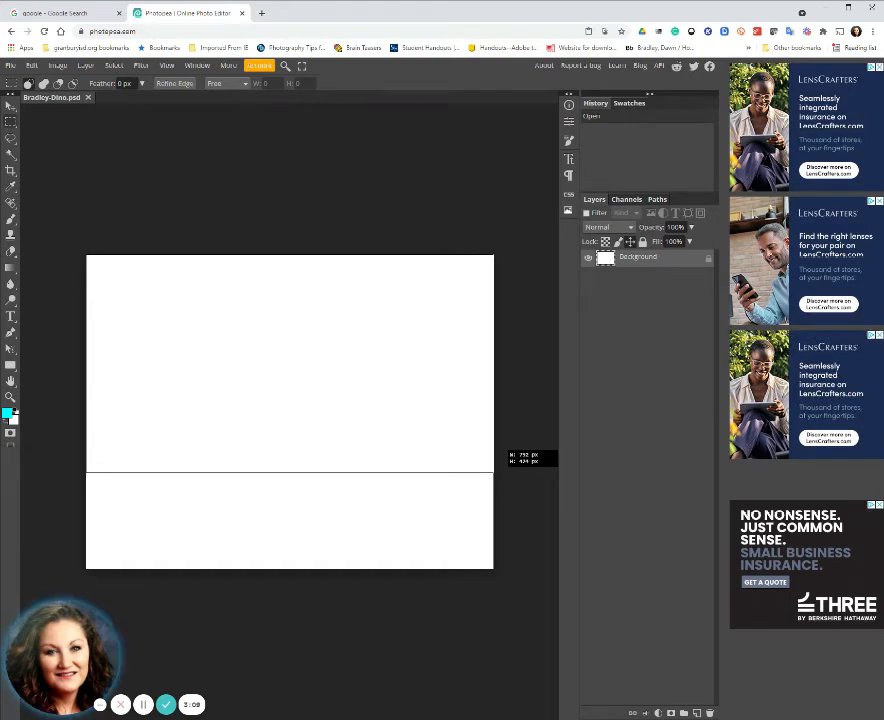
drag(500, 471, 500, 463)
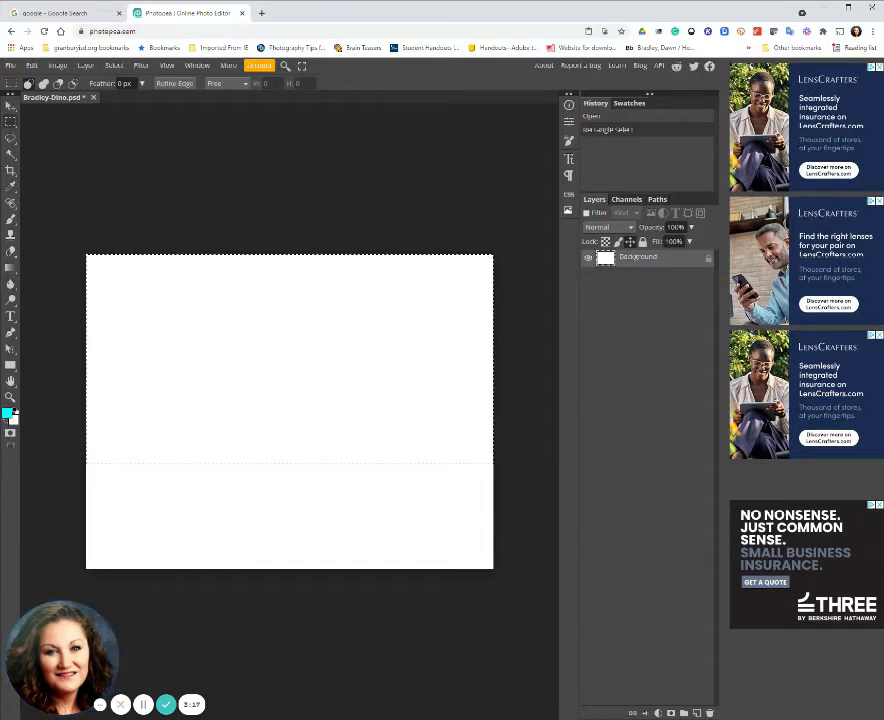
right_click(14, 271)
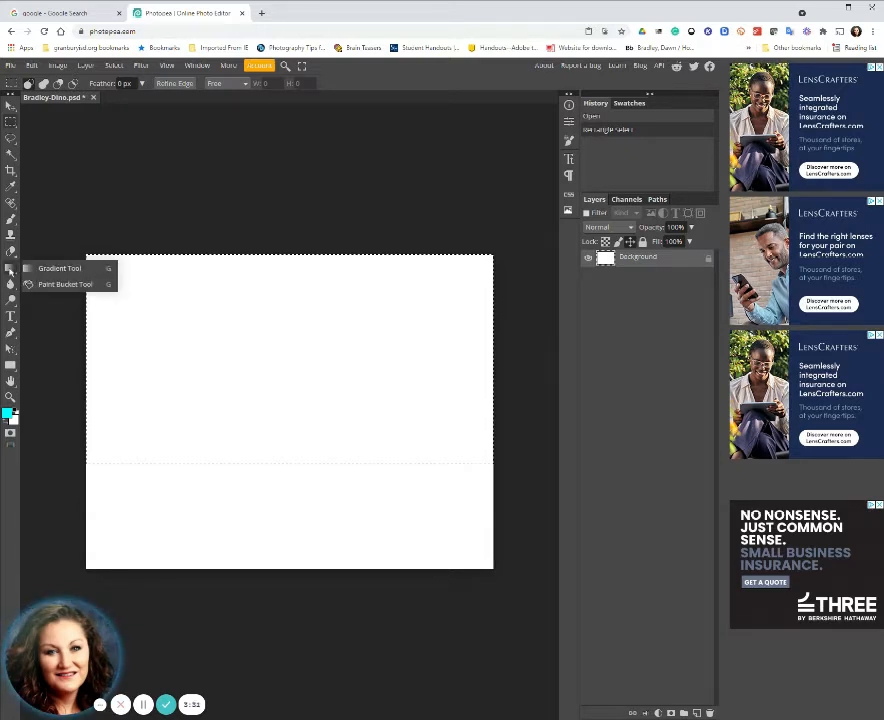
click(10, 268)
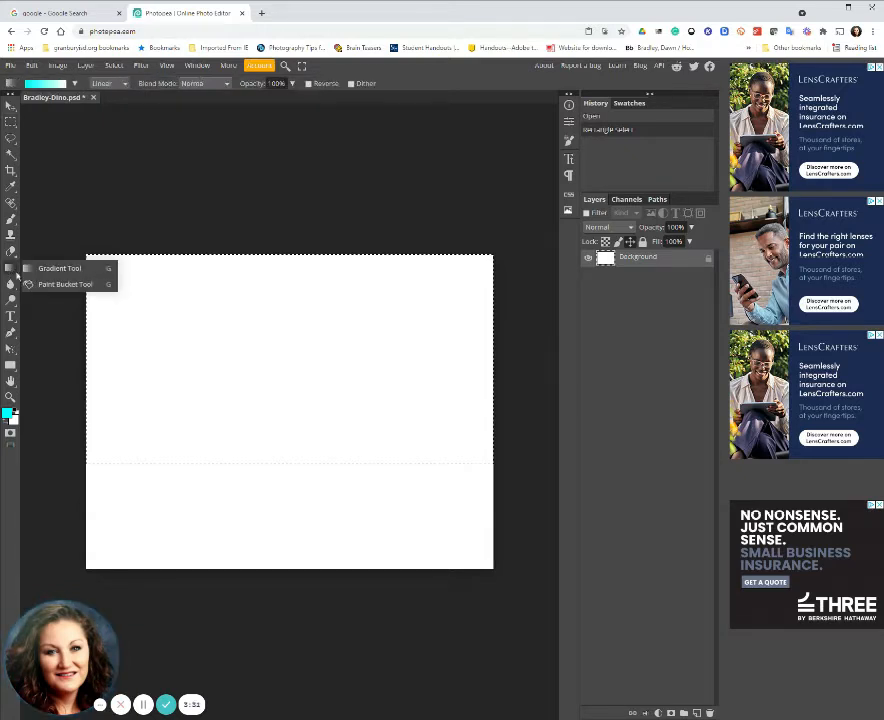
click(37, 285)
click(179, 300)
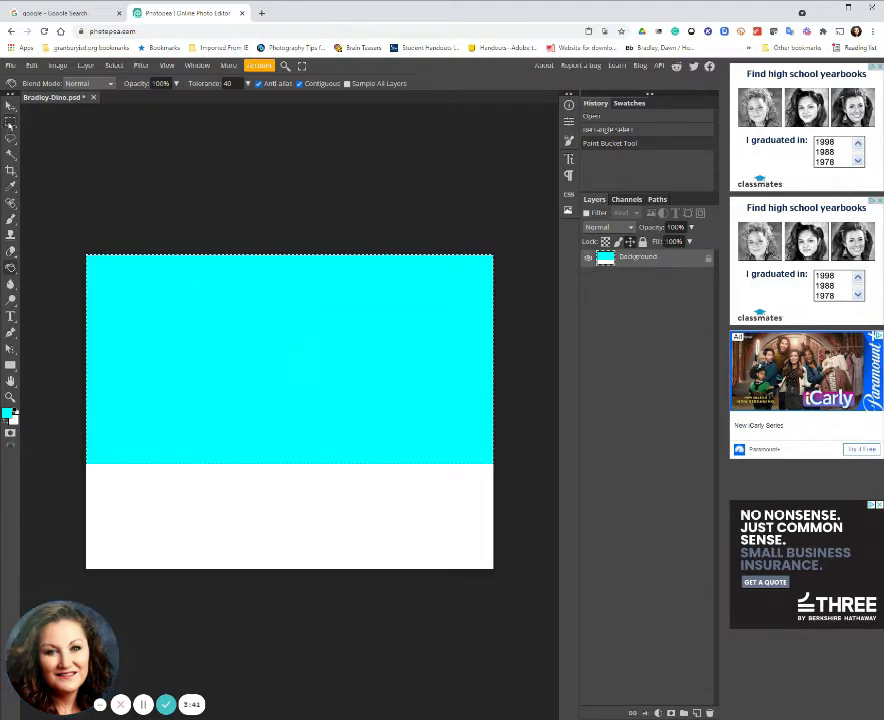
- Make a rectangular selection of the remaining white strip below the cyan area, across the full canvas width
click(10, 122)
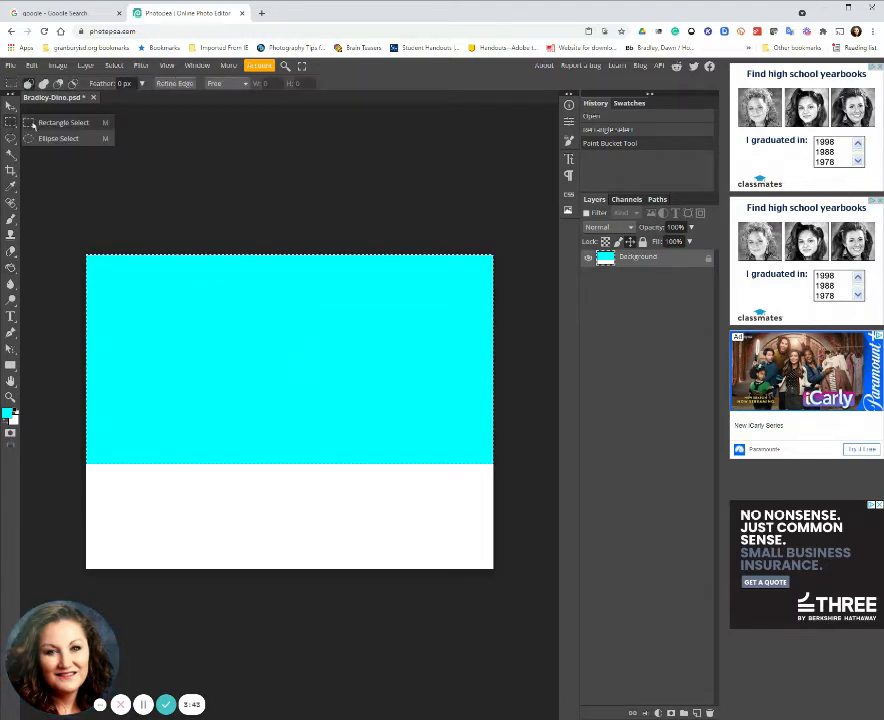
click(34, 126)
drag(86, 463, 505, 568)
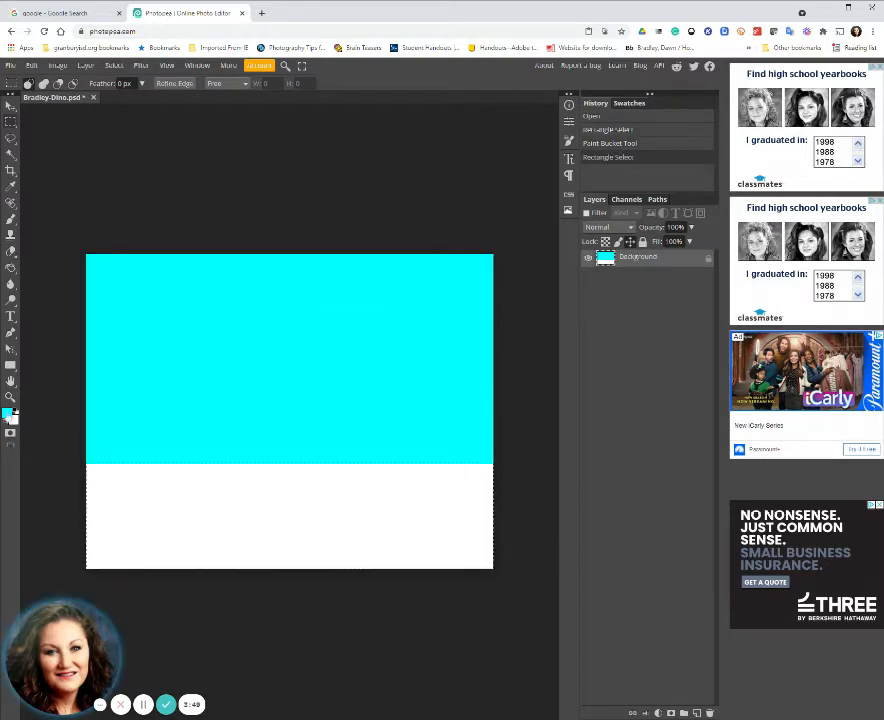
- Set the foreground colour to dark green, hex 158a15, and fill the selected lower strip with the Paint Bucket
click(8, 412)
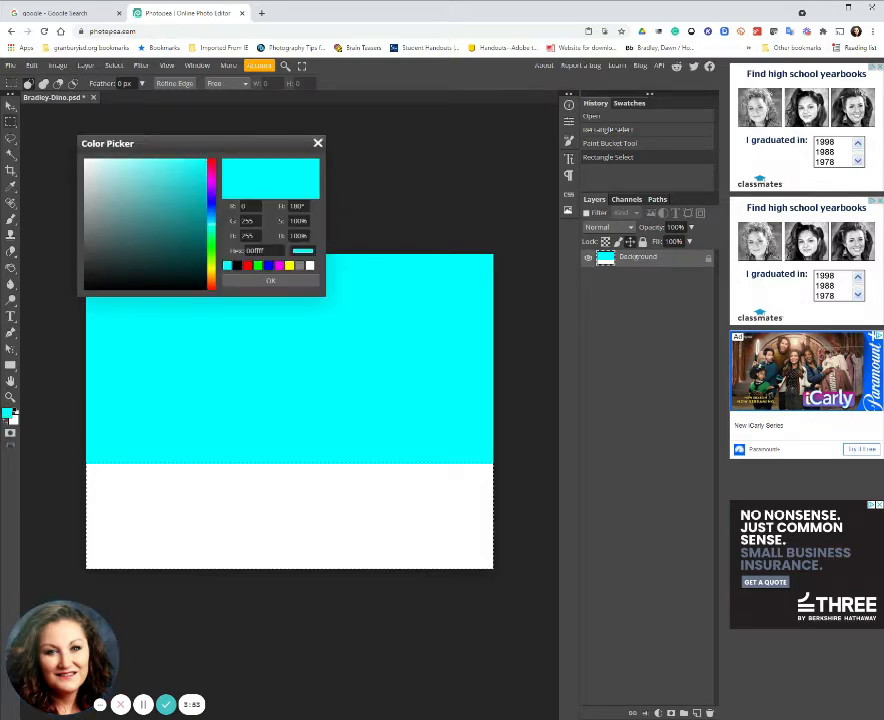
click(258, 265)
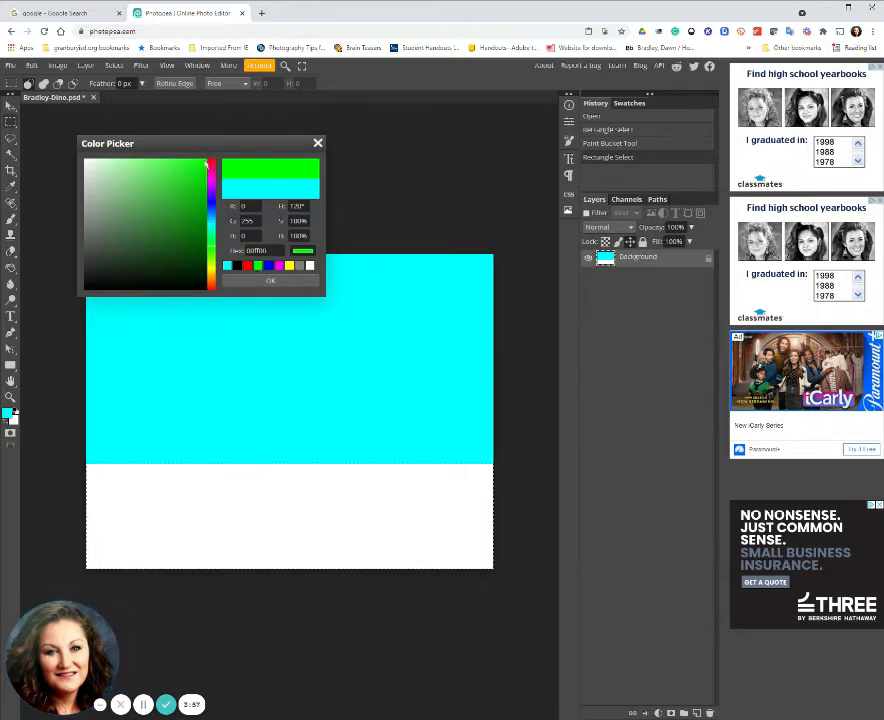
mouse_move(180, 174)
mouse_down()
mouse_move(198, 188)
mouse_move(187, 219)
mouse_up()
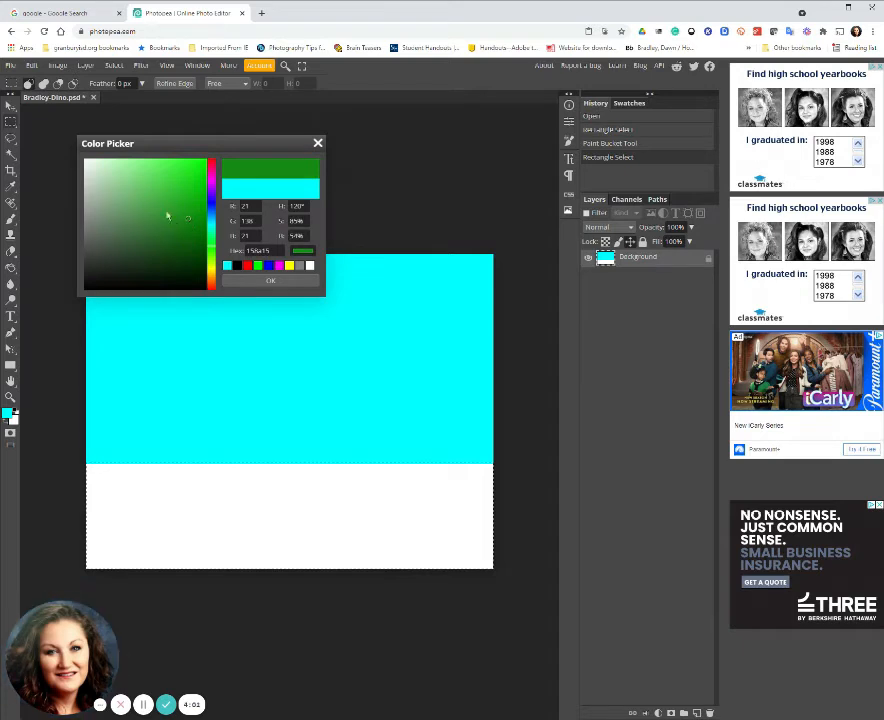
click(250, 281)
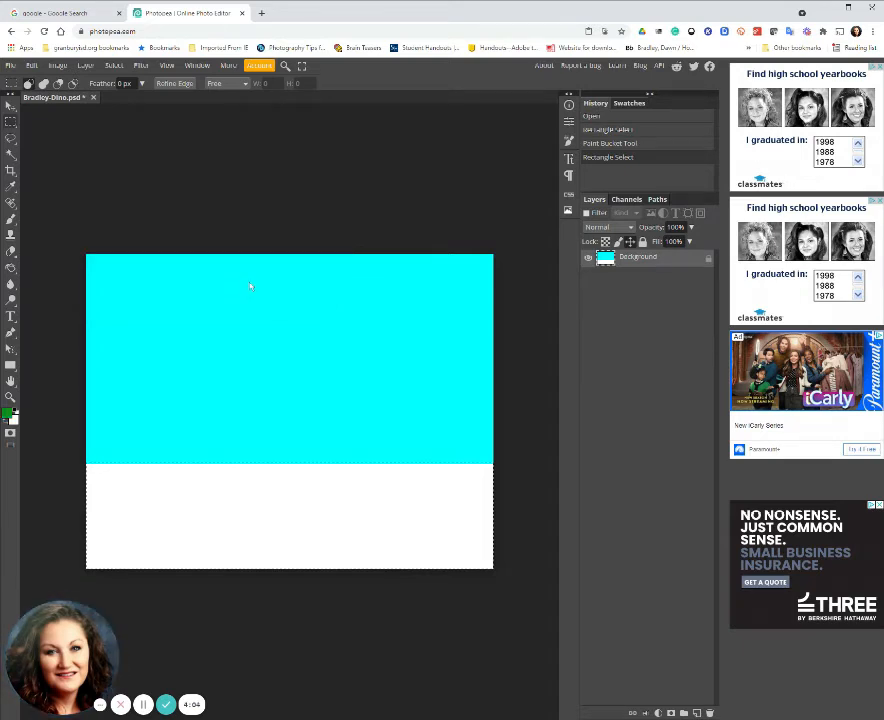
click(10, 283)
click(194, 533)
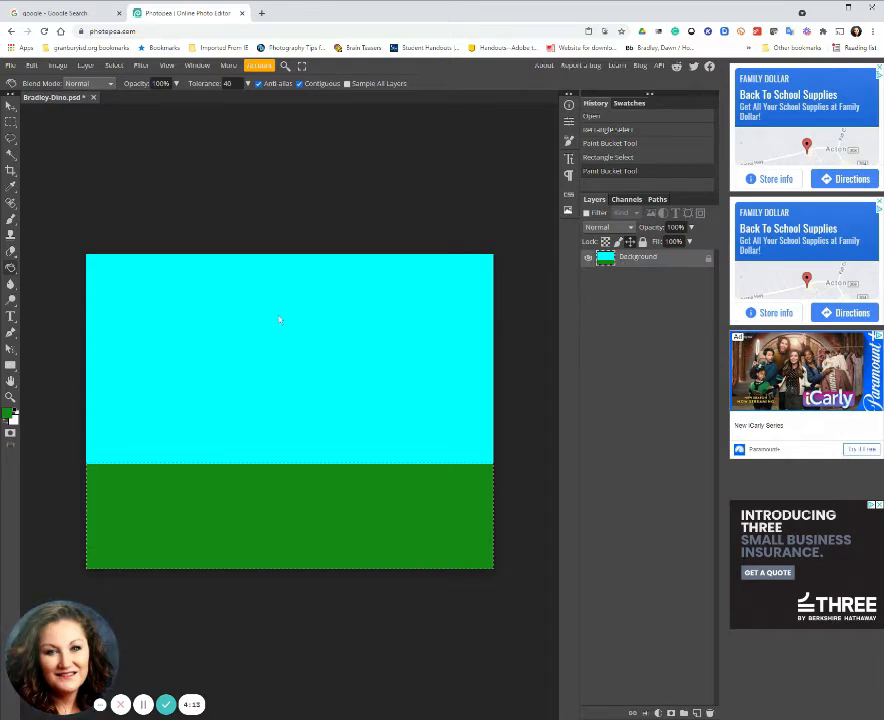
- Clear the selection around the green strip and add a new empty layer above the background
key(ctrl+d)
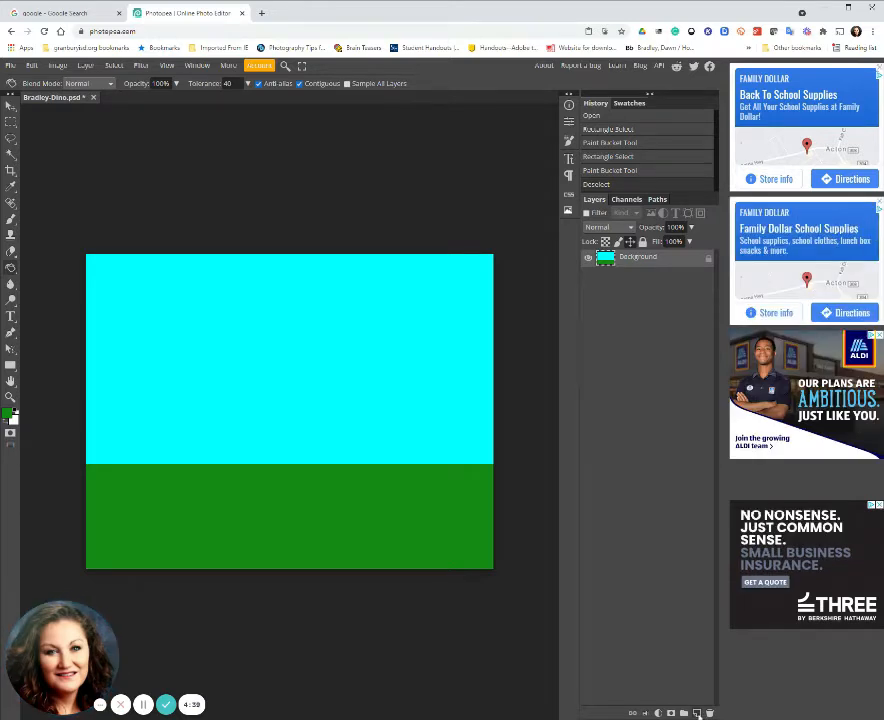
click(697, 713)
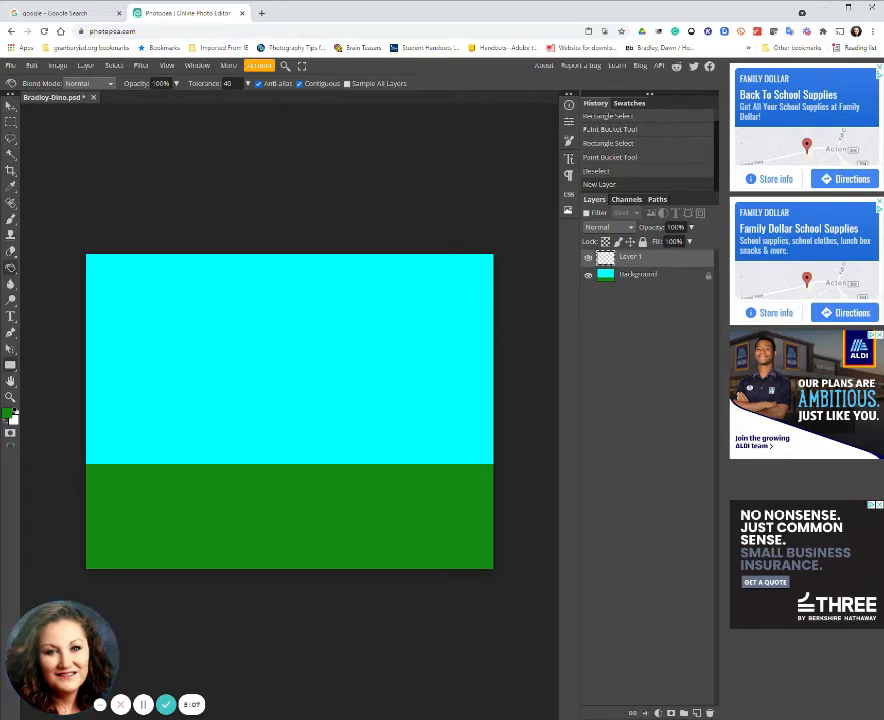
- Activate the Custom Shape tool and set its fill colour to grey
click(10, 365)
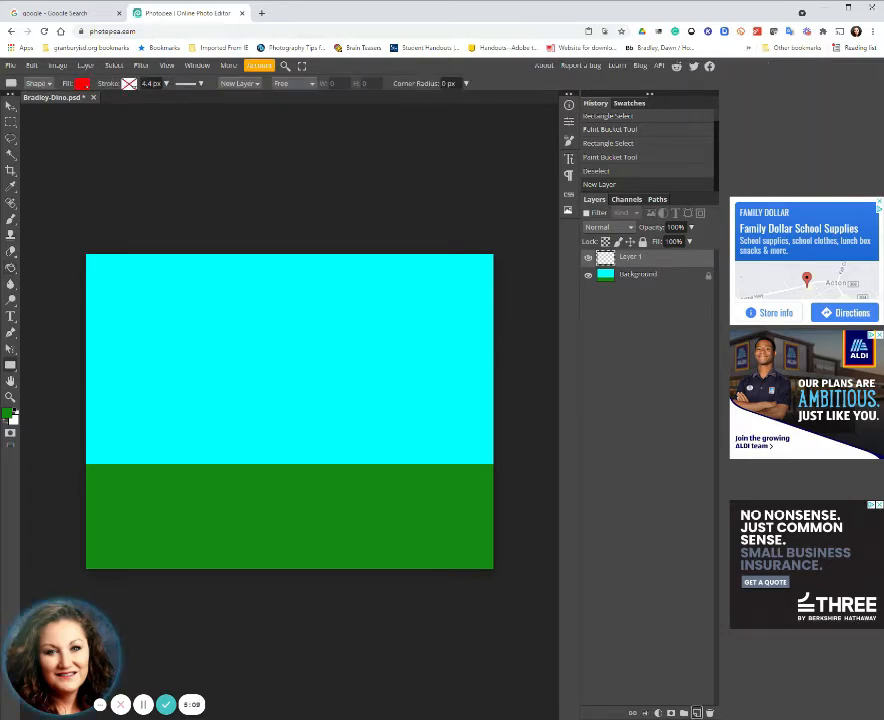
click(14, 366)
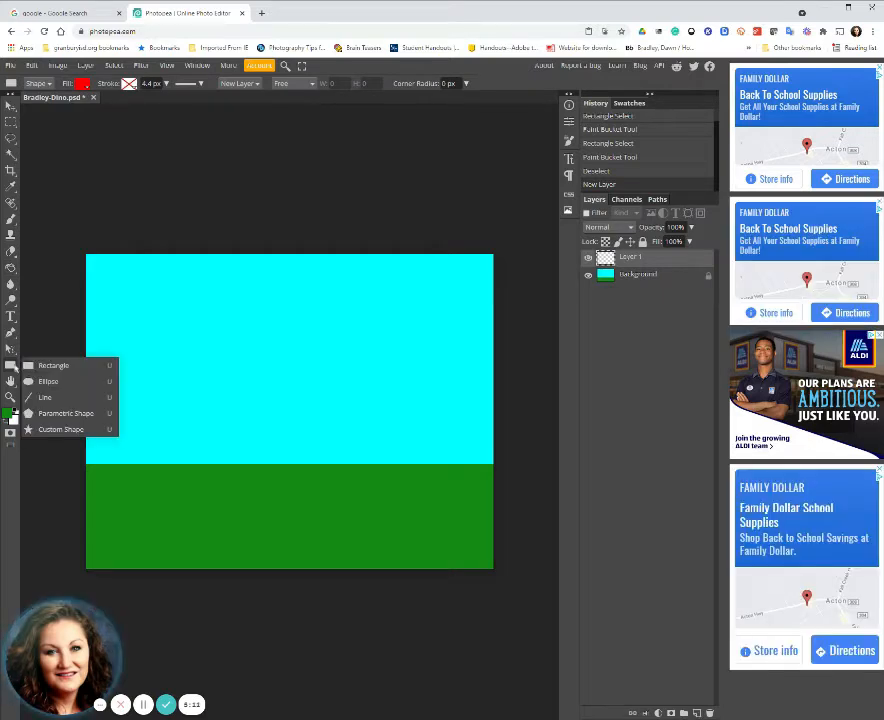
click(14, 366)
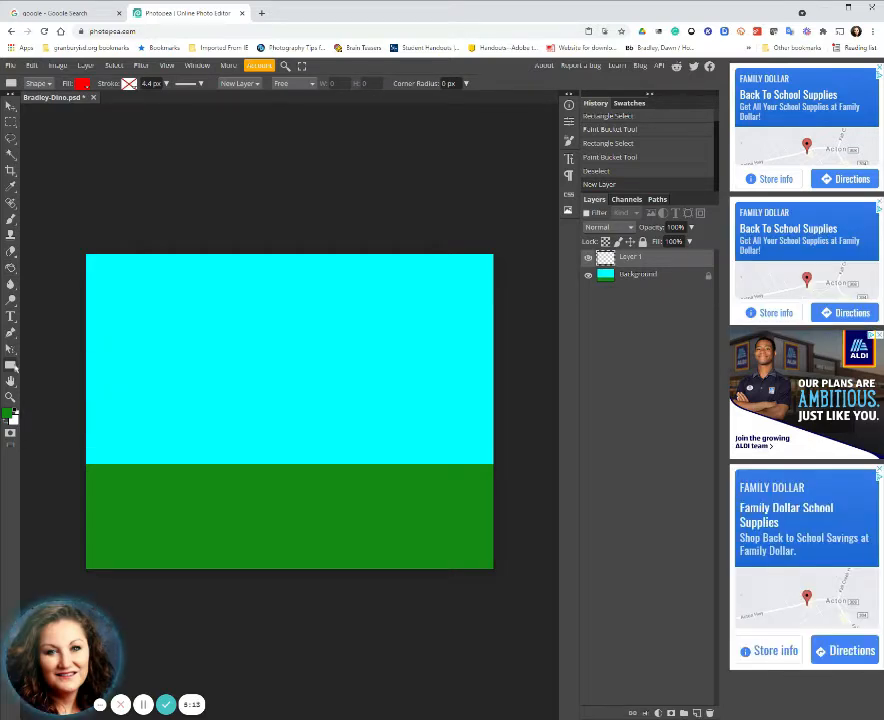
click(12, 366)
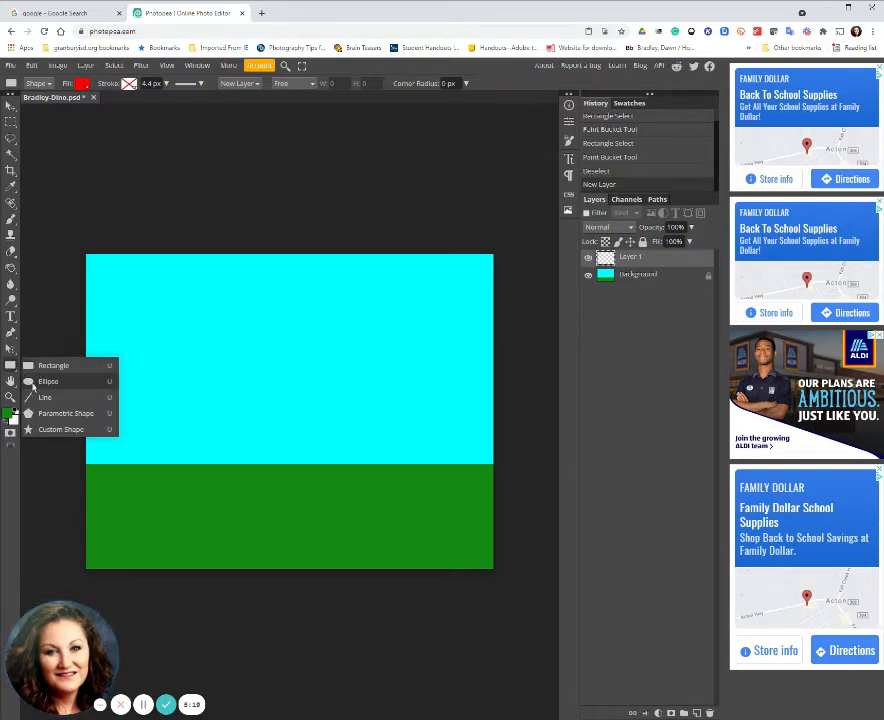
click(61, 429)
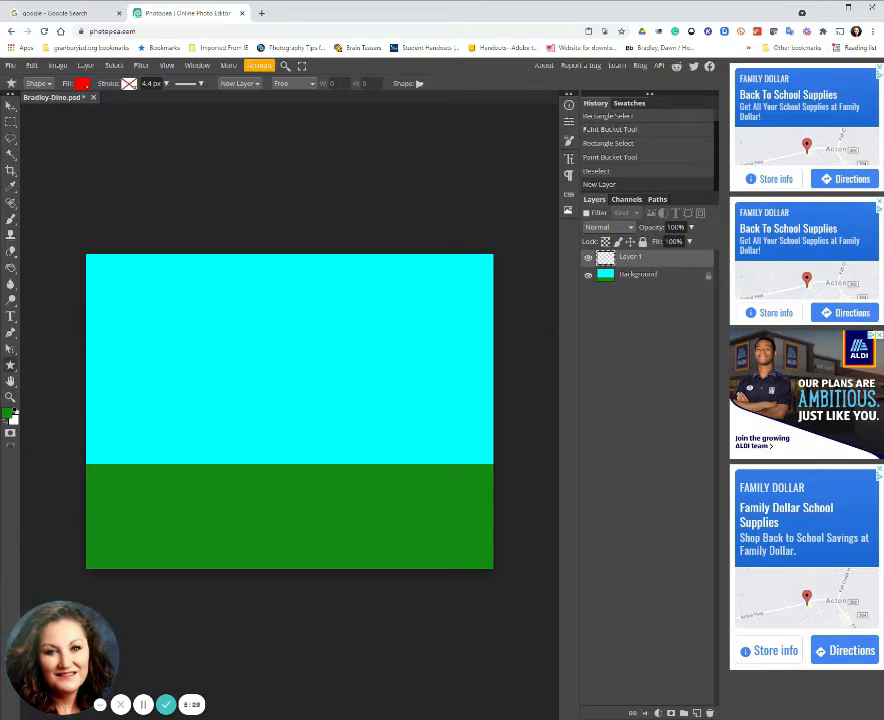
click(83, 86)
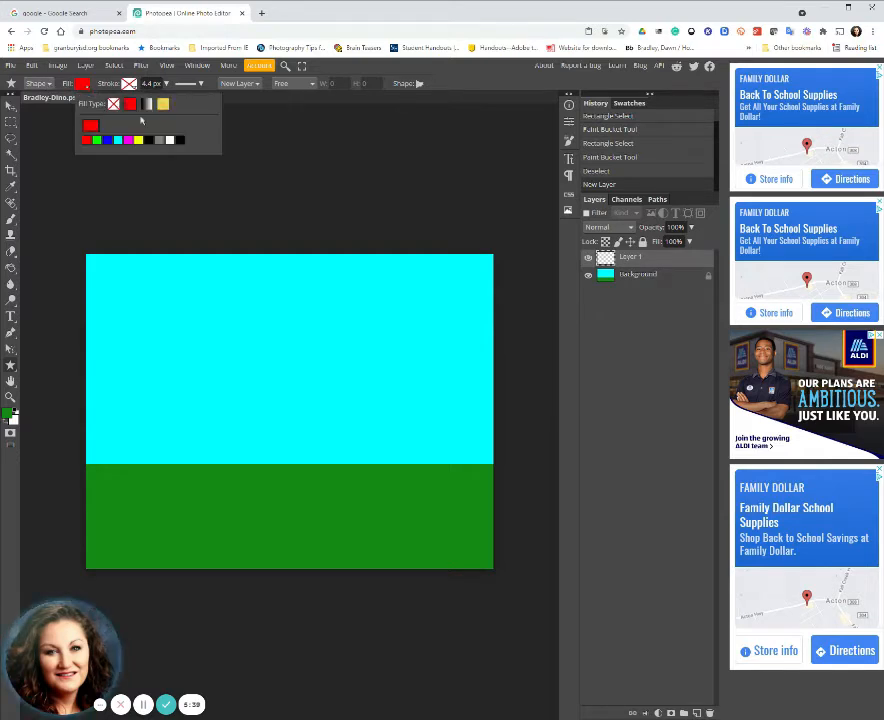
click(159, 141)
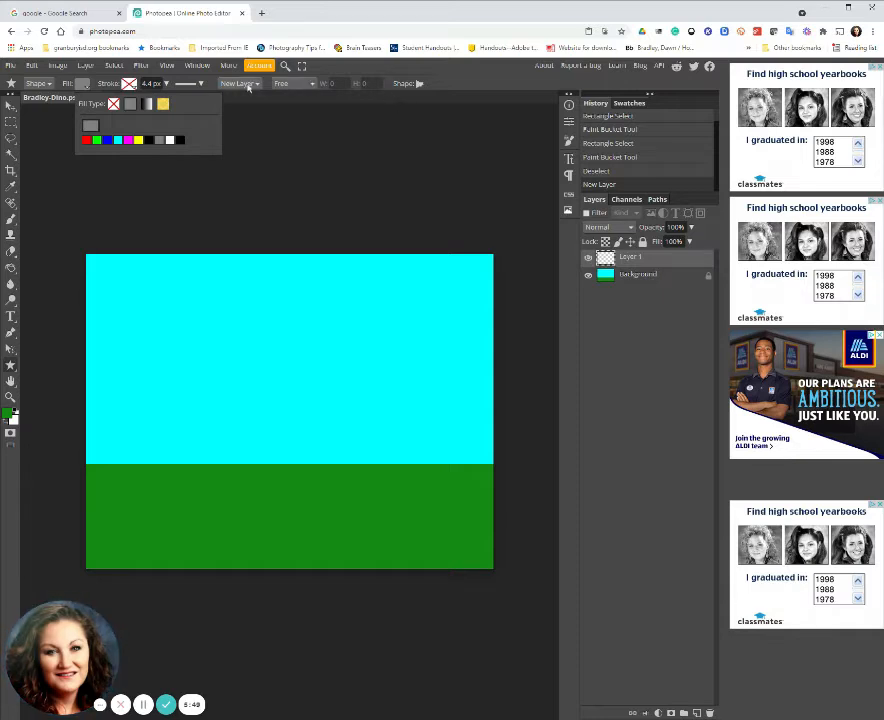
- Load the dino shapes .csh file into the custom shape library and keep it for future editor sessions
click(421, 86)
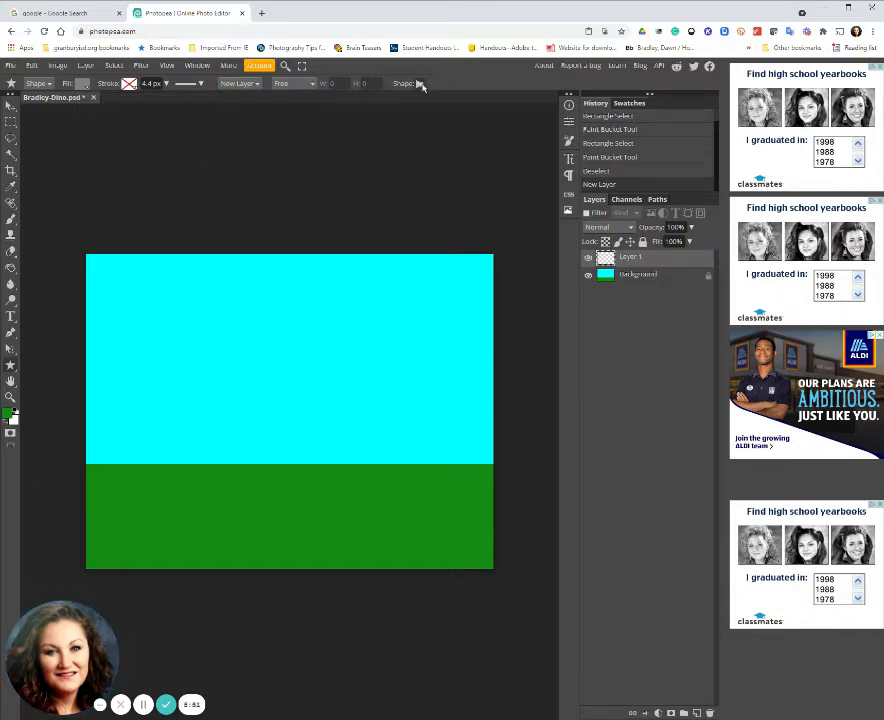
click(421, 86)
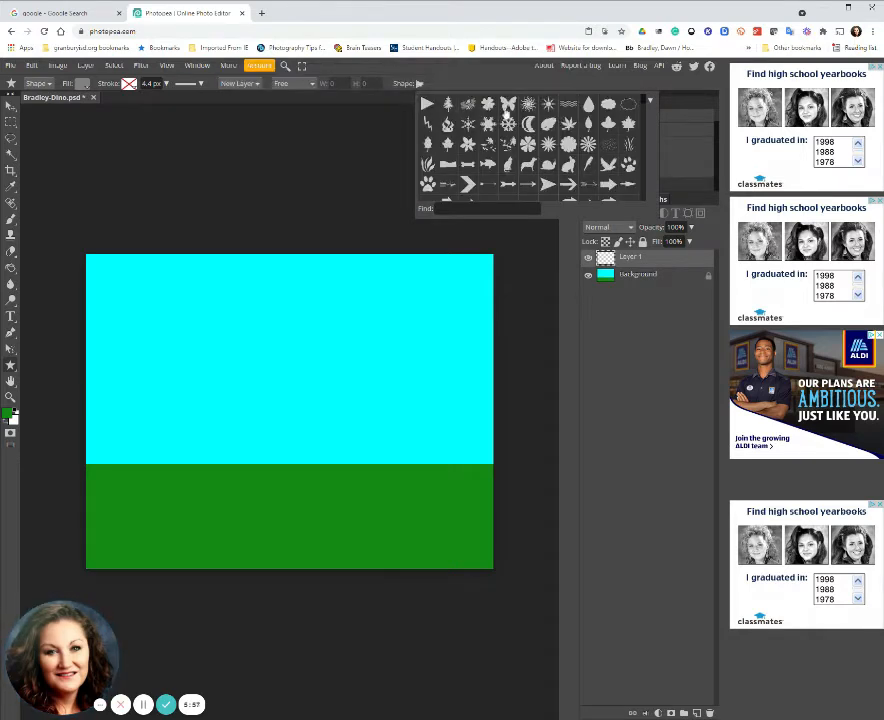
scroll(497, 140, down, 5)
scroll(495, 160, down, 10)
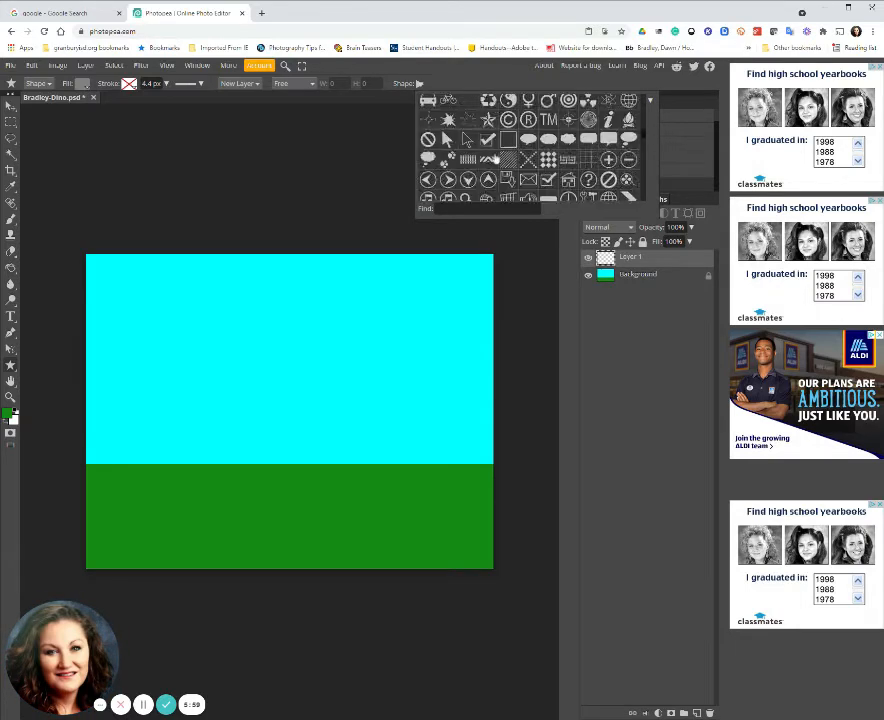
scroll(495, 160, down, 10)
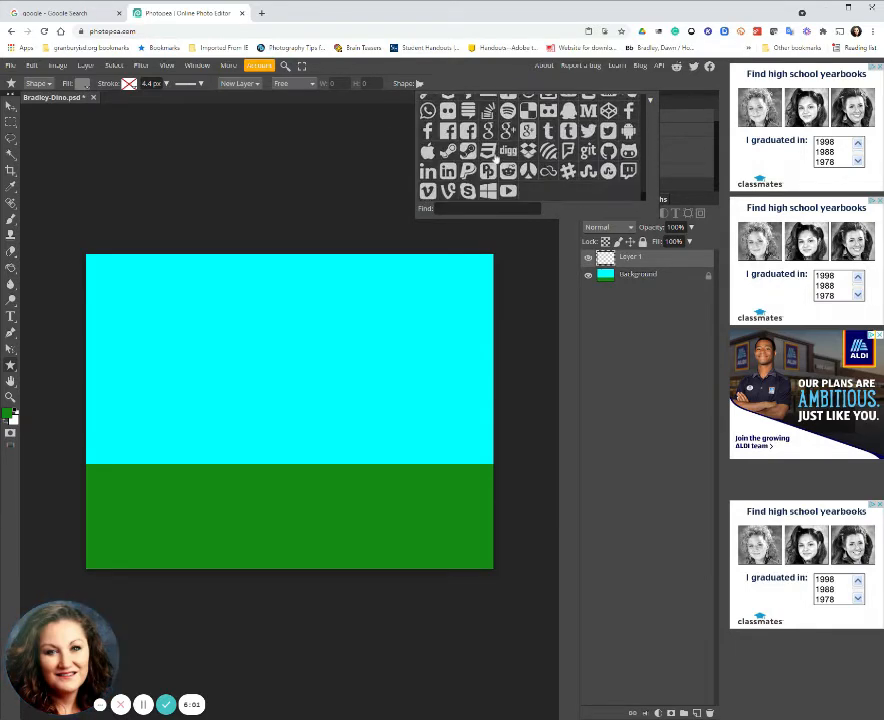
scroll(493, 160, up, 15)
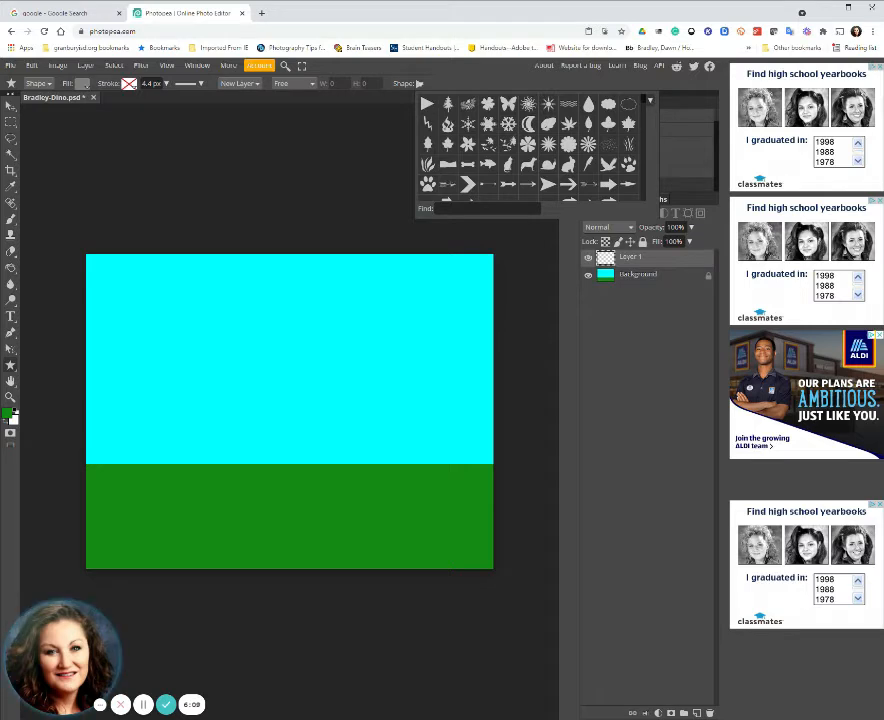
click(650, 102)
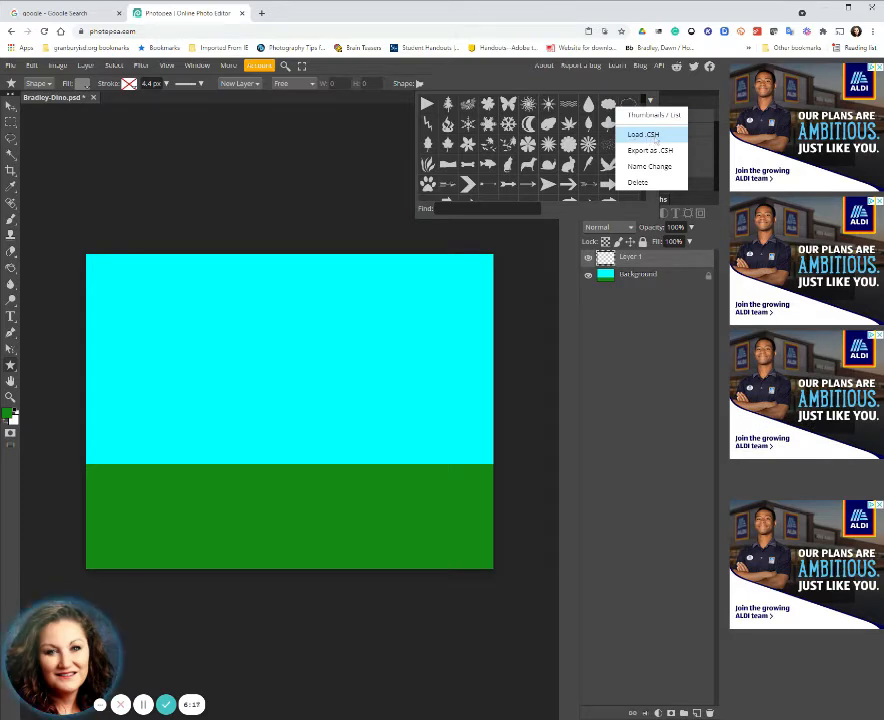
click(655, 140)
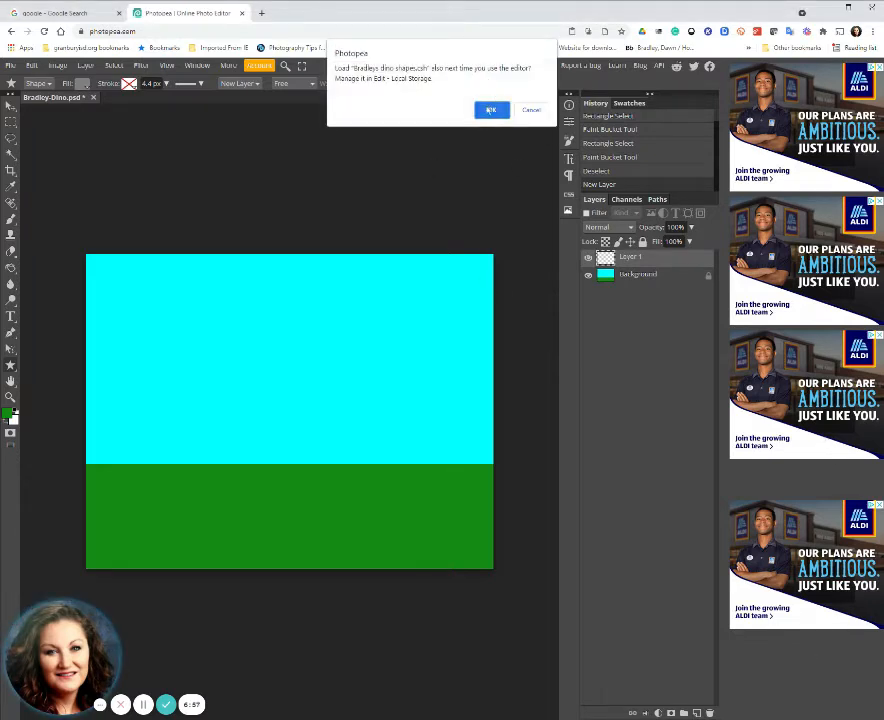
click(491, 110)
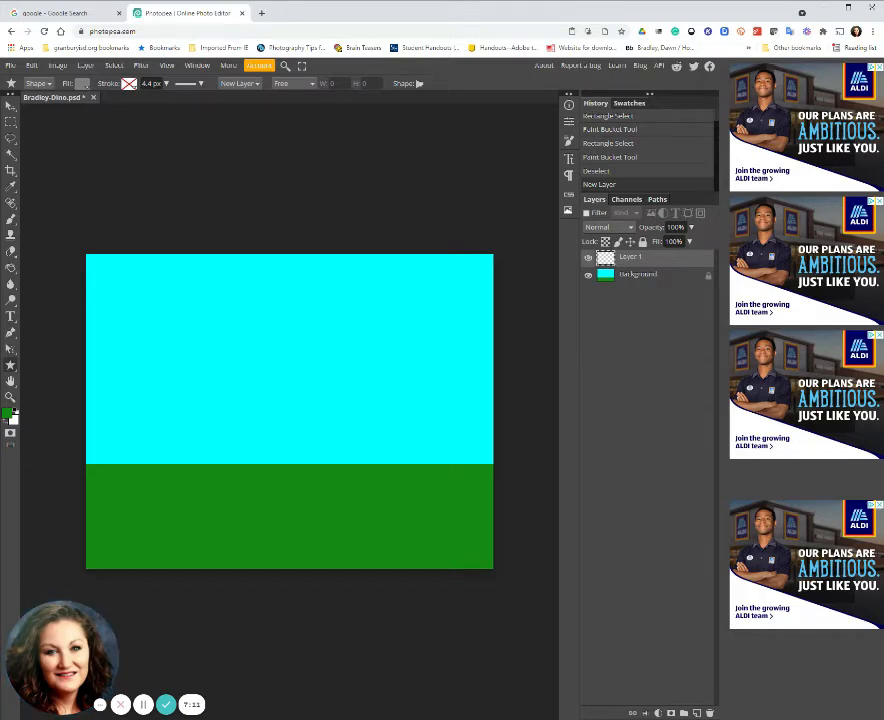
- Draw a large grey ellipse and a smaller one to its right in the lower sky, using the solid circle custom shape
click(419, 85)
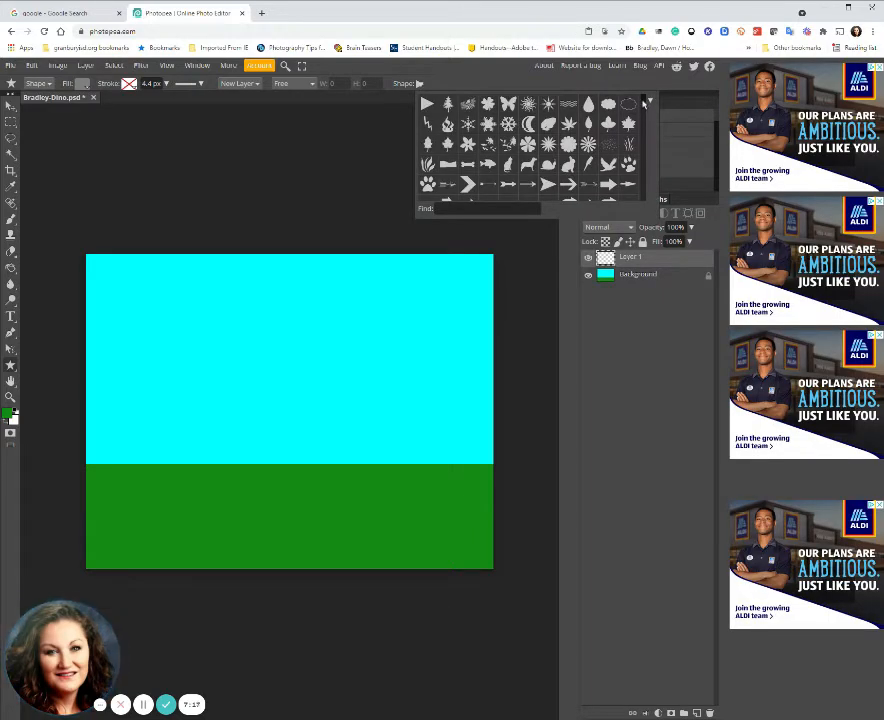
drag(645, 115, 648, 206)
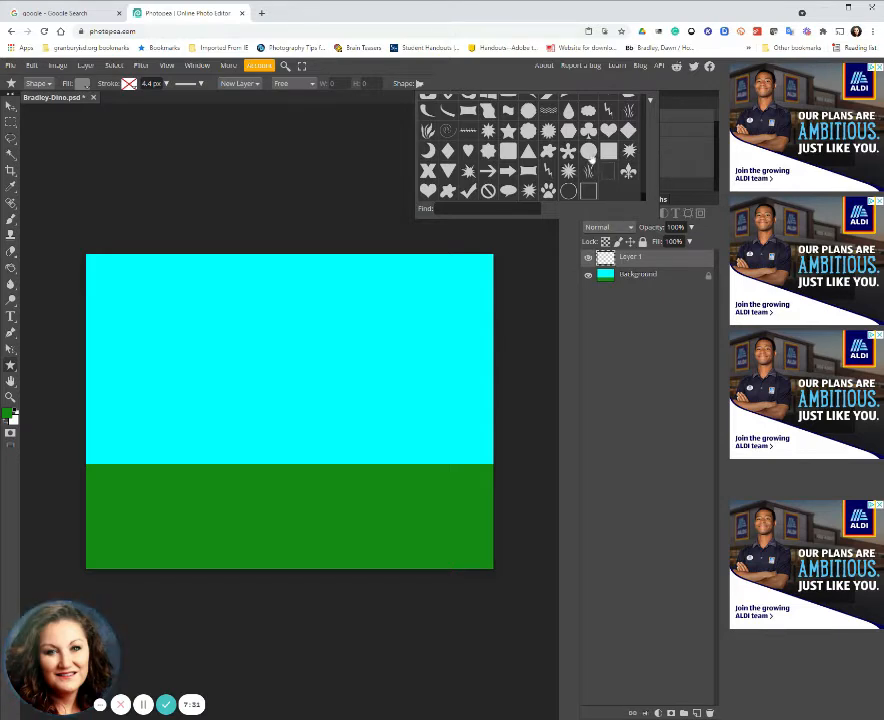
click(588, 151)
click(105, 369)
drag(105, 370, 192, 418)
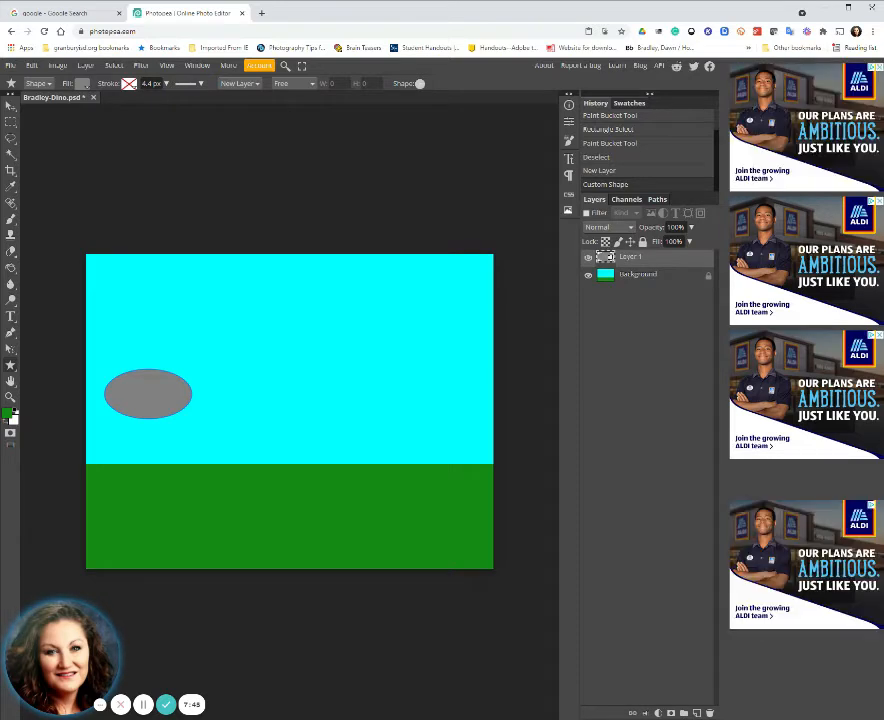
drag(205, 379, 258, 412)
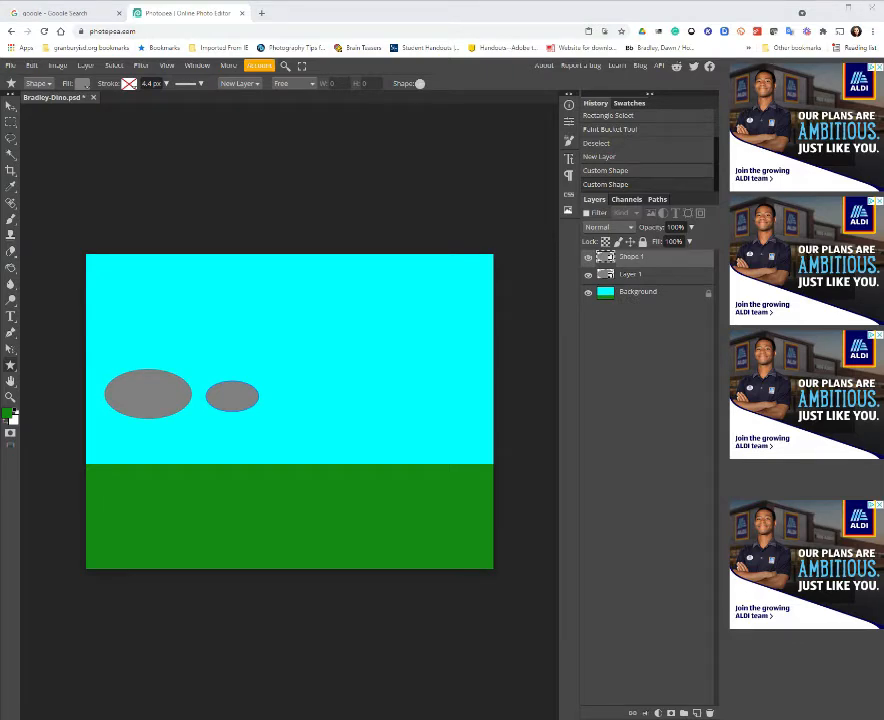
- Draw a small grey crescent moon to the right of the two ellipses, using the crescent custom shape
click(419, 83)
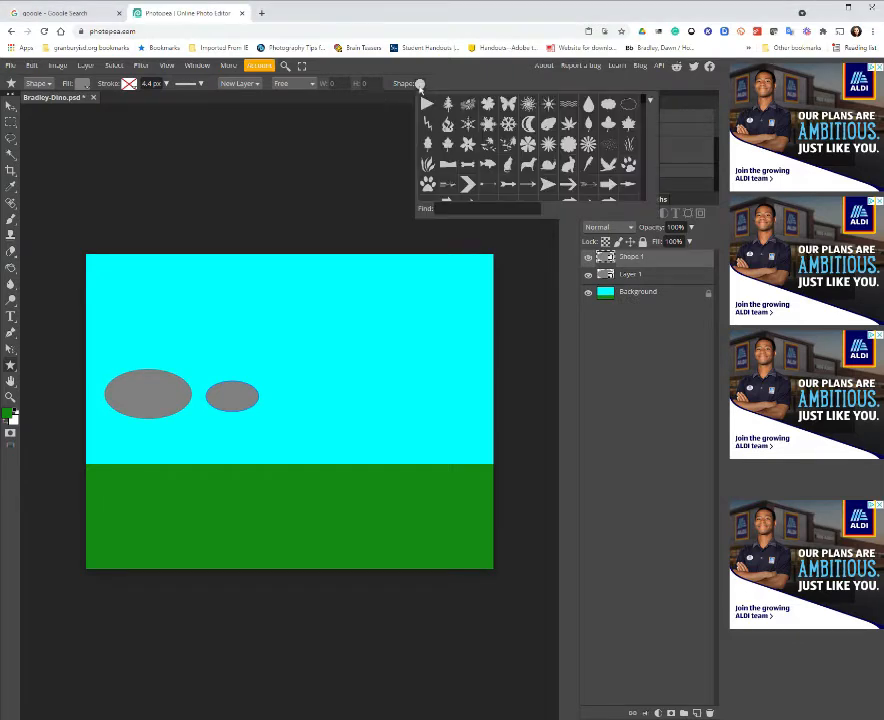
scroll(645, 198, down, 5)
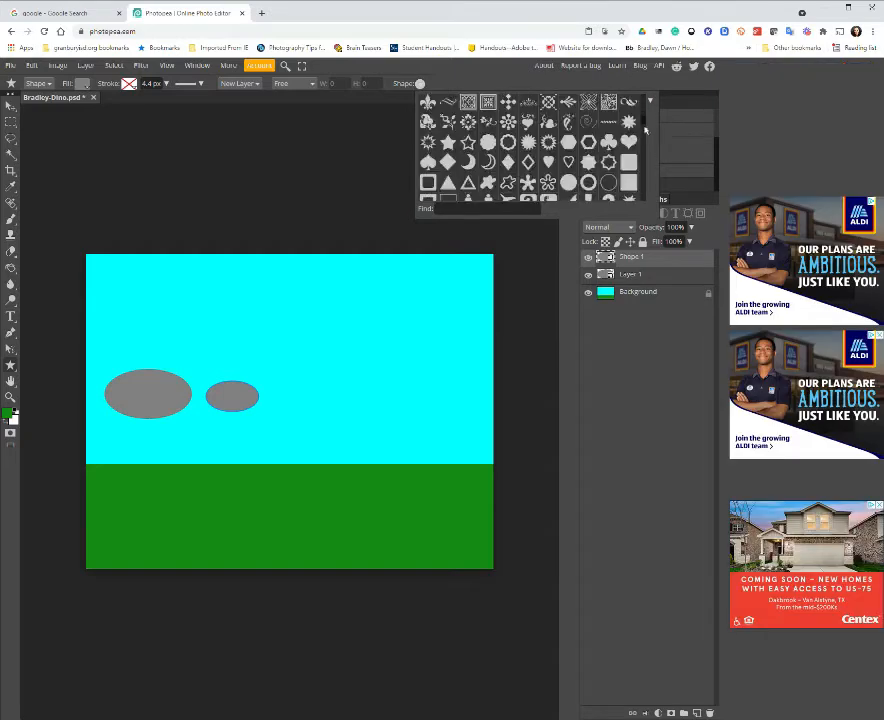
scroll(645, 200, down, 2)
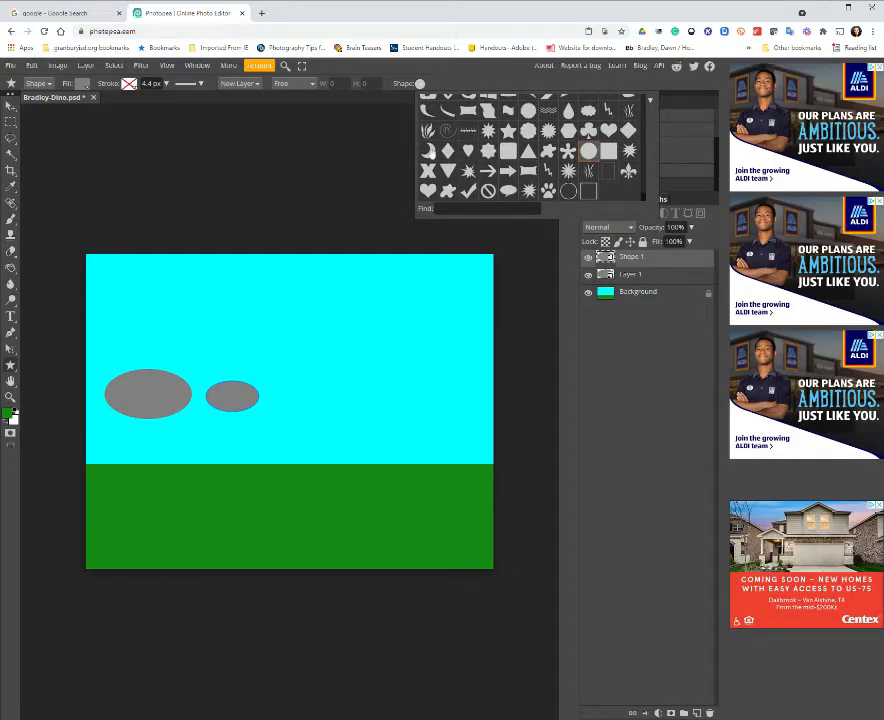
click(428, 150)
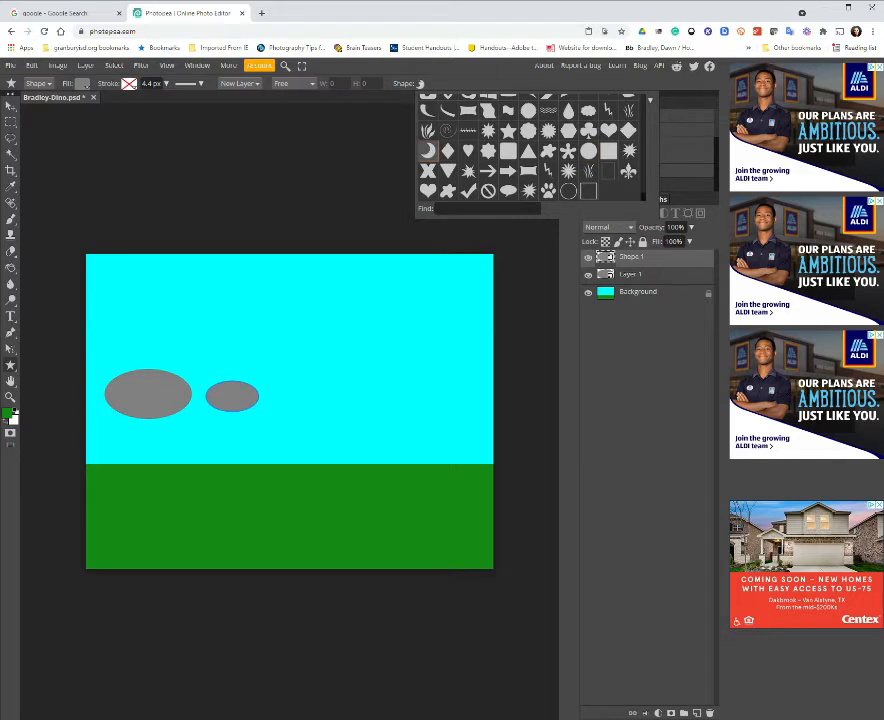
drag(280, 357, 315, 383)
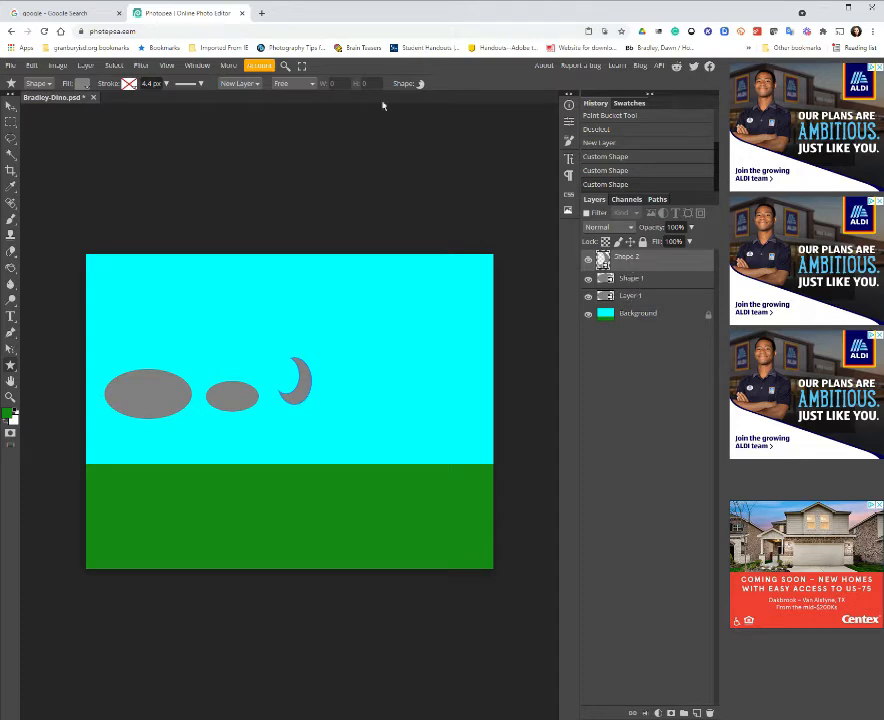
- Draw two narrow grey hearts side by side to the right of the crescent, using the heart custom shape
click(420, 85)
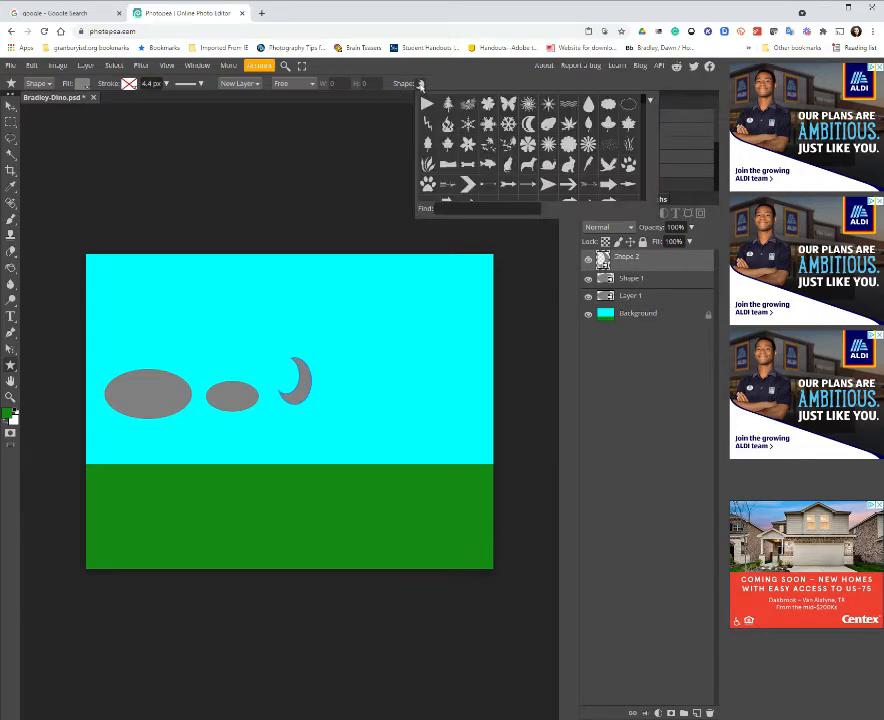
scroll(640, 175, down, 5)
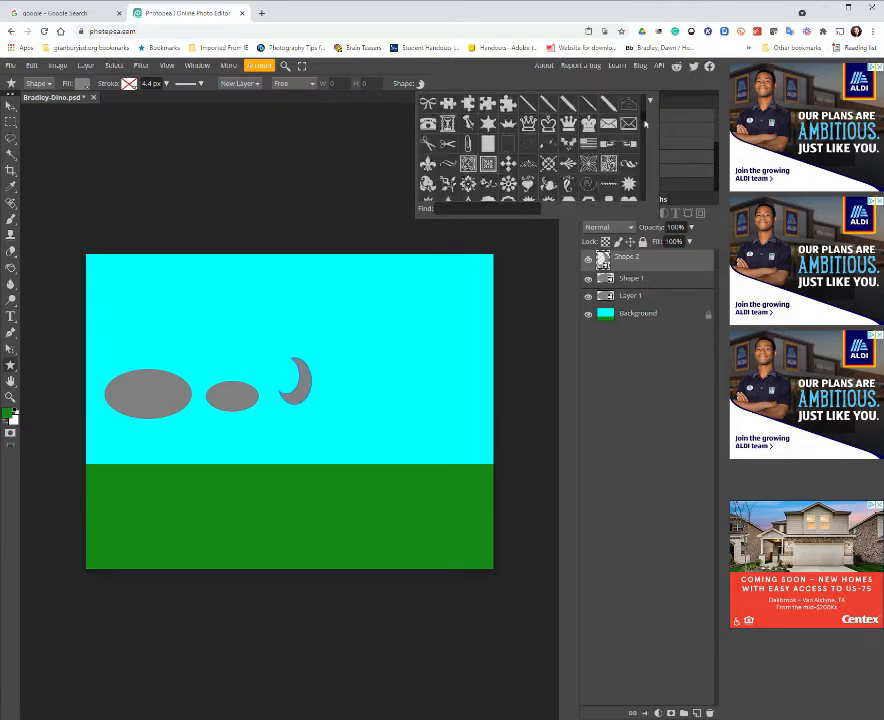
scroll(651, 175, down, 5)
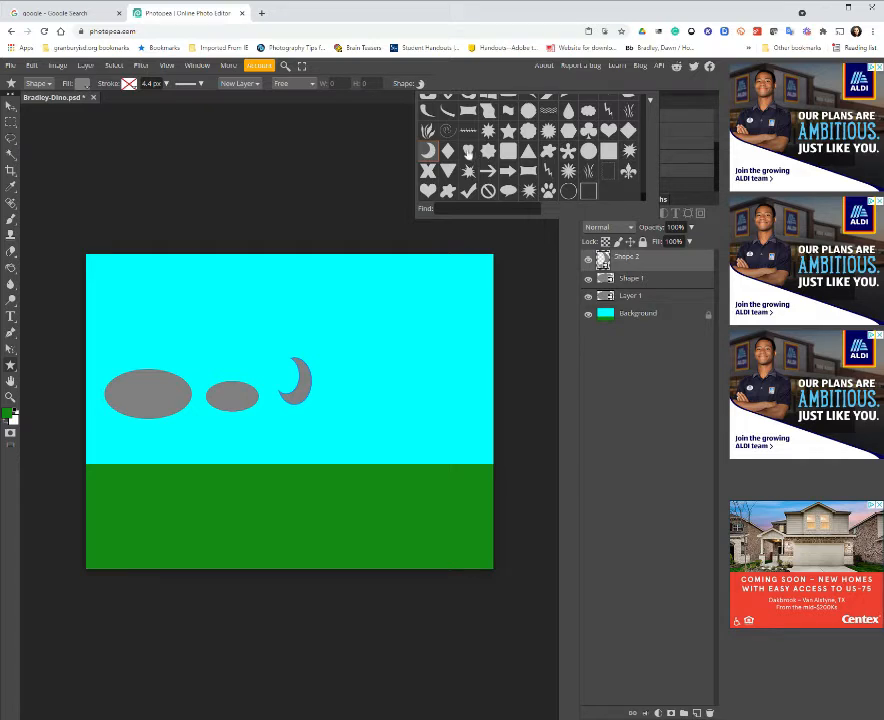
click(467, 151)
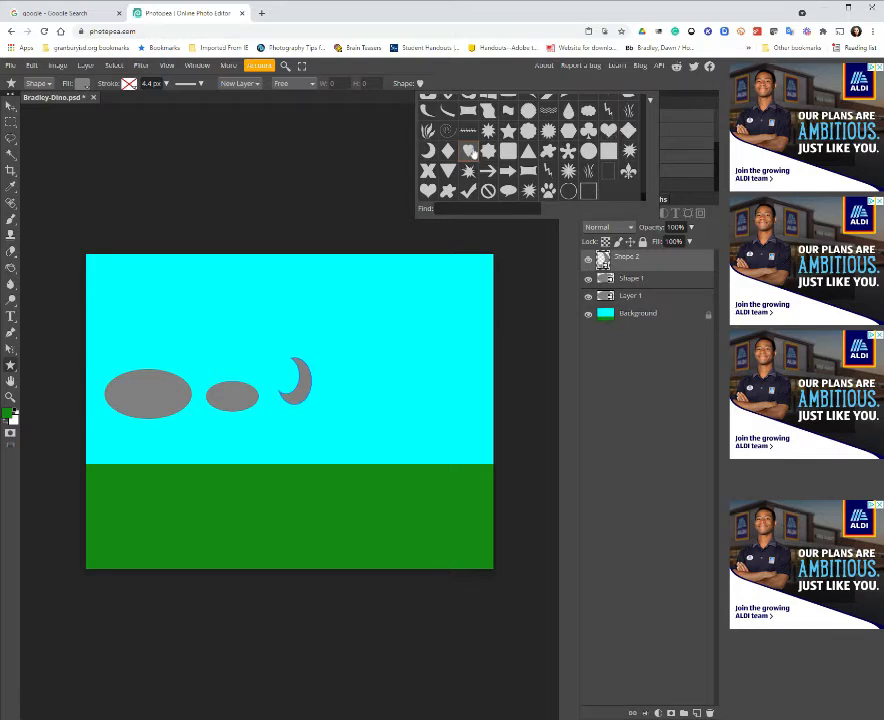
drag(327, 362, 391, 416)
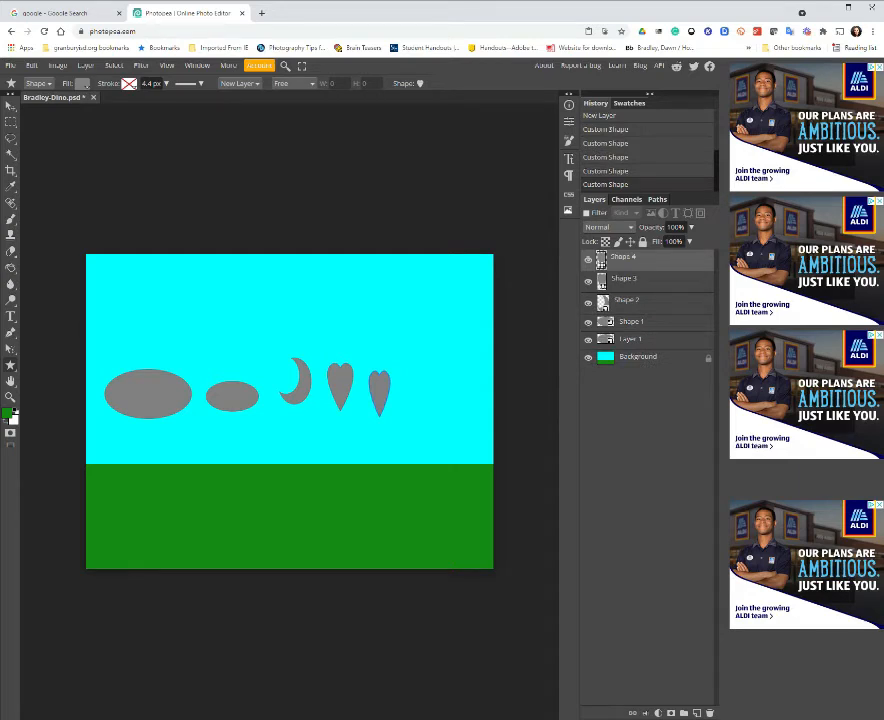
- Draw a grey zigzag bolt above the rightmost heart, using the thin lightning custom shape
click(419, 84)
drag(648, 106, 648, 202)
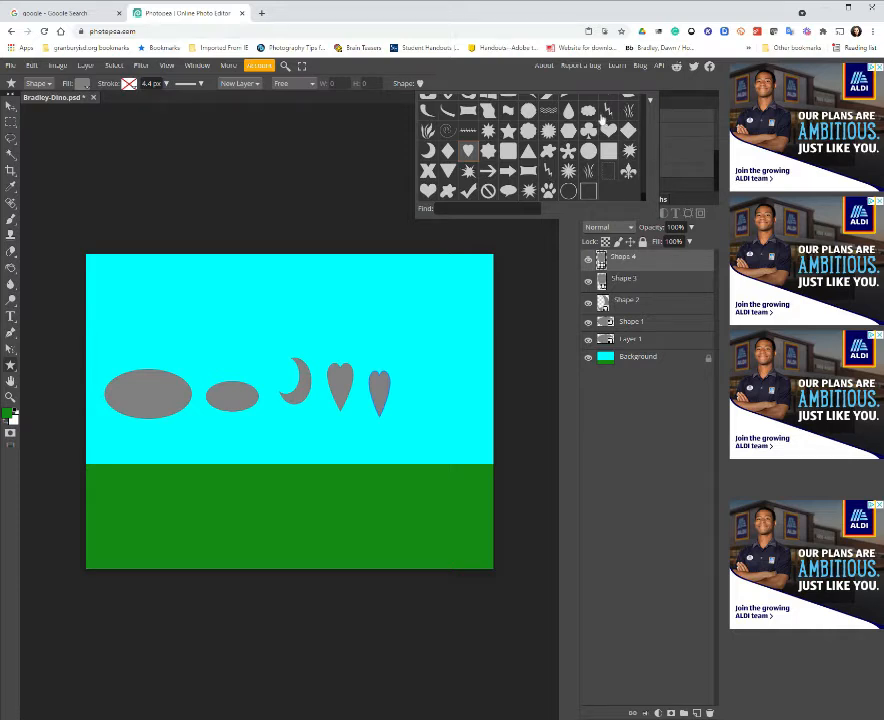
scroll(555, 170, up, 5)
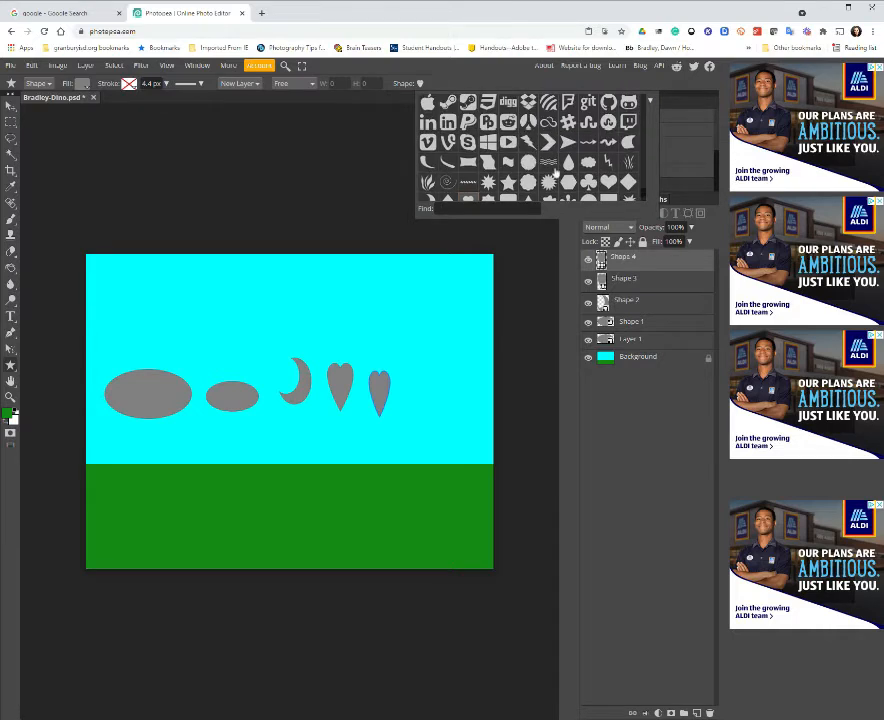
scroll(555, 172, down, 5)
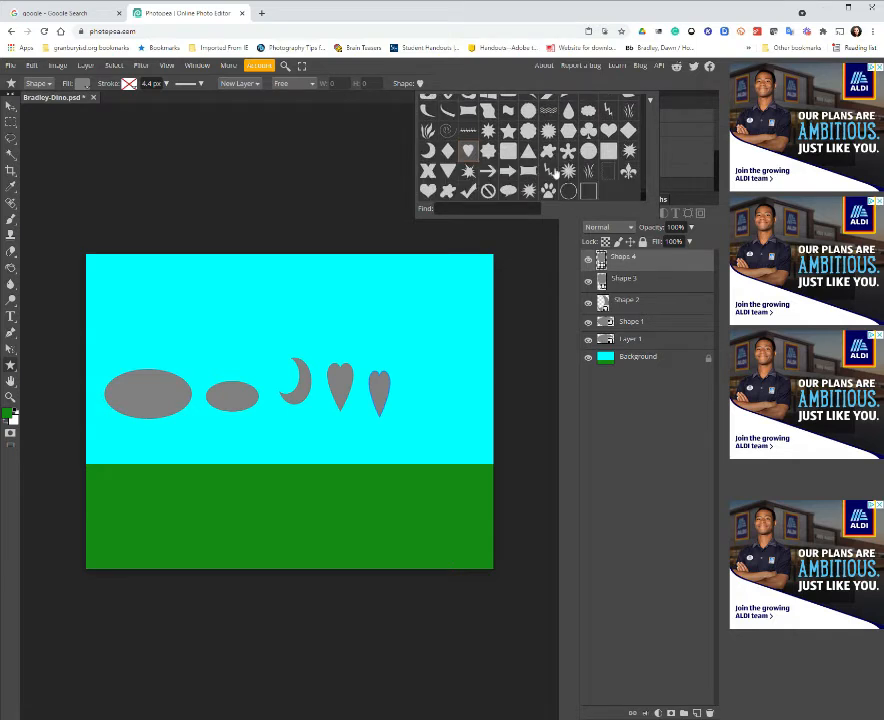
click(609, 112)
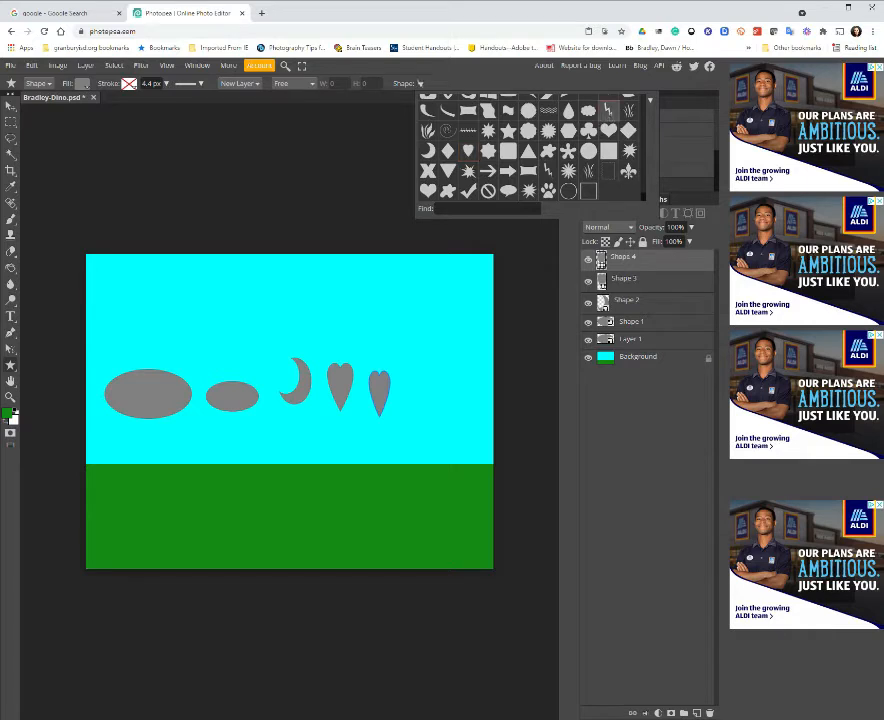
drag(378, 321, 434, 386)
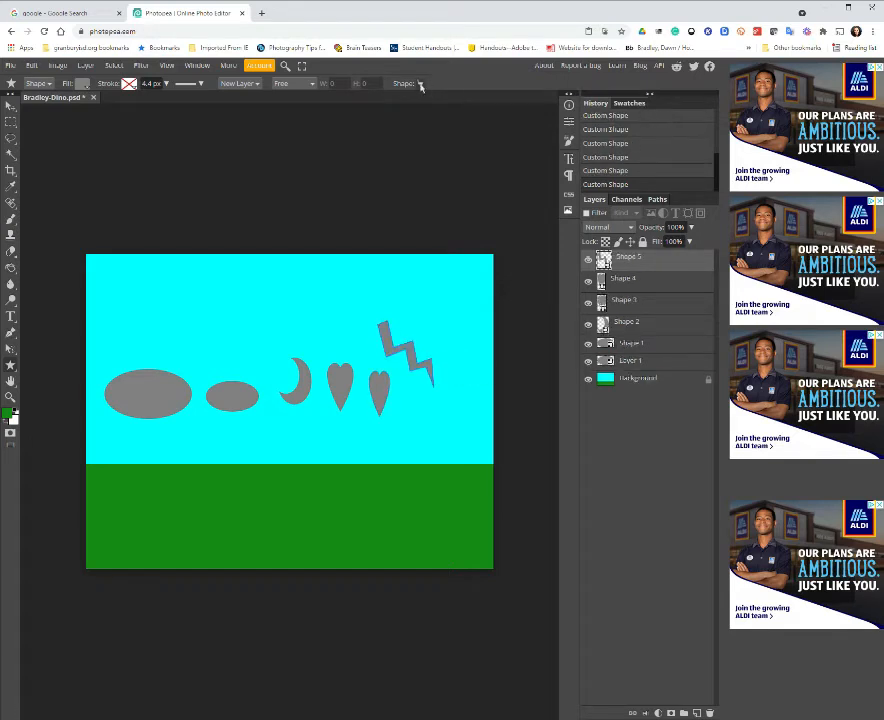
- Draw a wide, short grey wavy flag above the zigzag bolt, using the flag custom shape
click(420, 84)
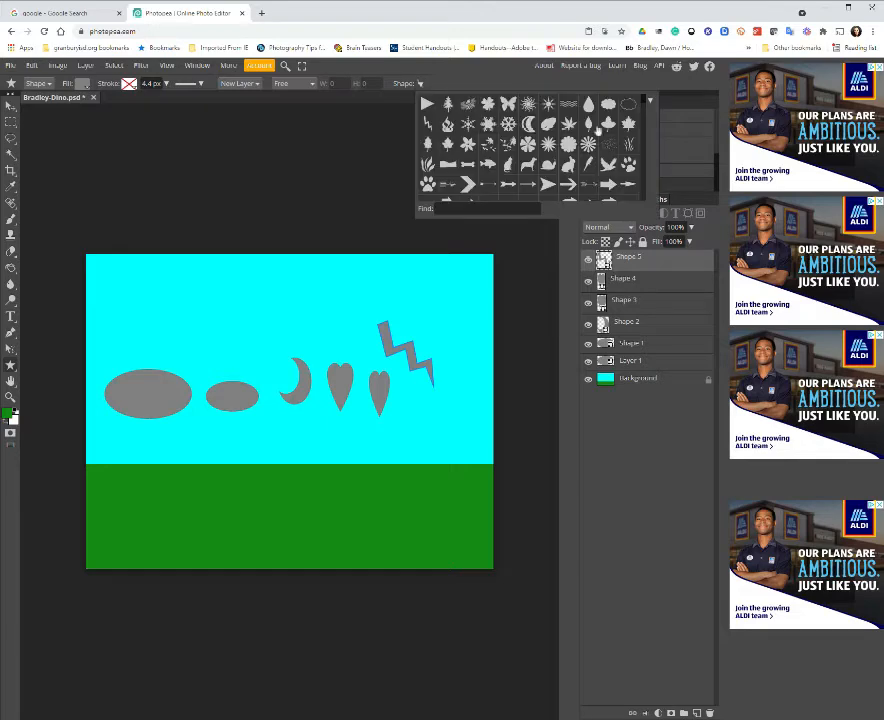
click(651, 102)
drag(643, 98, 636, 213)
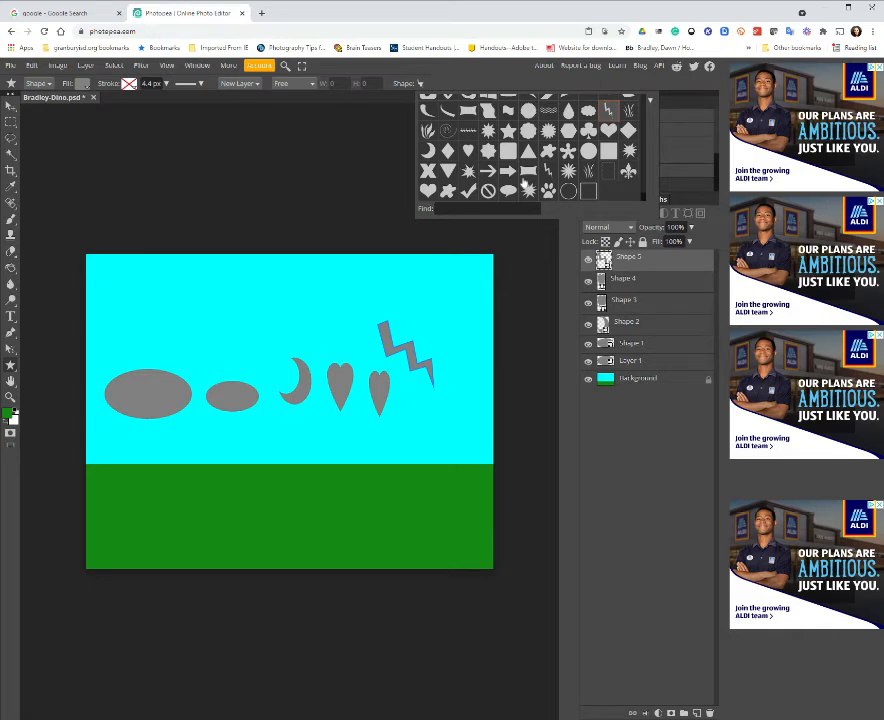
scroll(525, 175, up, 2)
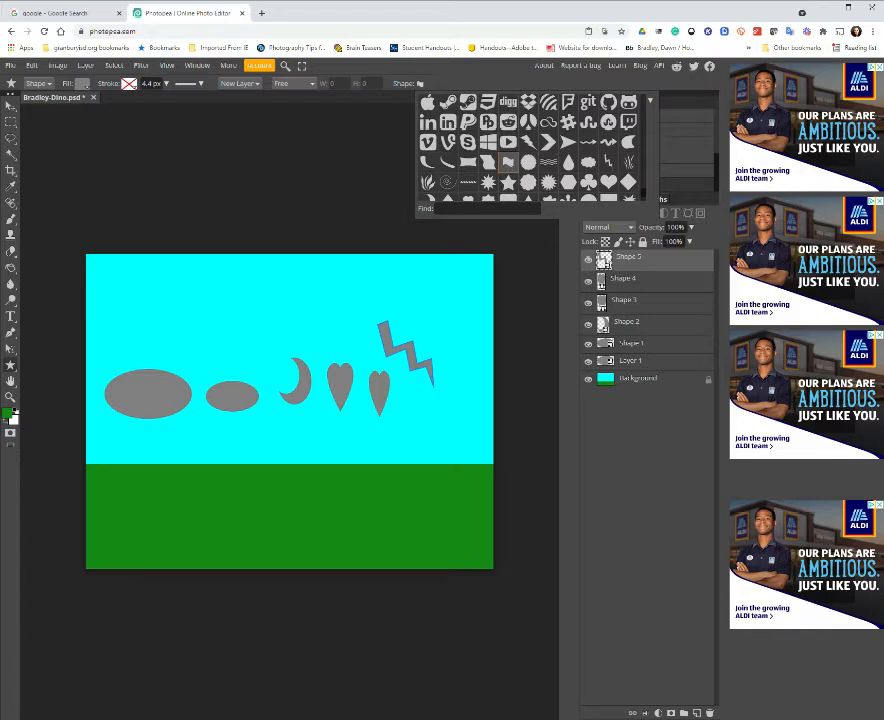
click(508, 162)
drag(392, 296, 457, 318)
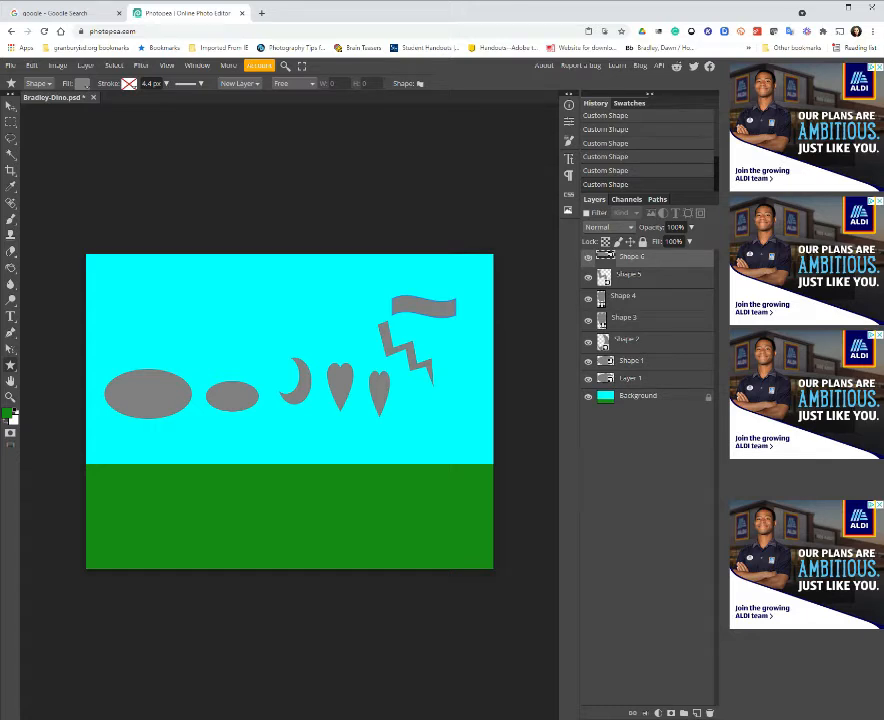
- Draw two tiny grey ellipses side by side above the wavy flag, using the solid circle custom shape
click(420, 85)
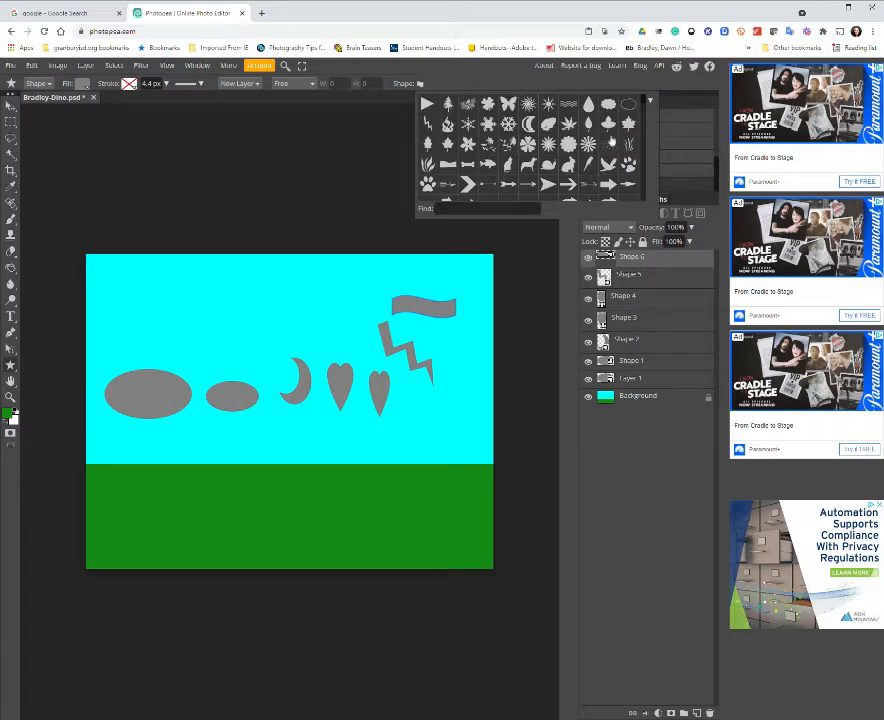
drag(650, 106, 651, 197)
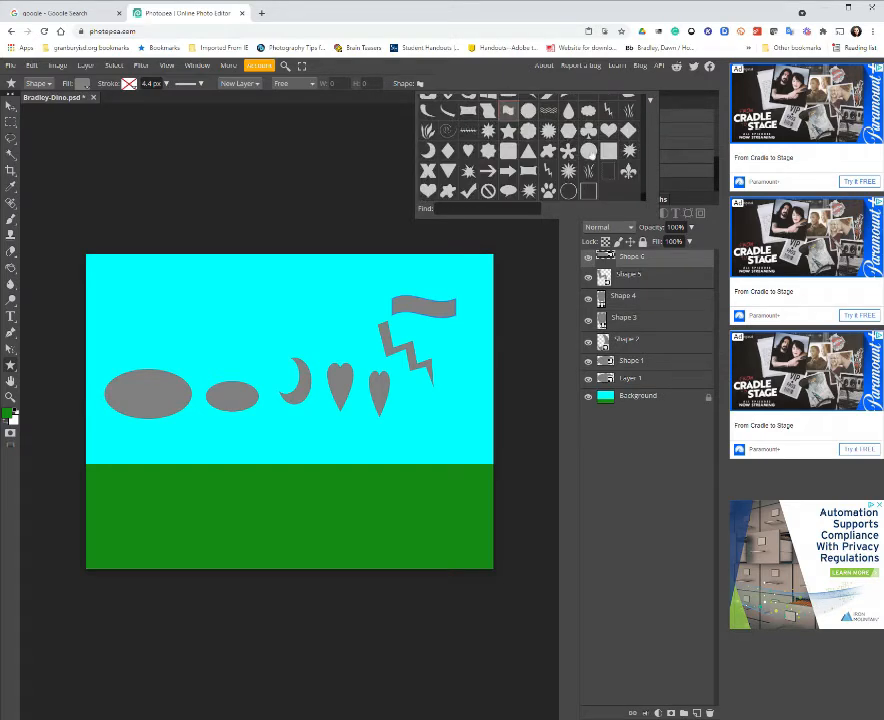
click(588, 150)
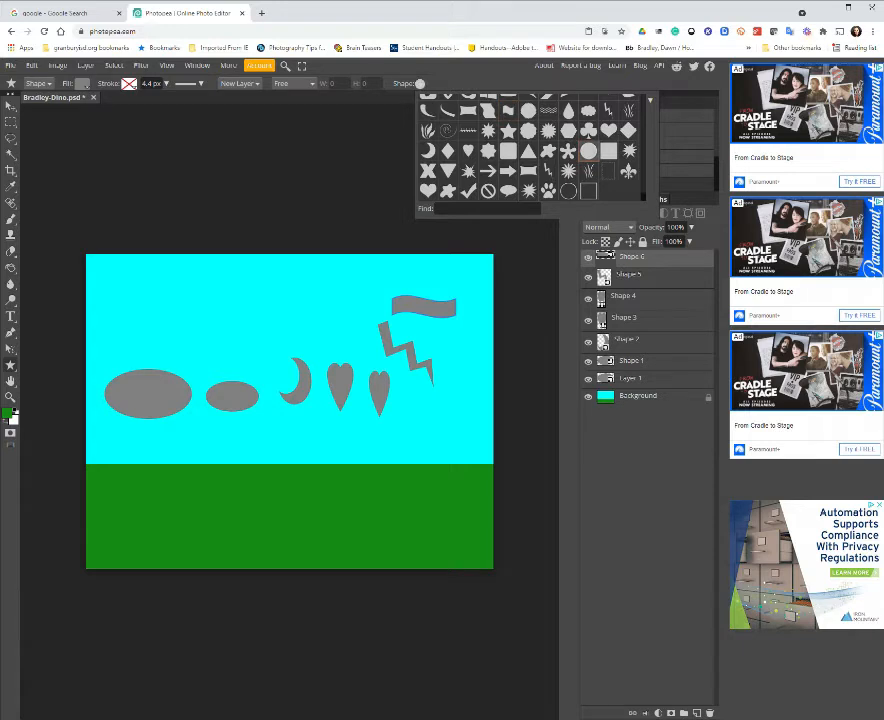
drag(424, 265, 462, 278)
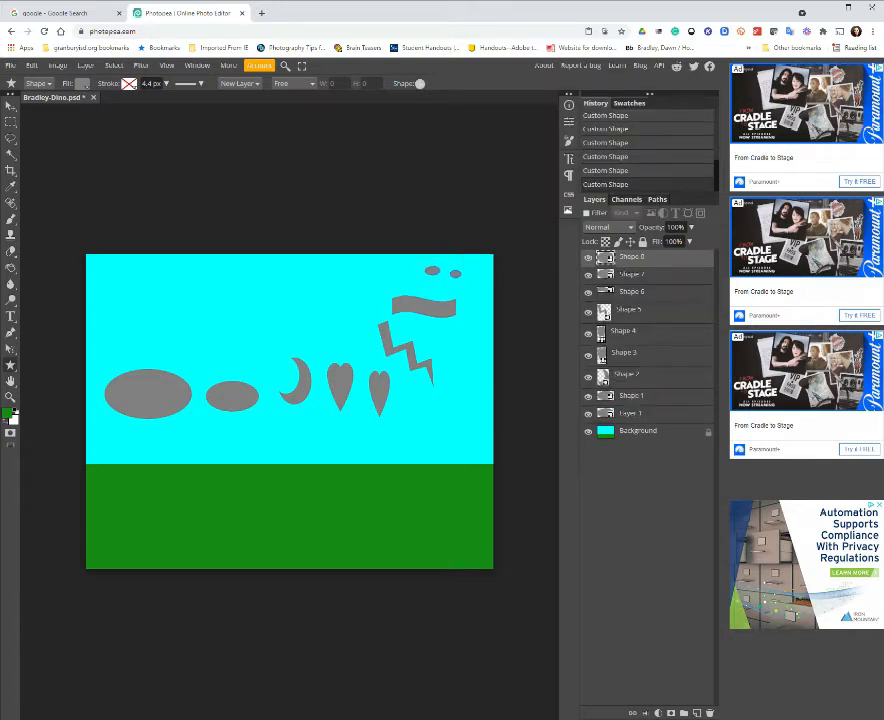
- Draw a tiny grey lightning bolt below the zigzag, using the solid lightning bolt custom shape
click(419, 84)
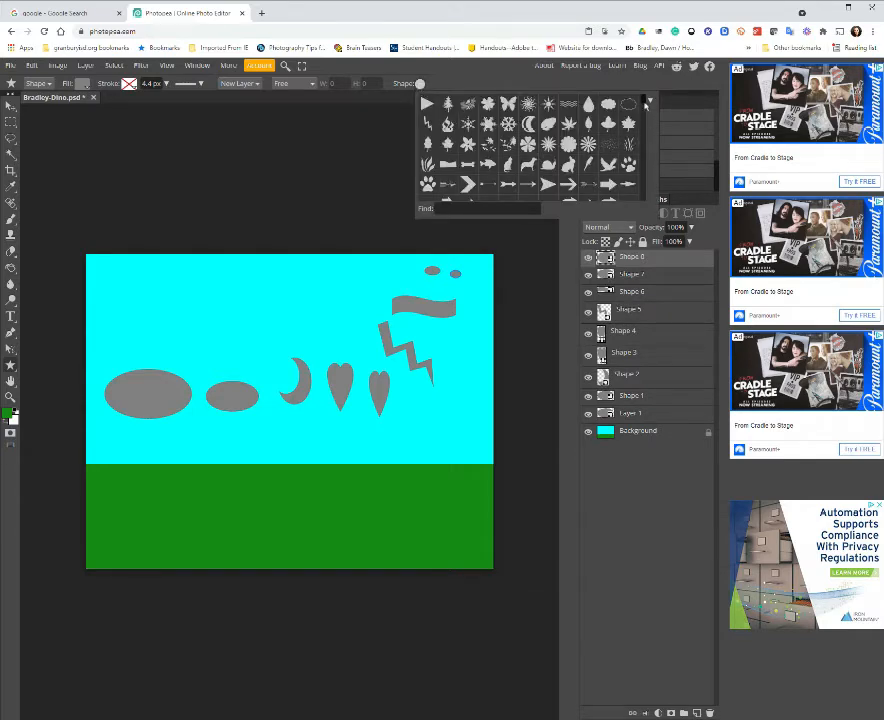
drag(644, 99, 651, 200)
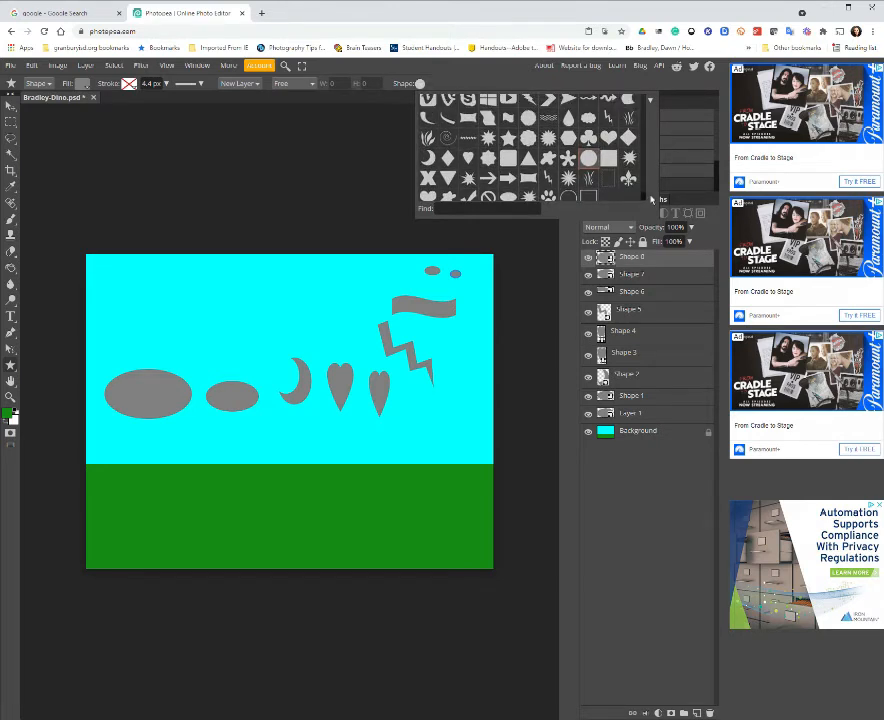
scroll(651, 200, up, 5)
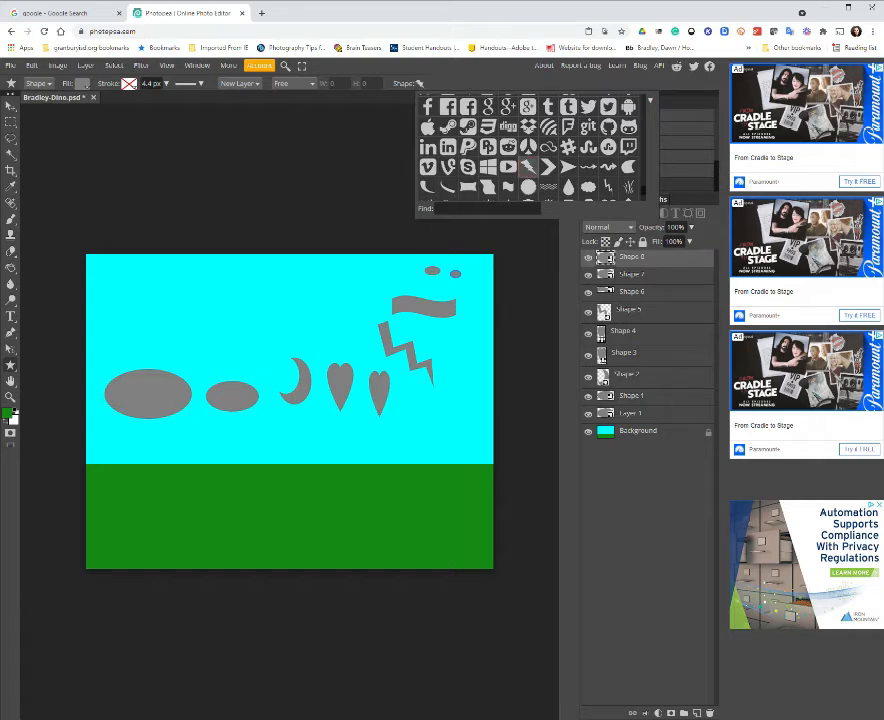
click(528, 166)
drag(437, 404, 456, 420)
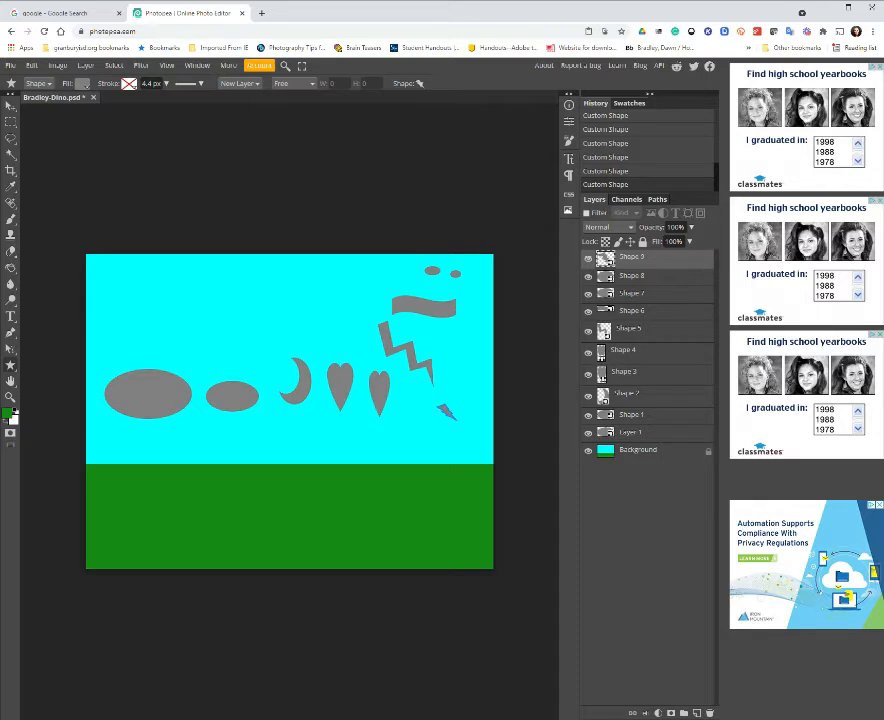
- Move the large grey ellipse slightly down and to the right, closer to the green ground
click(643, 433)
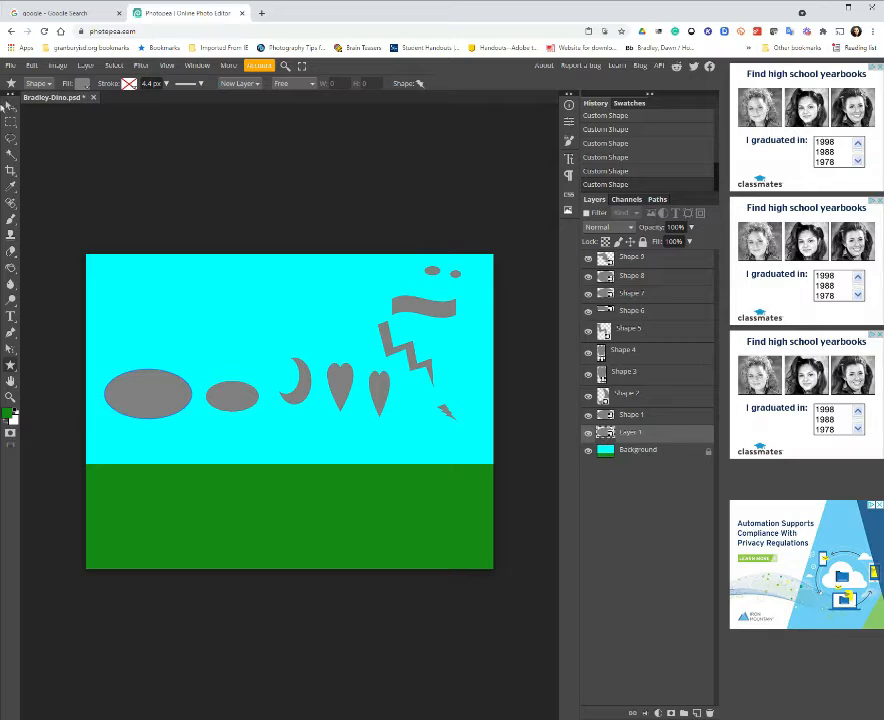
click(10, 105)
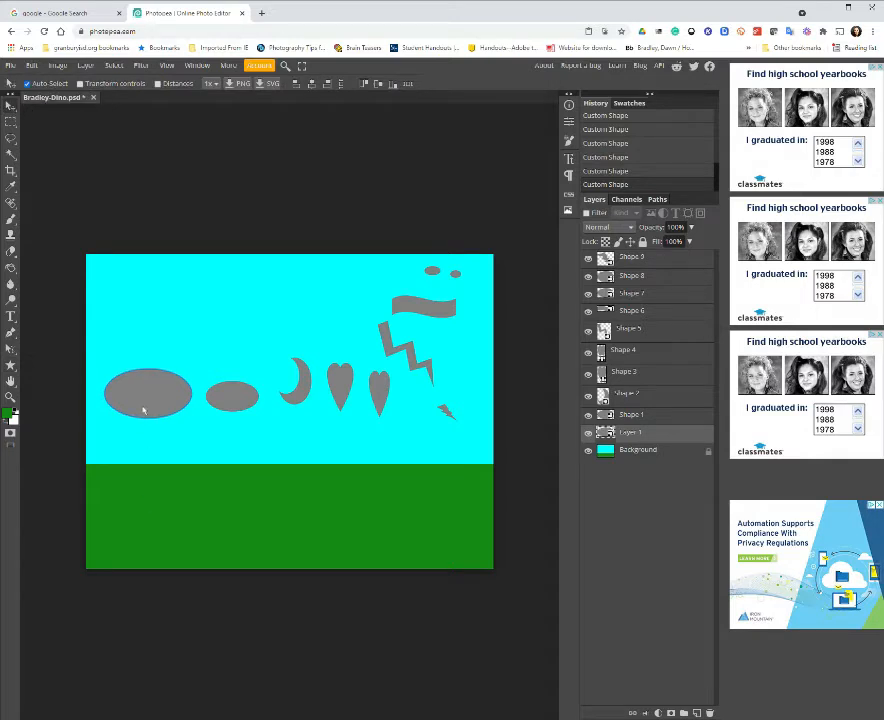
drag(143, 410, 146, 429)
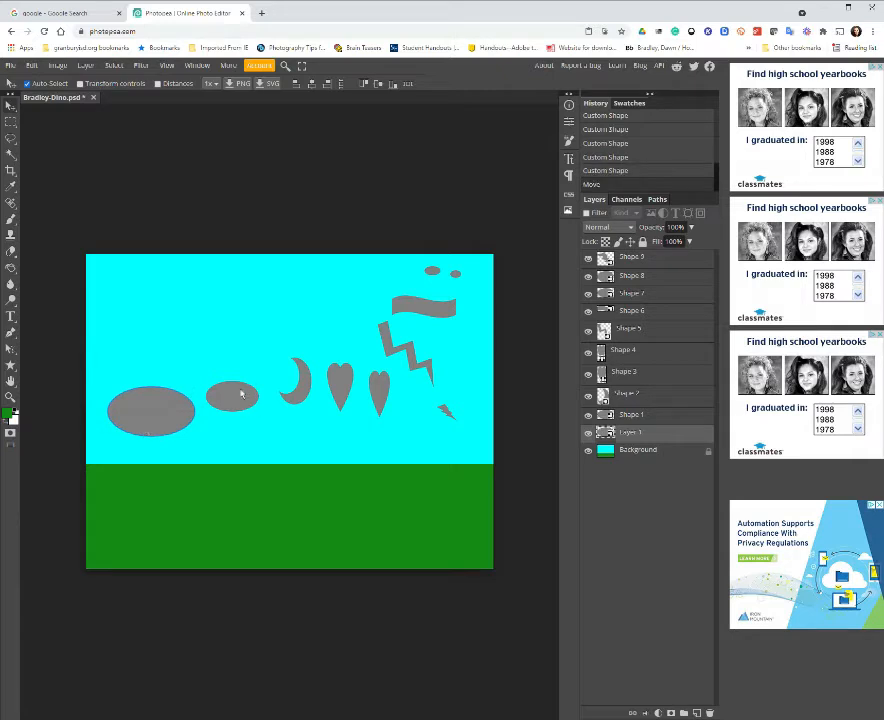
- Free-transform the smaller ellipse: rotate it about -35.6° and move it to the upper right of the large ellipse
click(652, 417)
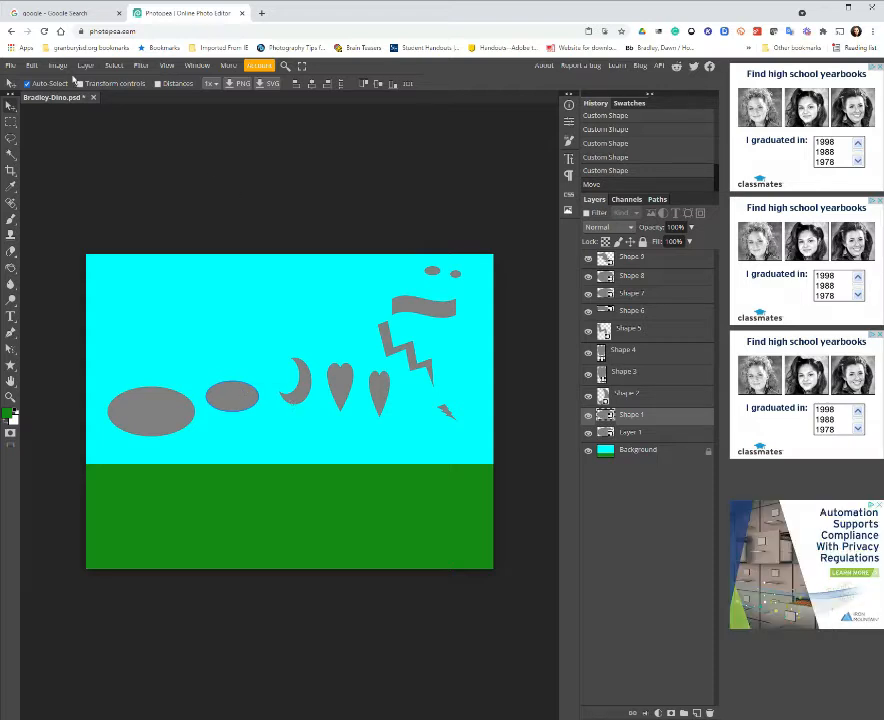
click(33, 66)
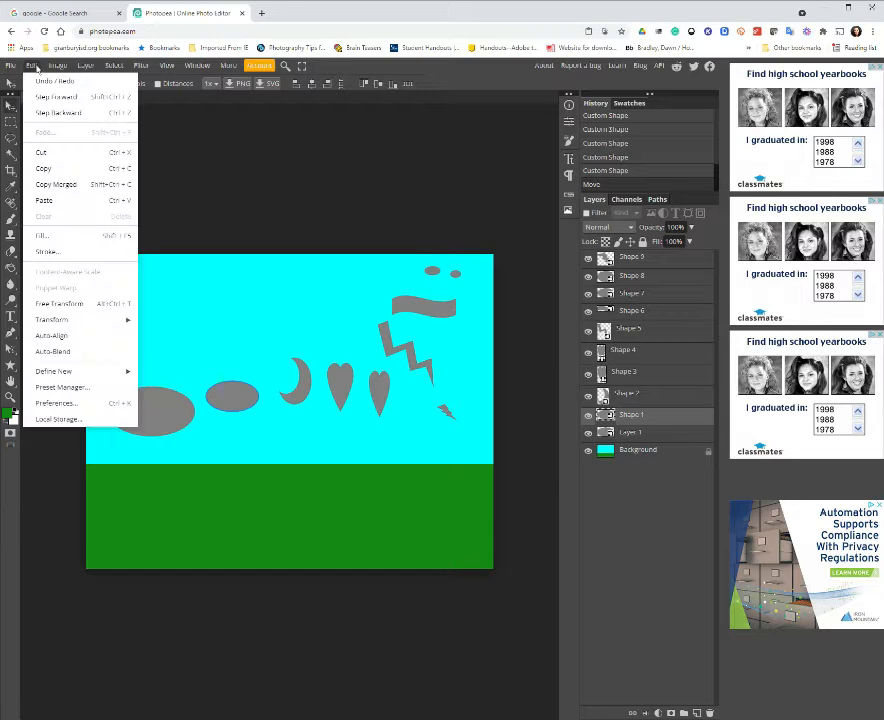
click(73, 304)
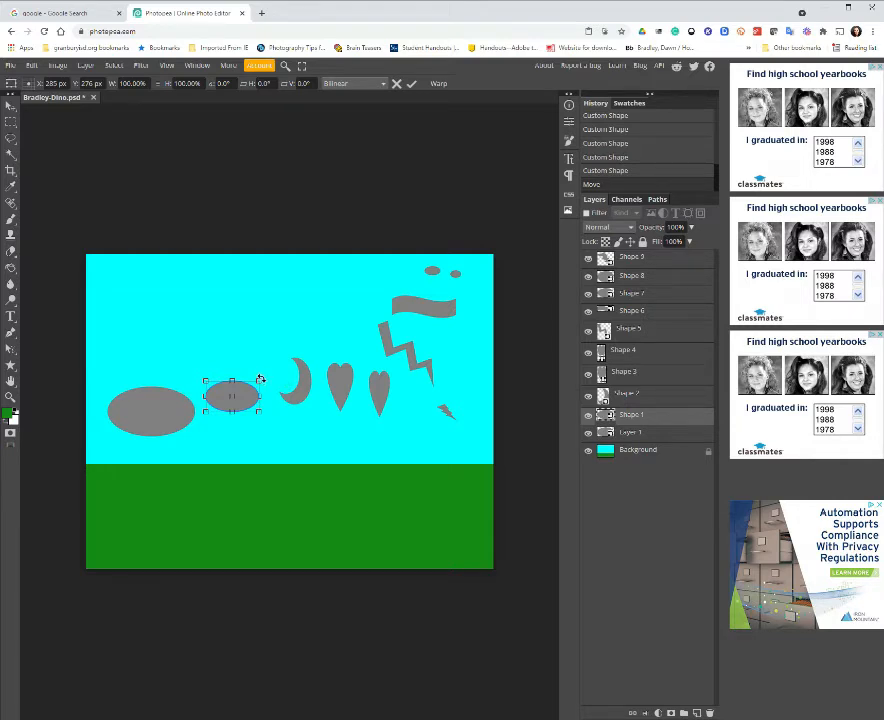
drag(260, 379, 253, 349)
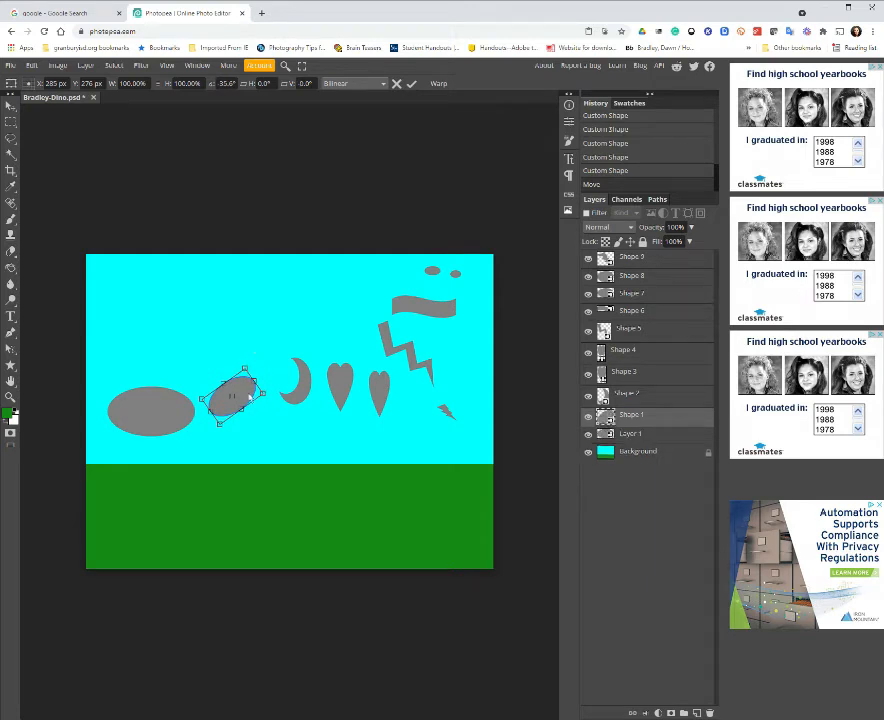
drag(249, 397, 227, 368)
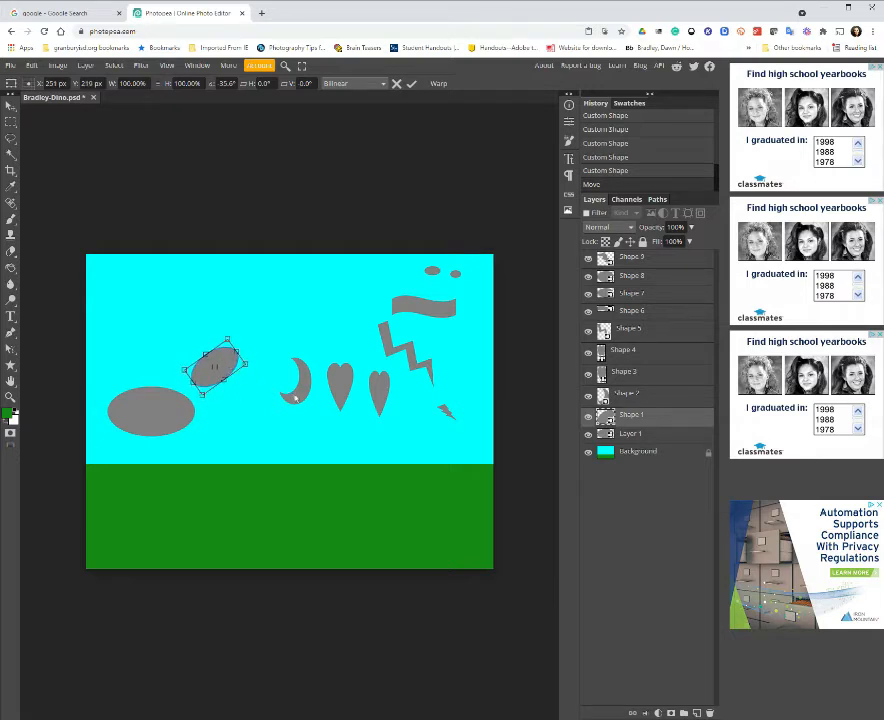
- Free-transform the crescent to about 115% height, rotate it about 26.7° and move it up and left toward the tilted ellipse
click(637, 400)
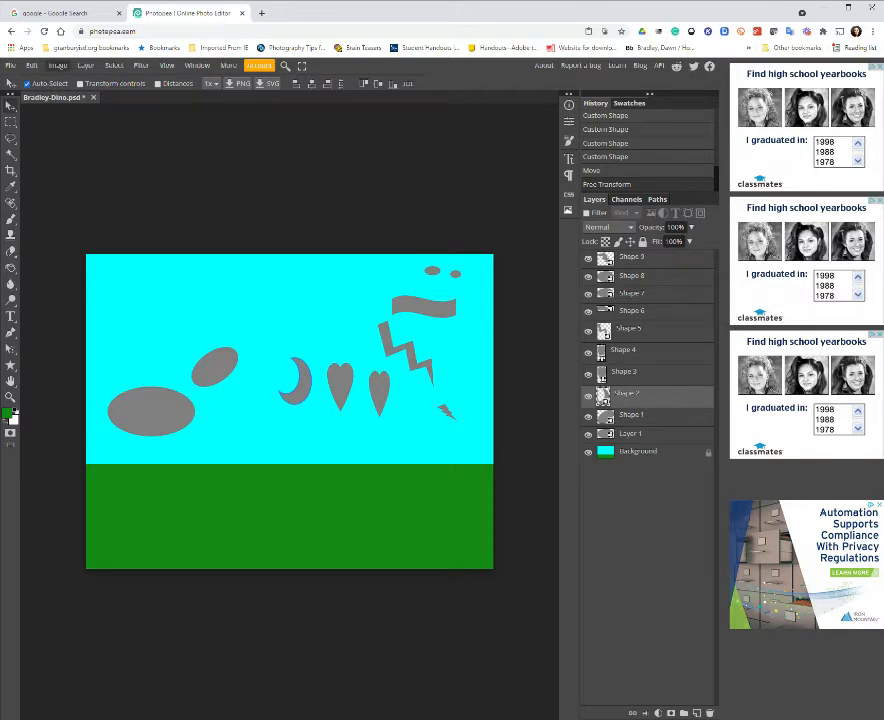
key(ctrl+t)
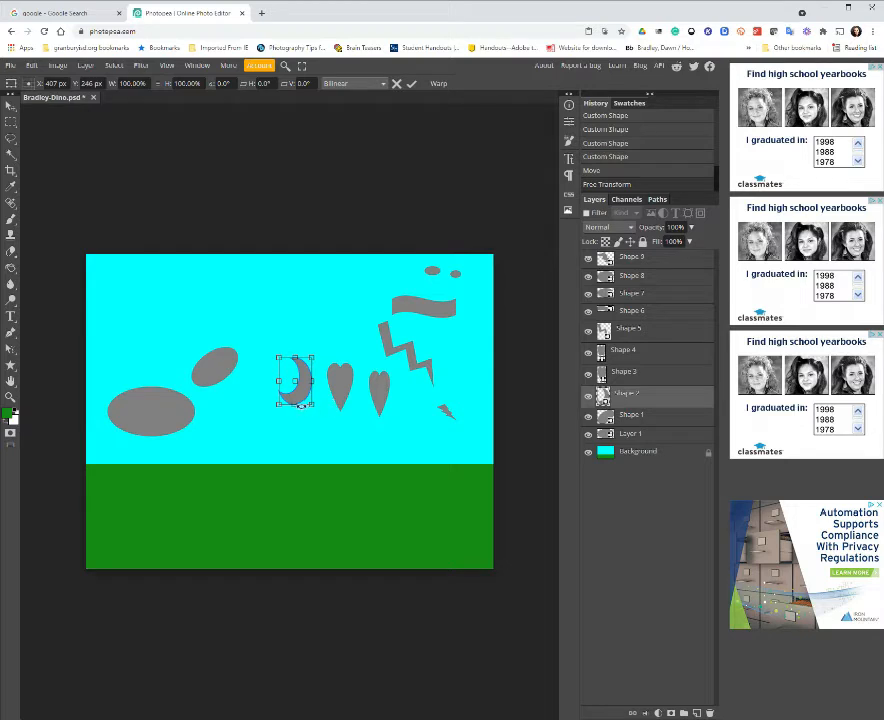
drag(295, 405, 296, 407)
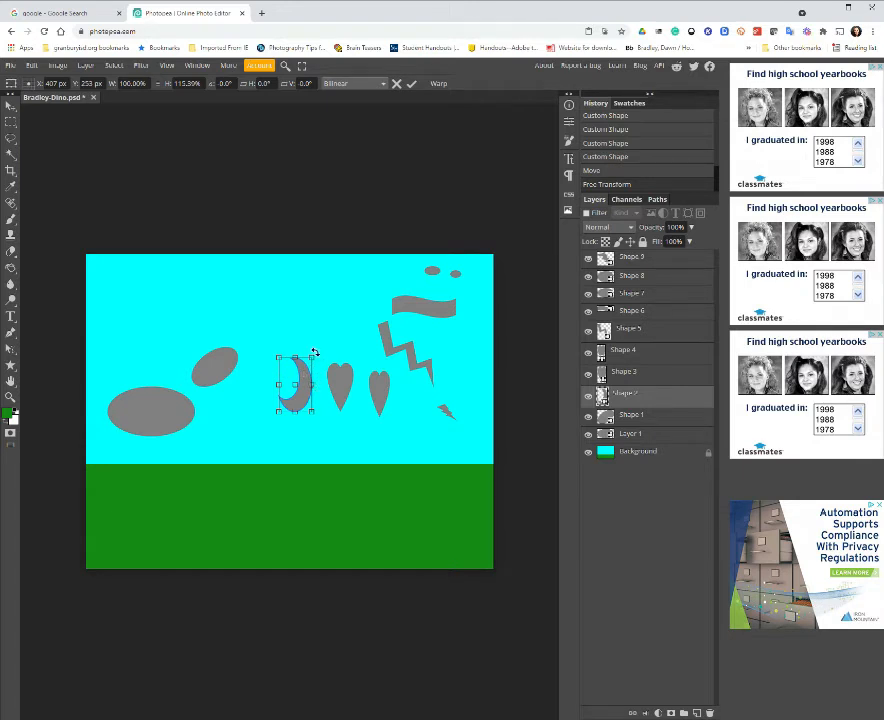
drag(314, 352, 290, 377)
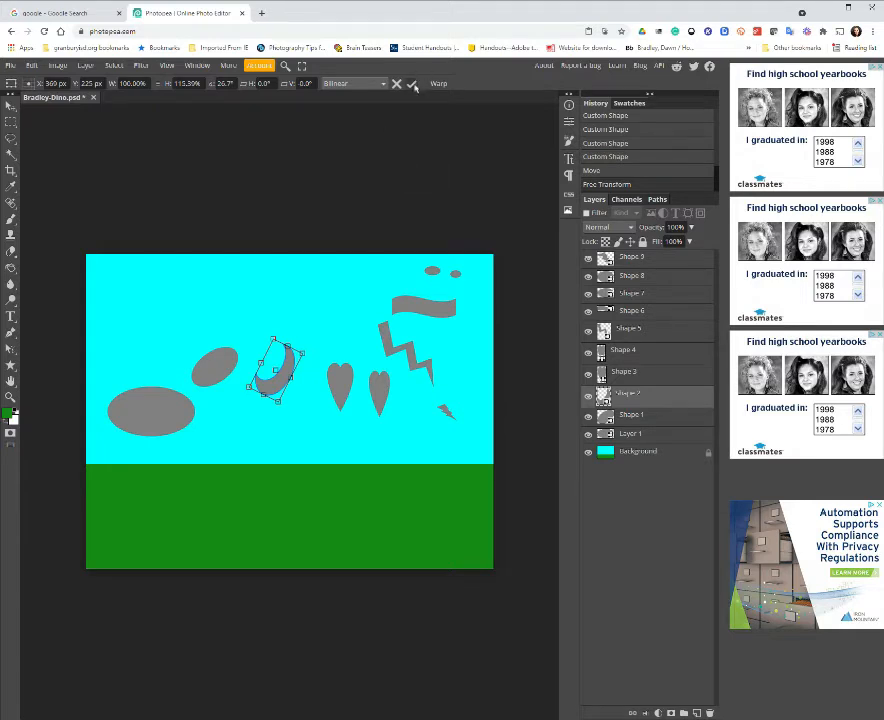
click(411, 85)
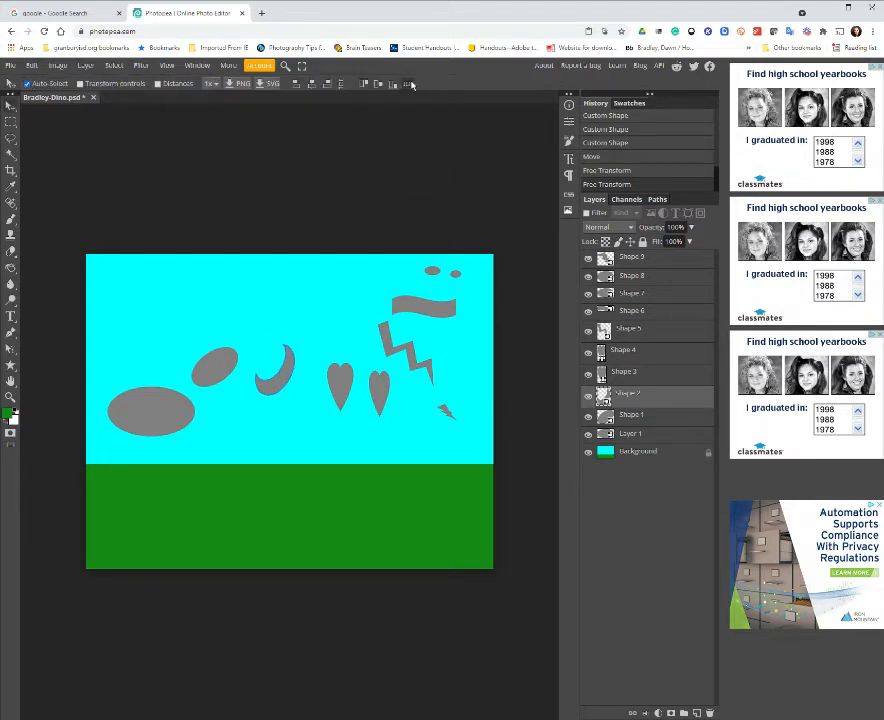
- Flip the left heart vertically and rotate it about 12.6° clockwise with Free Transform
click(625, 374)
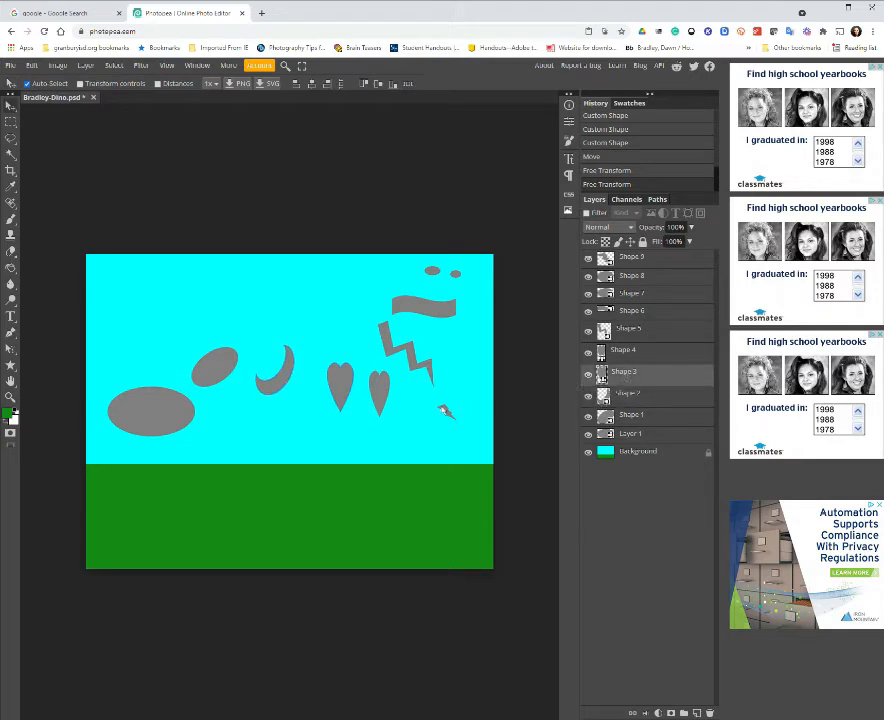
key(ctrl+t)
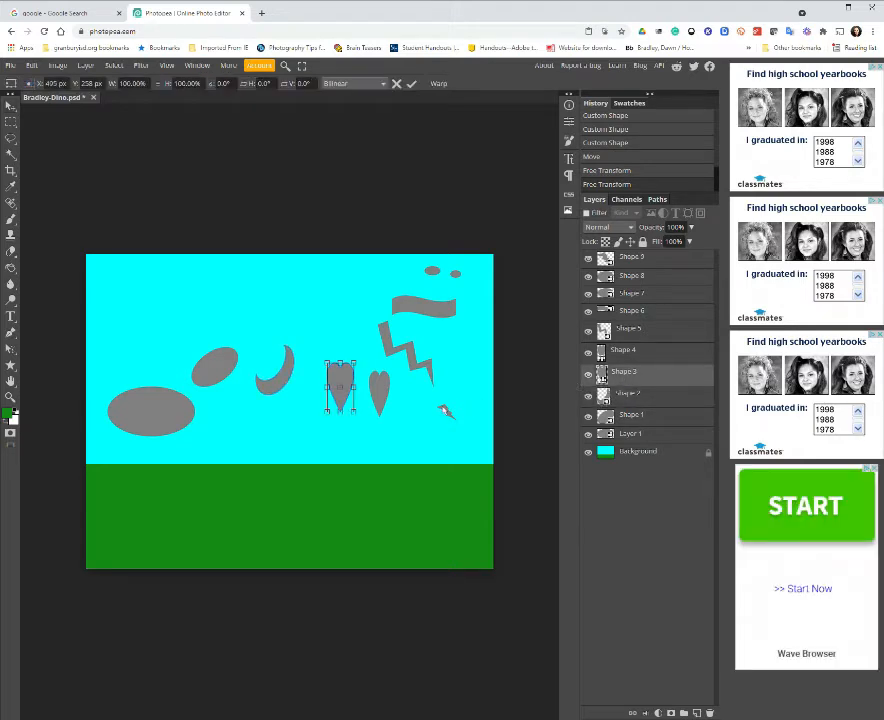
right_click(344, 384)
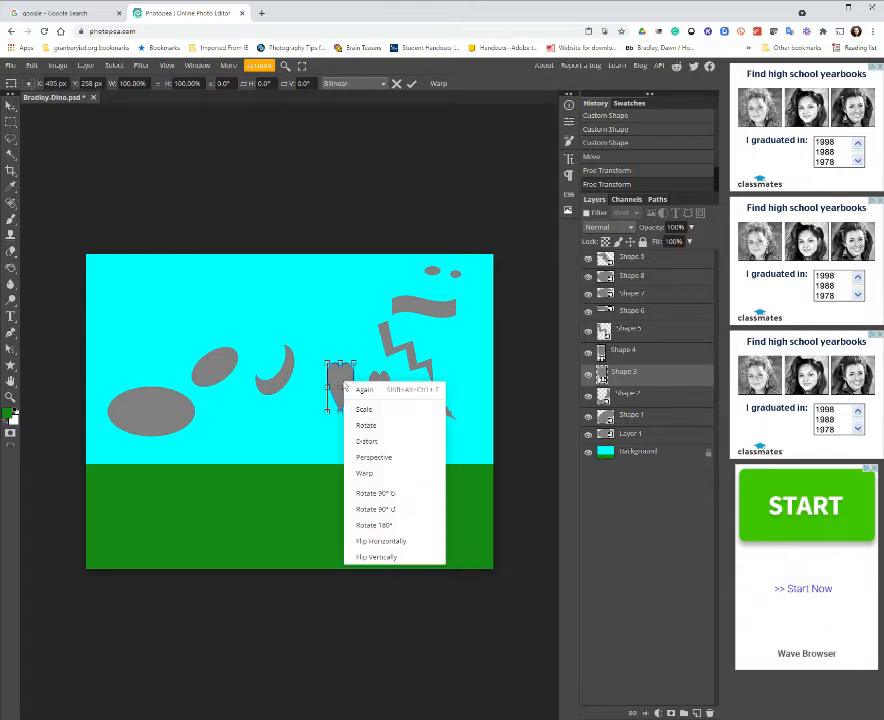
click(374, 557)
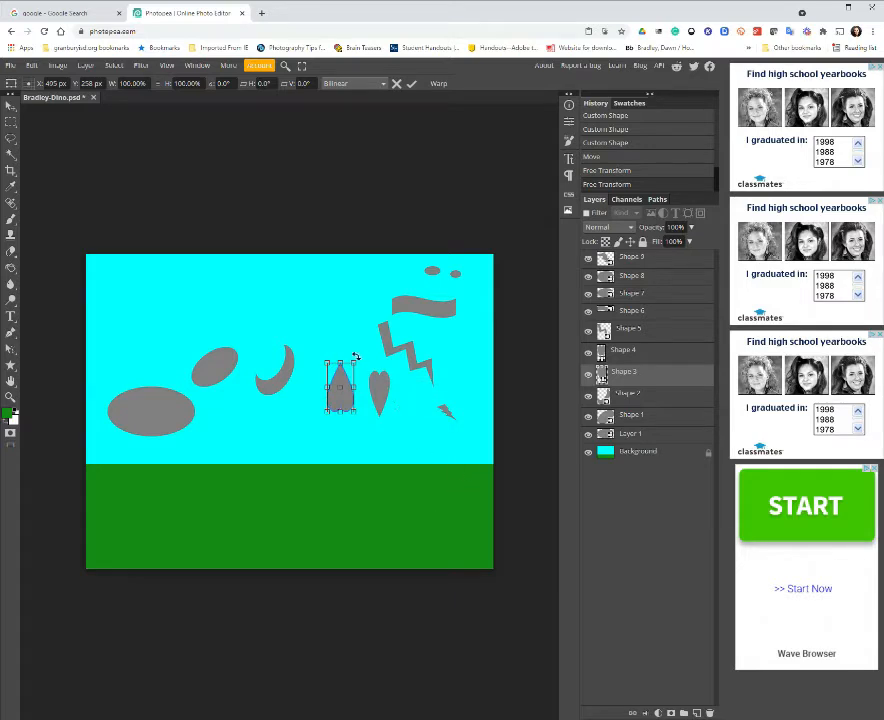
drag(355, 357, 361, 361)
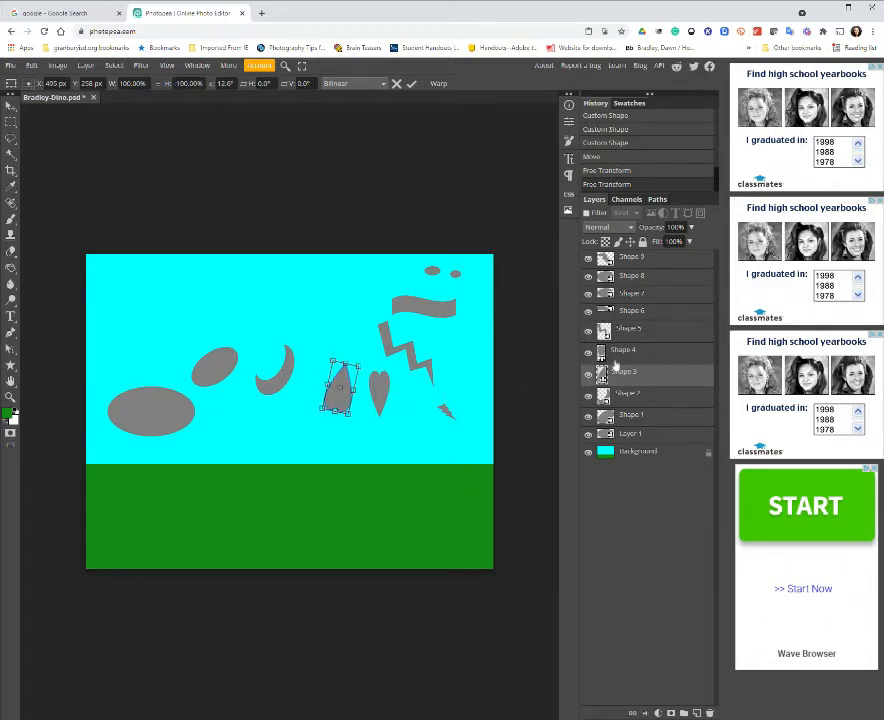
- Rotate the right heart about 166.9° with Free Transform so its point faces up, tilted toward the left heart
click(412, 84)
click(631, 354)
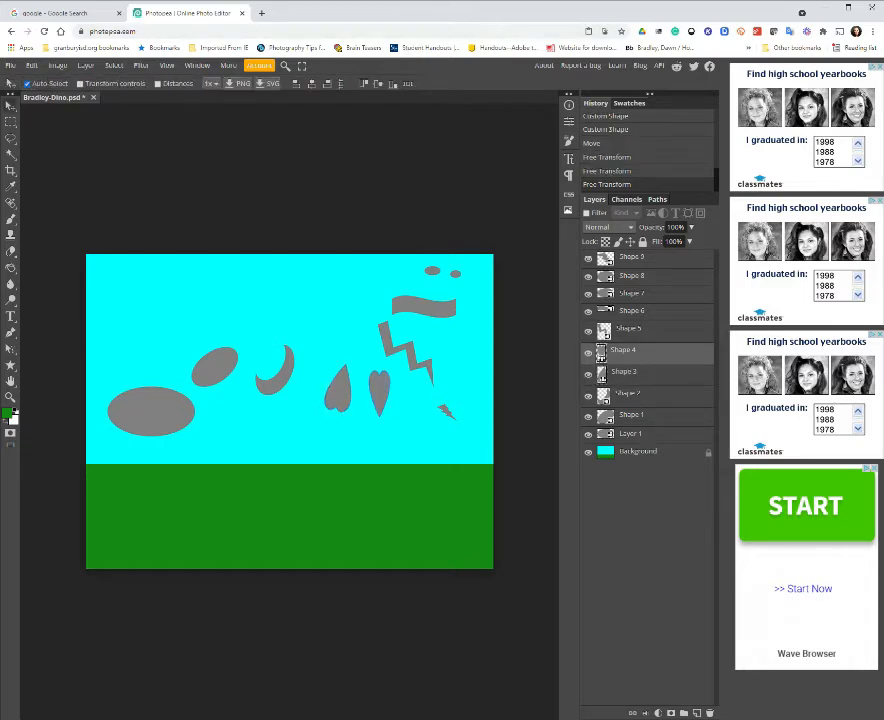
key(ctrl+t)
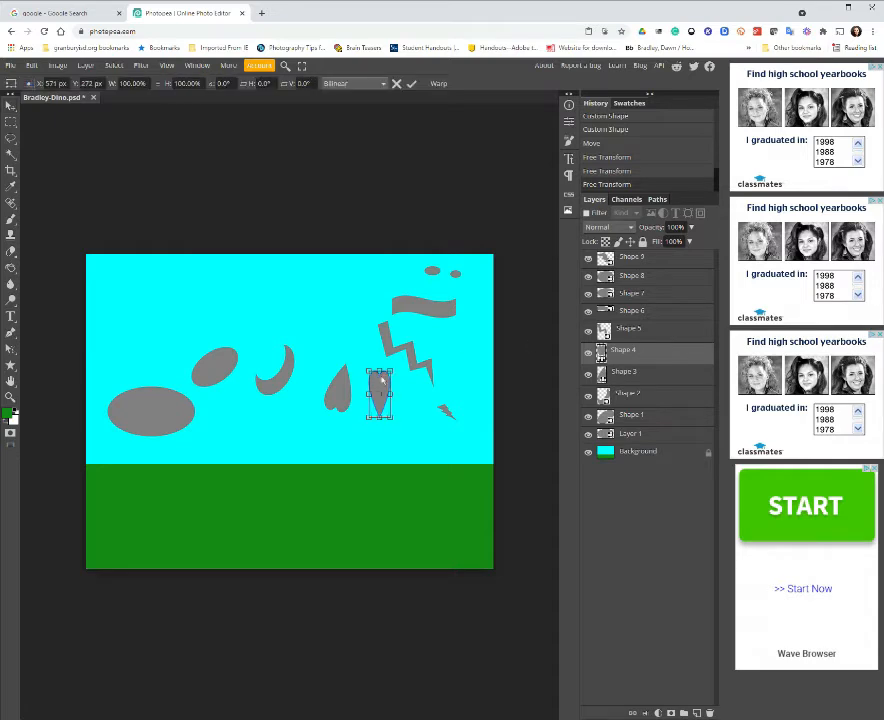
drag(390, 417, 351, 360)
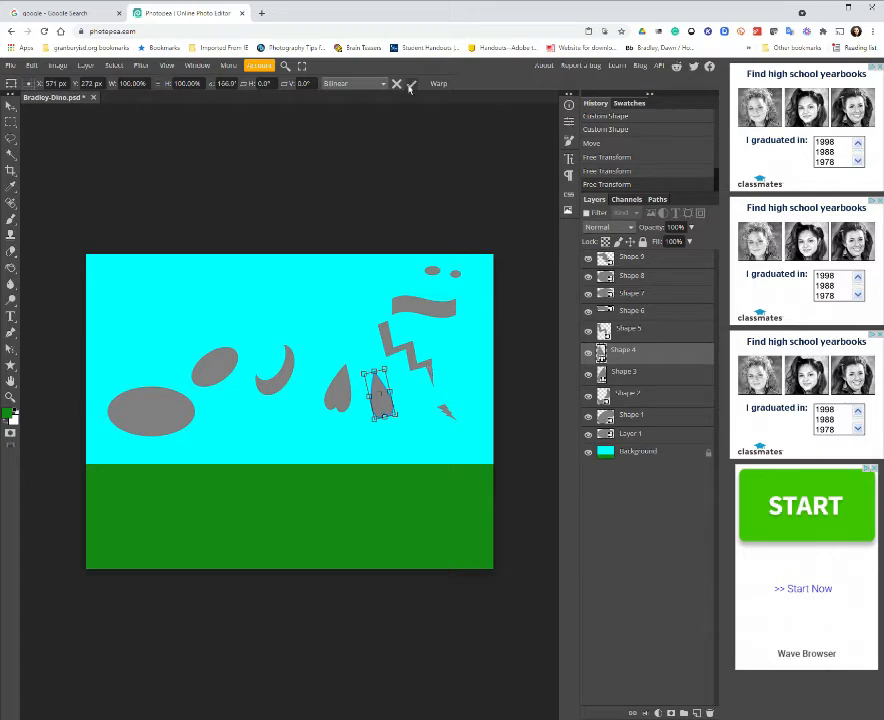
click(411, 83)
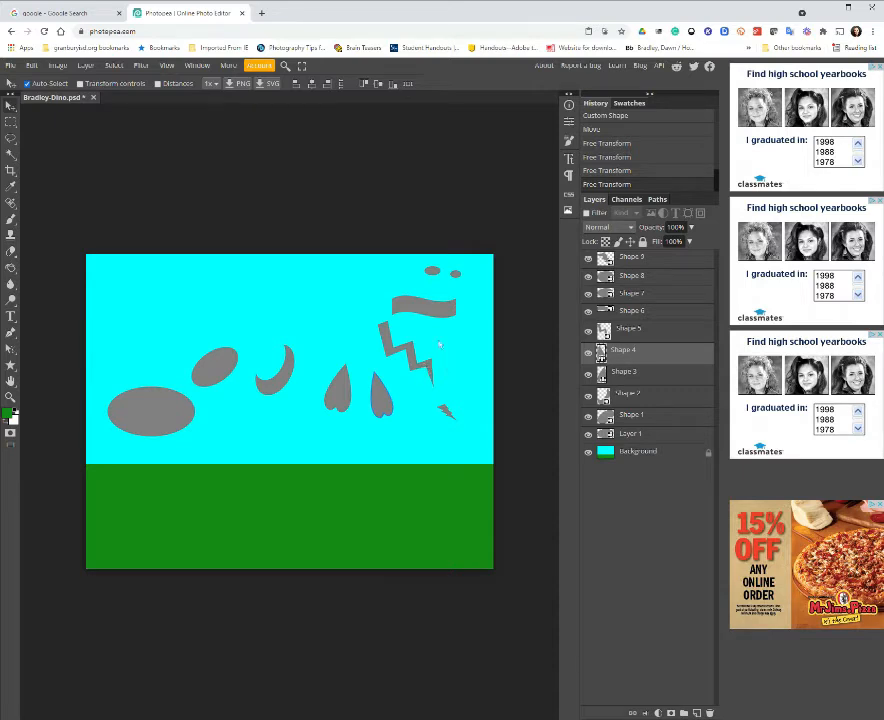
- Free-transform the wavy banner: flip it horizontally, rotate it to about 73.9° and move it left above the large lightning bolt
click(643, 312)
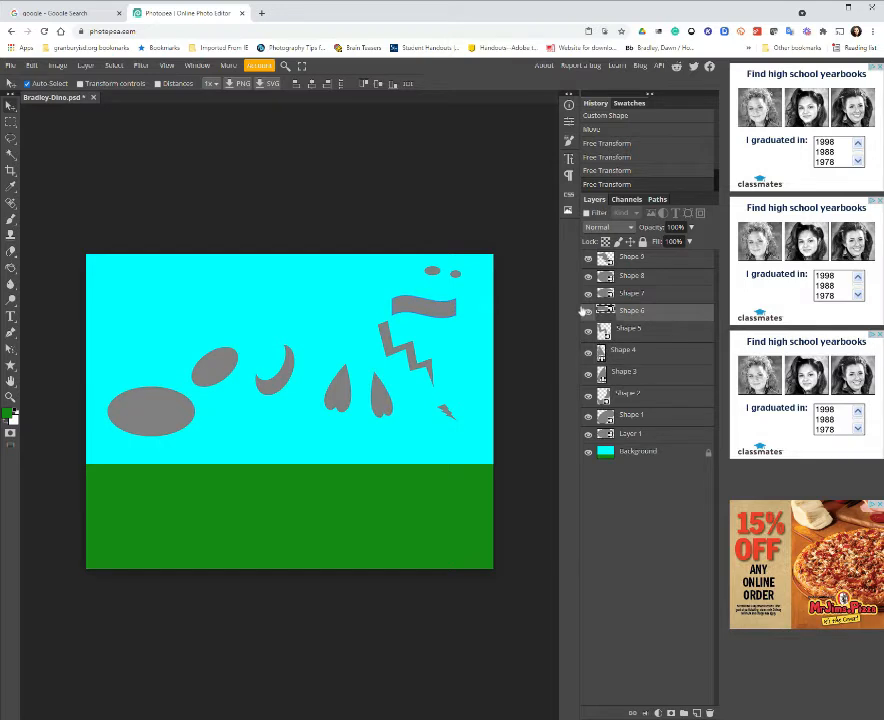
key(ctrl+t)
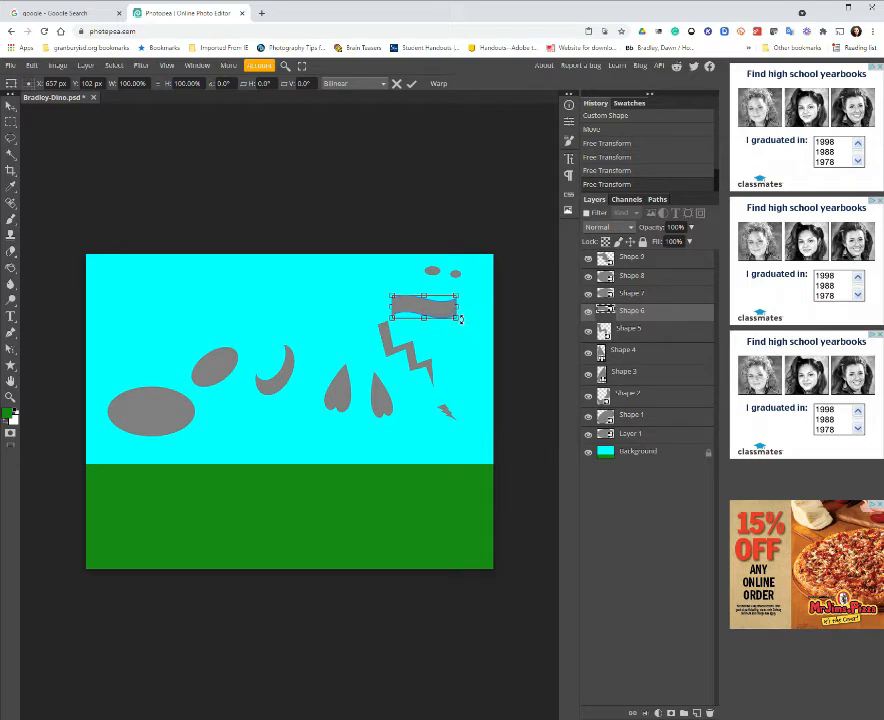
drag(466, 321, 416, 367)
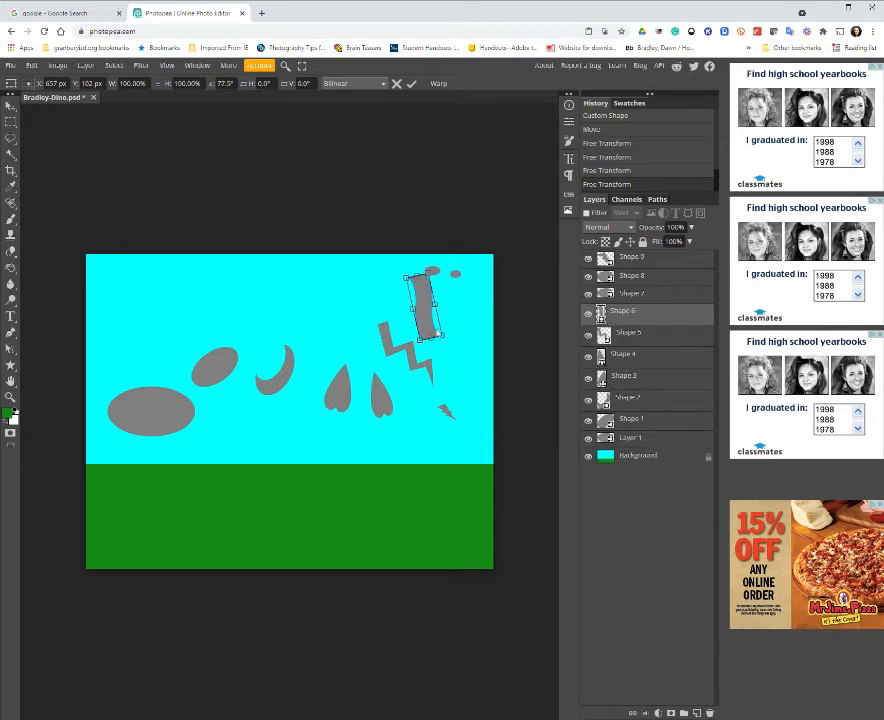
right_click(432, 322)
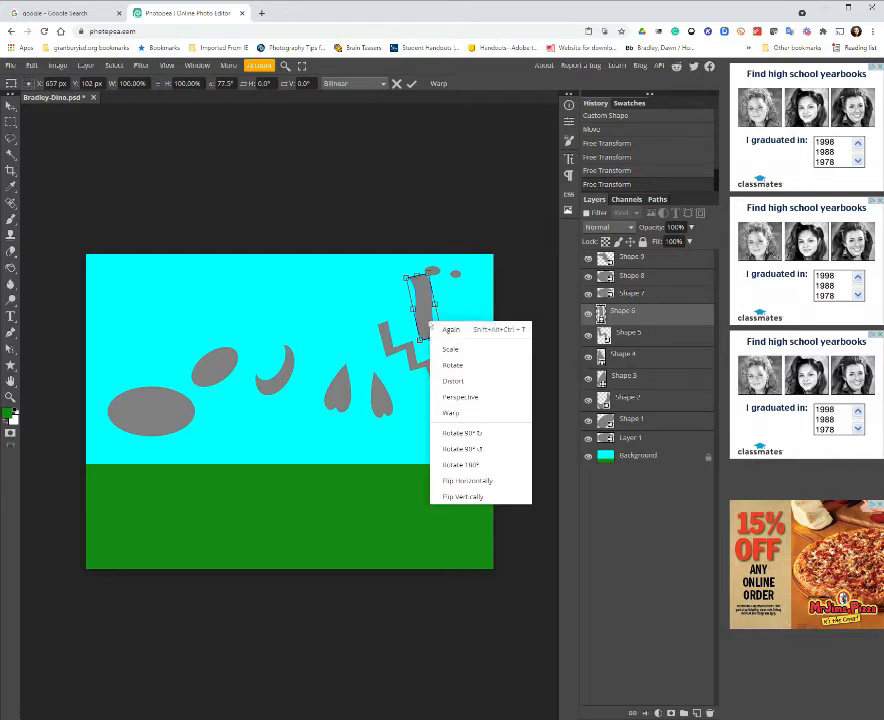
click(465, 481)
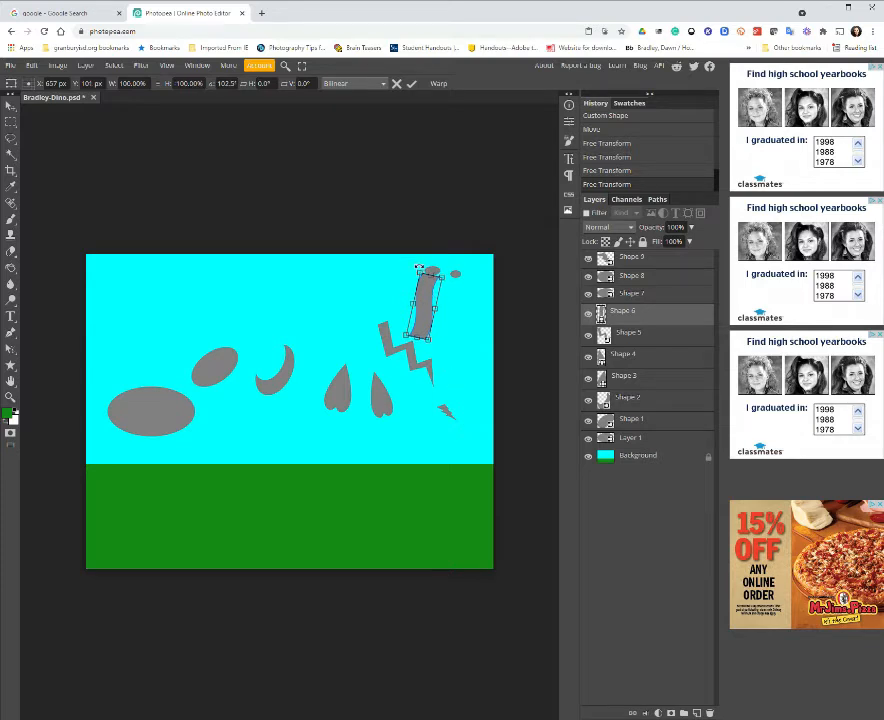
drag(419, 266, 400, 275)
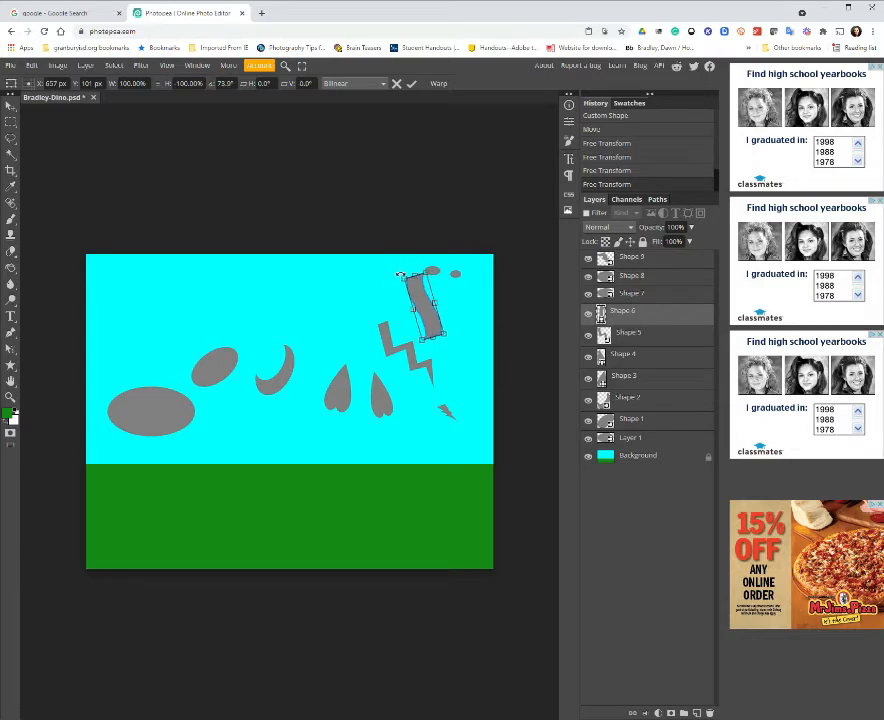
drag(440, 322, 413, 320)
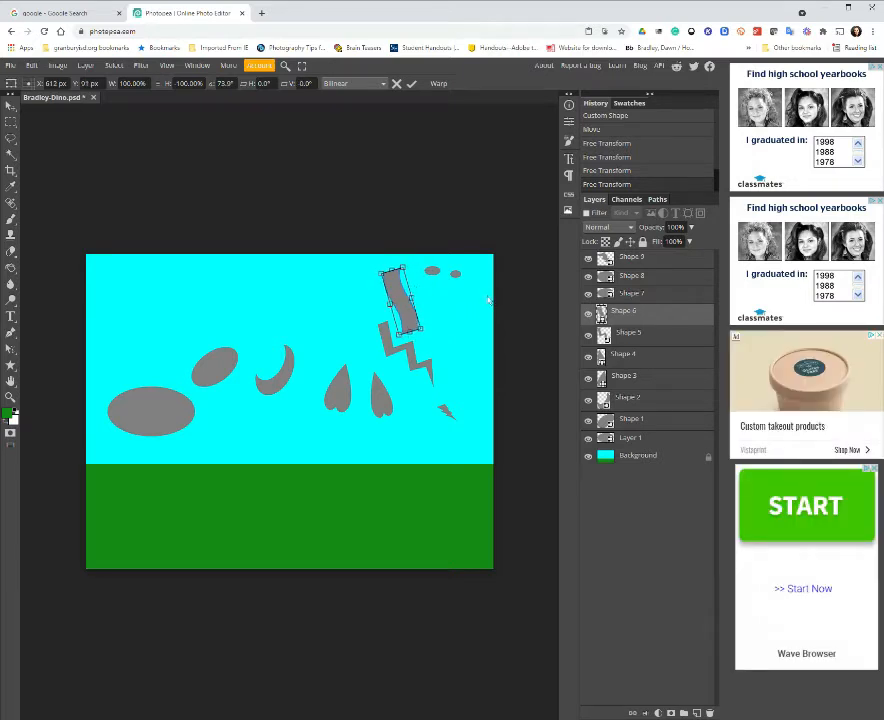
- Rotate the small lightning bolt about -48.5° with Free Transform so it lies nearly horizontal
click(638, 258)
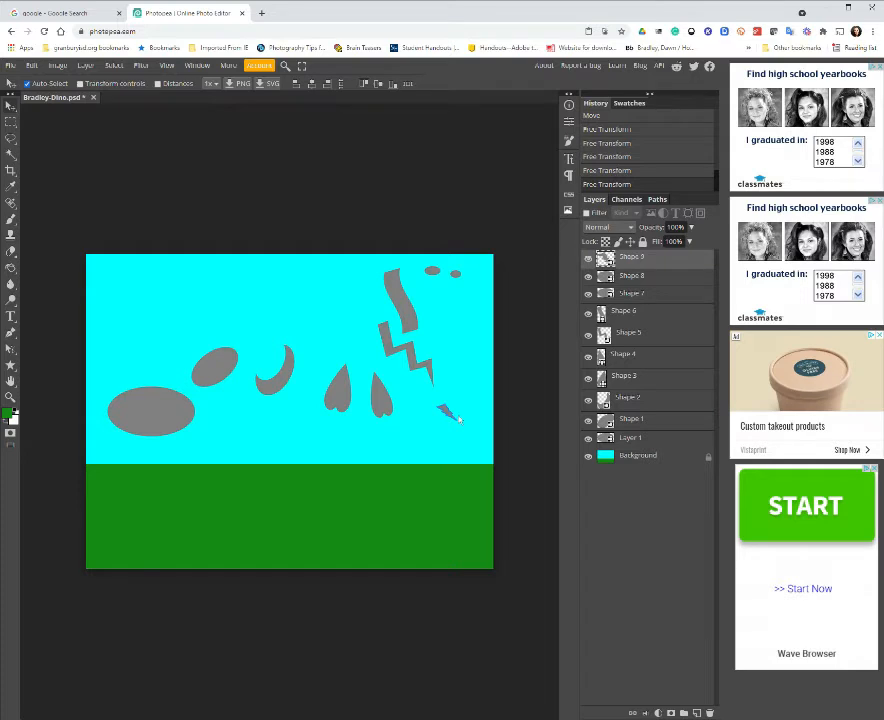
key(ctrl+alt+t)
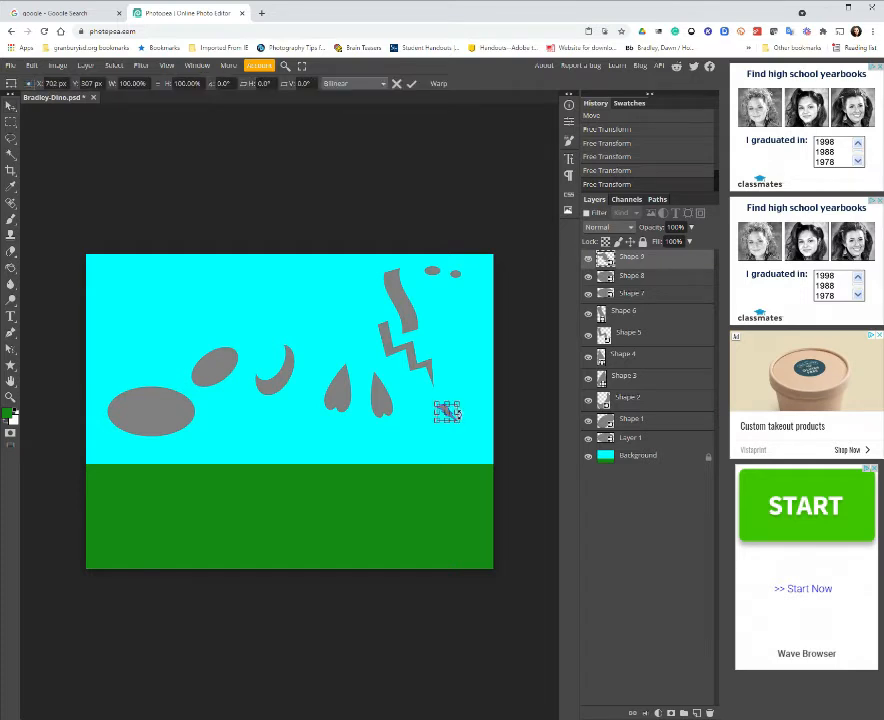
drag(458, 418, 467, 407)
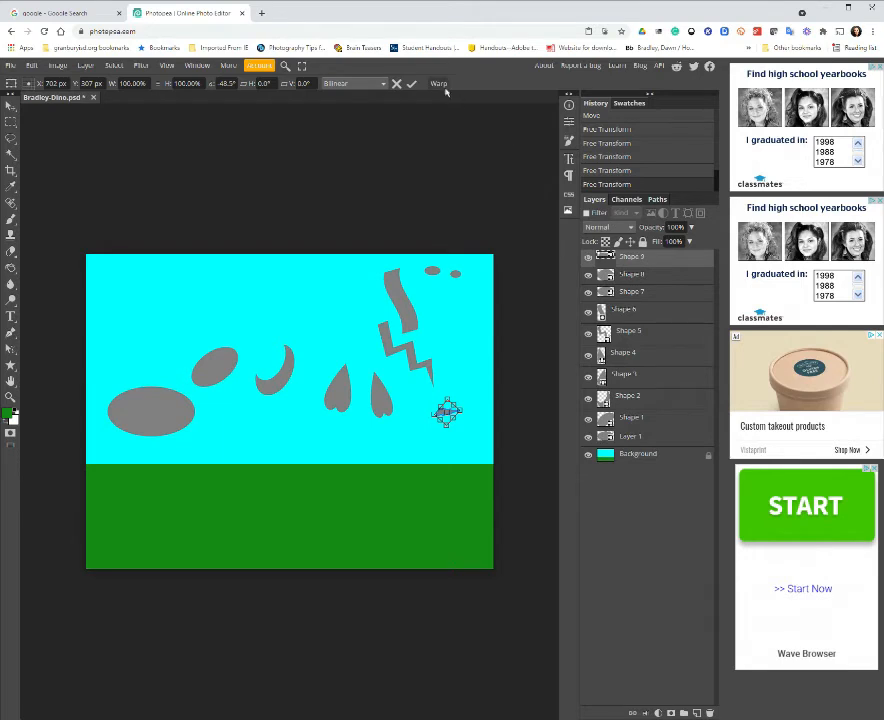
click(412, 84)
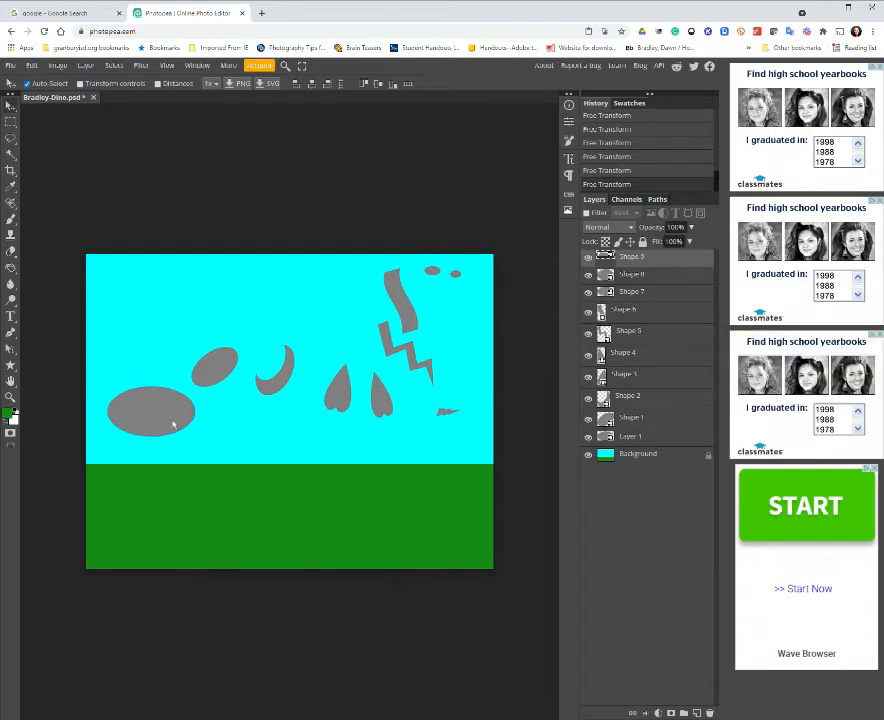
- Move the large ellipse onto the horizon as the body and place the two hearts under its ends as legs
drag(173, 425, 237, 457)
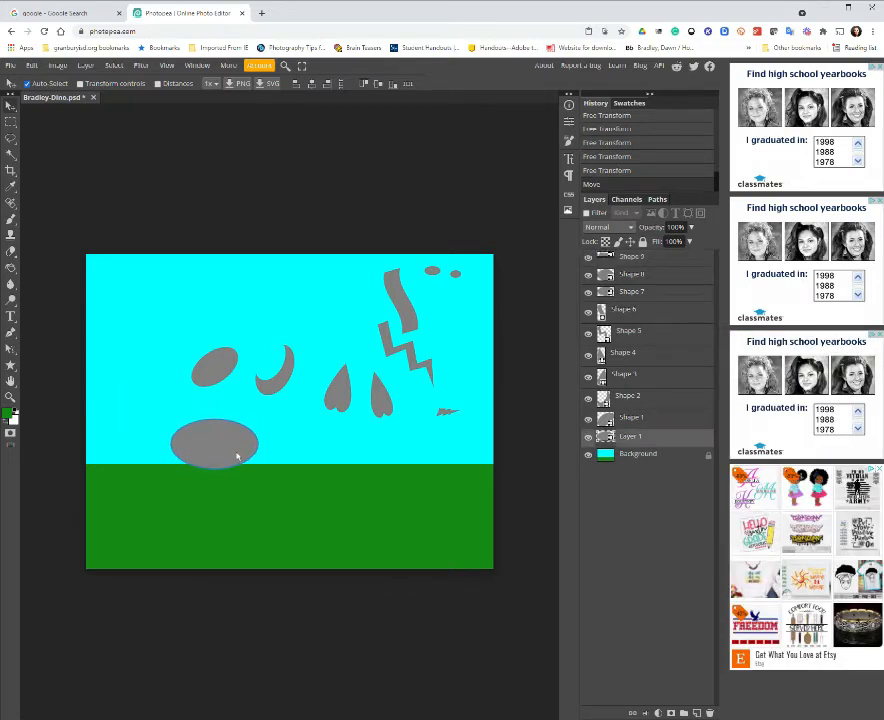
drag(339, 389, 182, 466)
drag(385, 403, 253, 478)
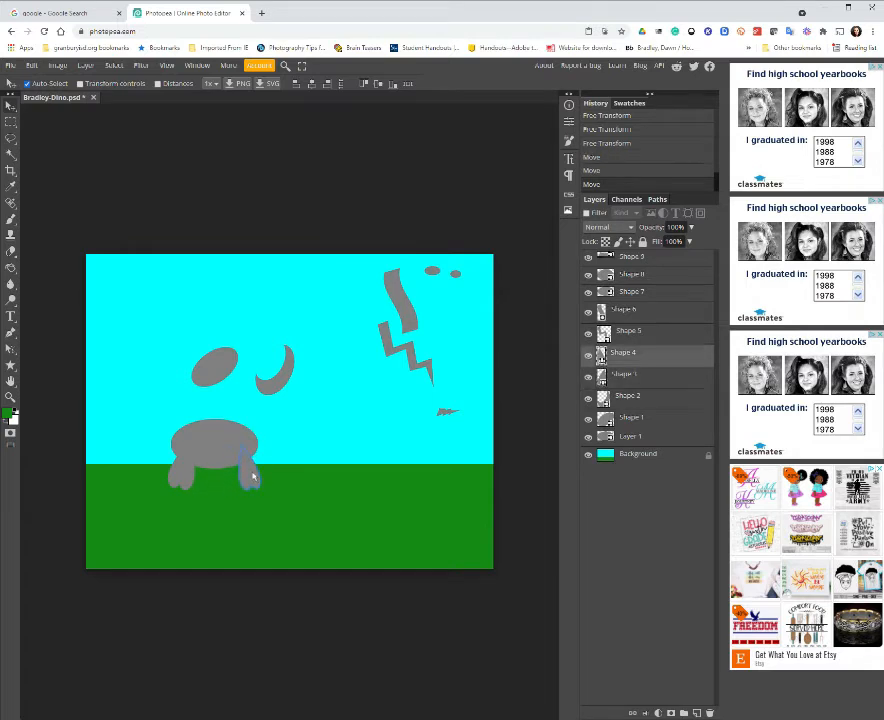
- Attach the crescent as the tail, the wavy banner as the neck and the tilted ellipse as the head
drag(291, 363, 285, 426)
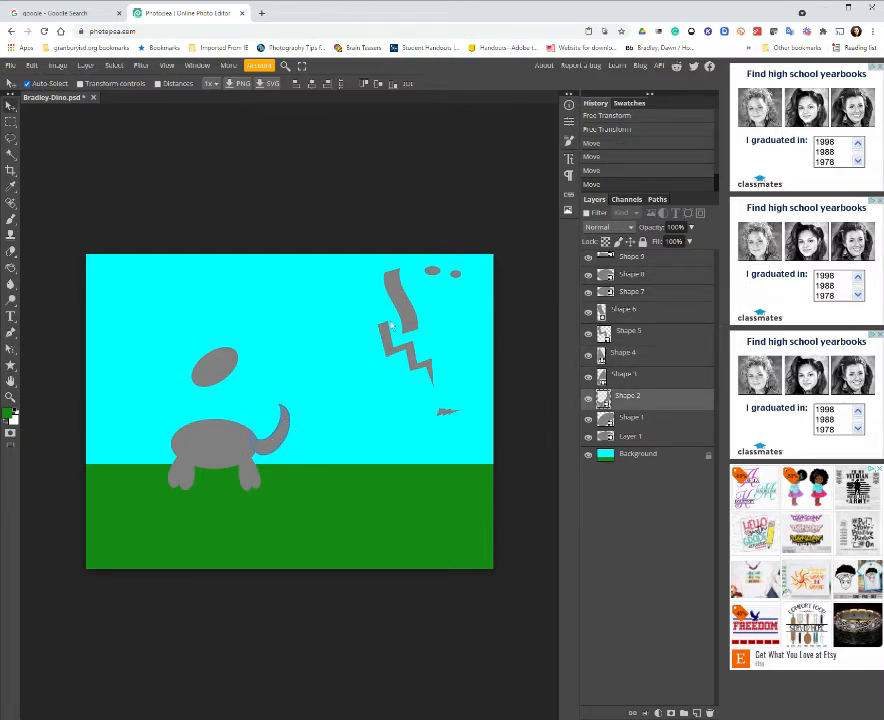
drag(409, 318, 183, 416)
drag(221, 363, 157, 383)
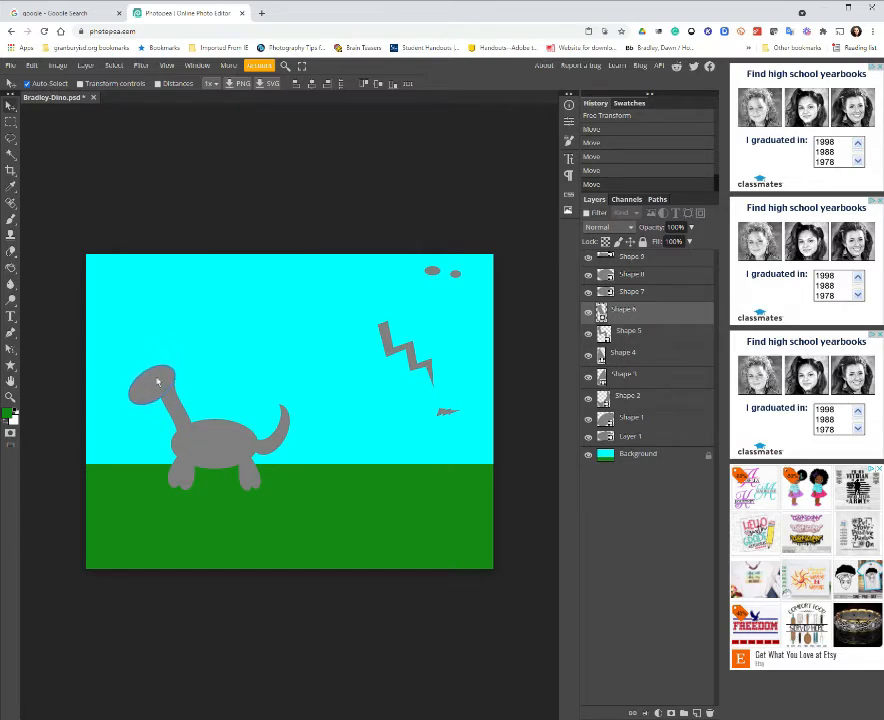
click(157, 383)
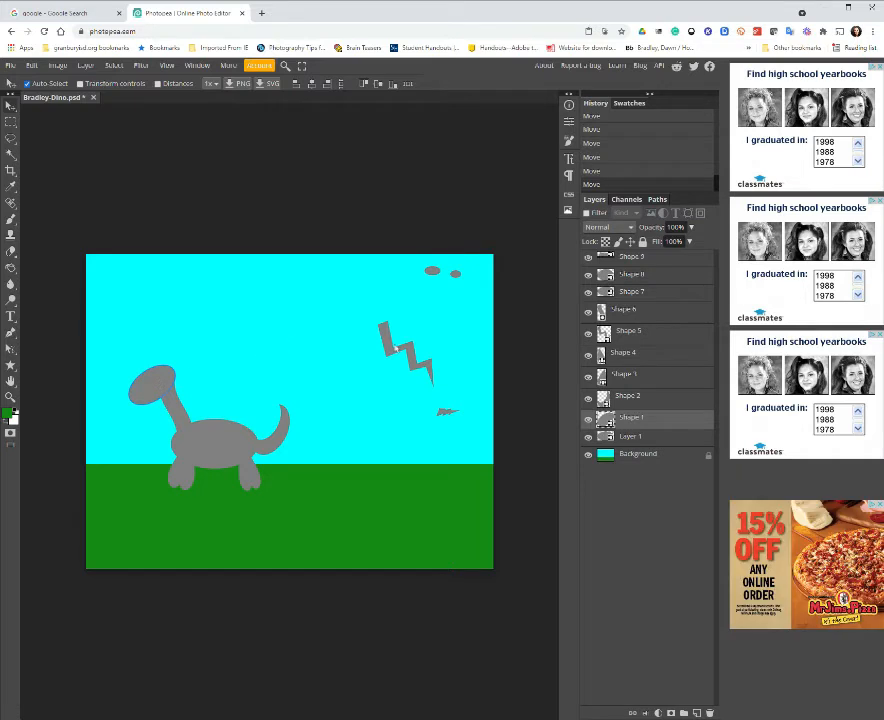
- Free-transform the large lightning bolt to about 59.63% width and 73.85% height, rotate it about 7.4° and place it along the back of the neck
drag(396, 346, 228, 392)
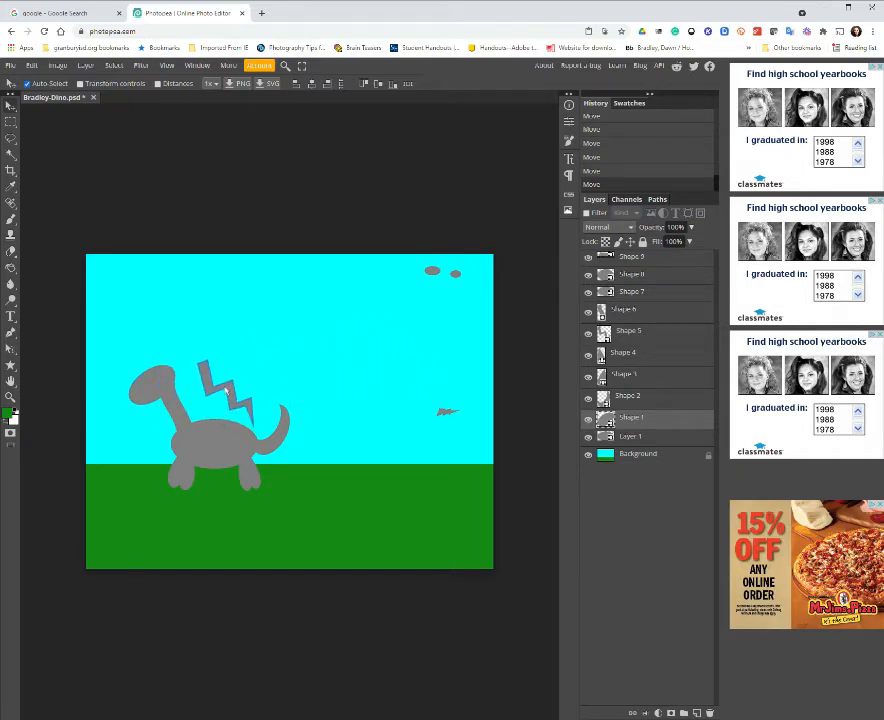
click(228, 392)
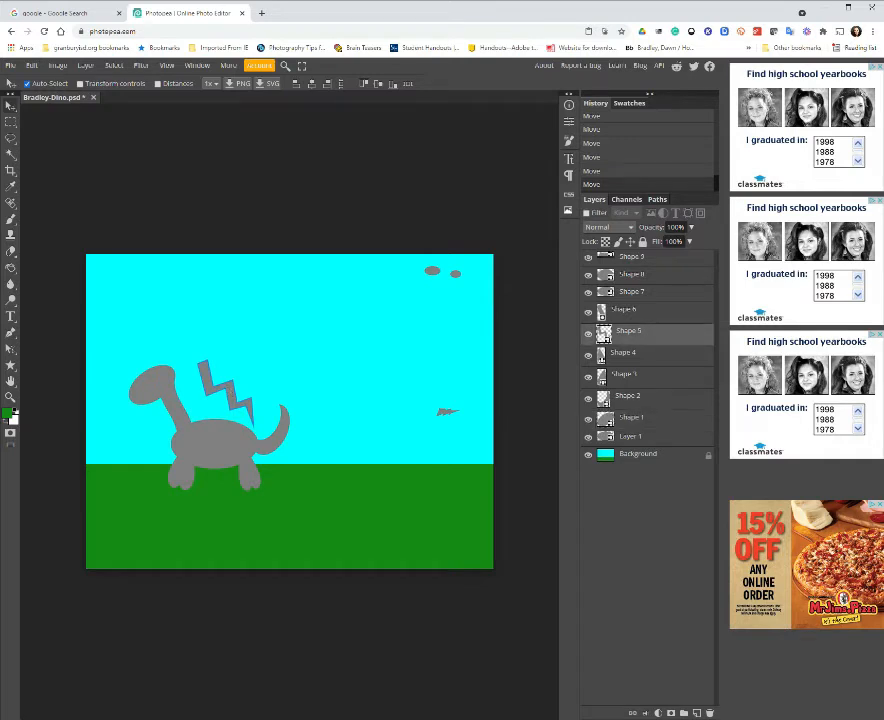
key(ctrl+t)
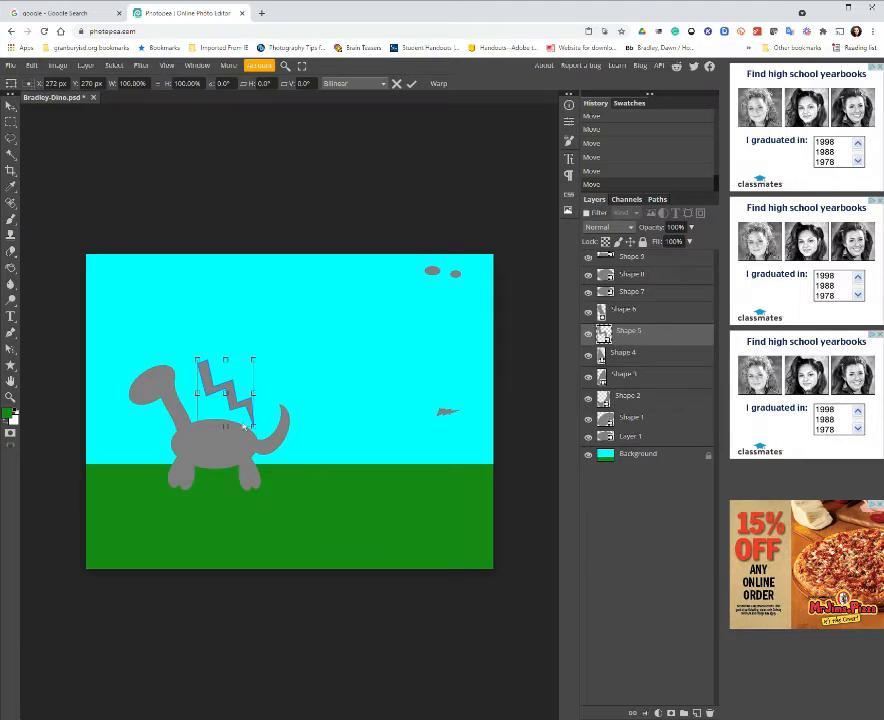
drag(255, 427, 178, 399)
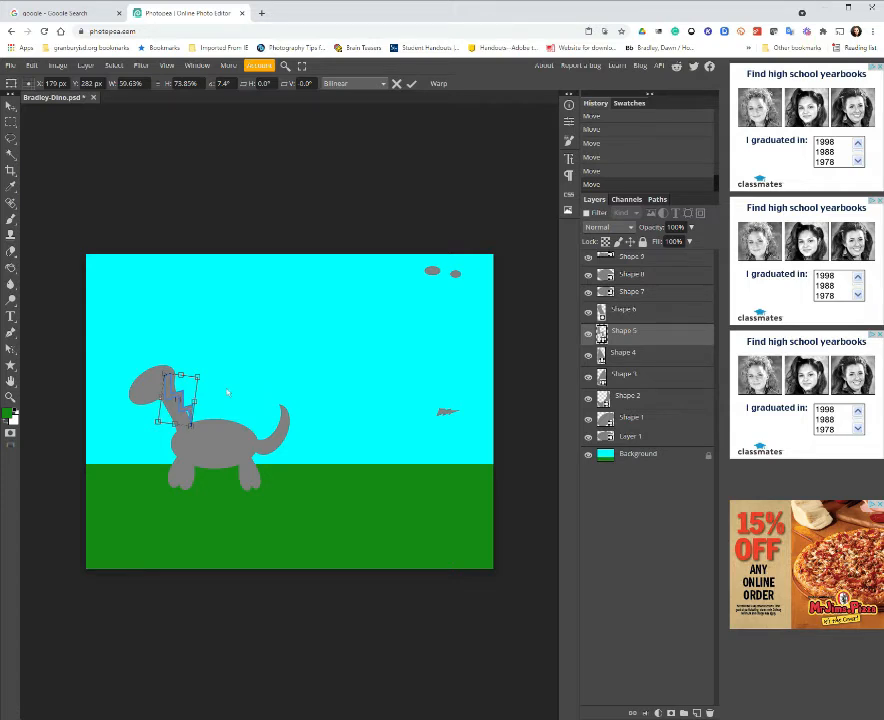
key(Return)
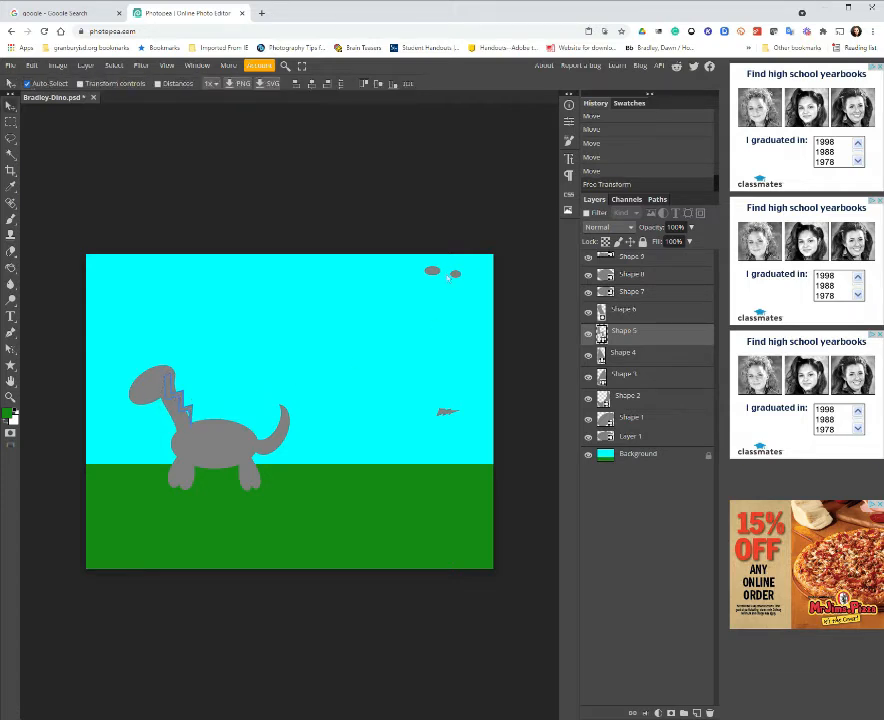
- Move the two tiny ellipses above the dinosaur's head and the small lightning bolt below and left of it
drag(440, 275, 146, 344)
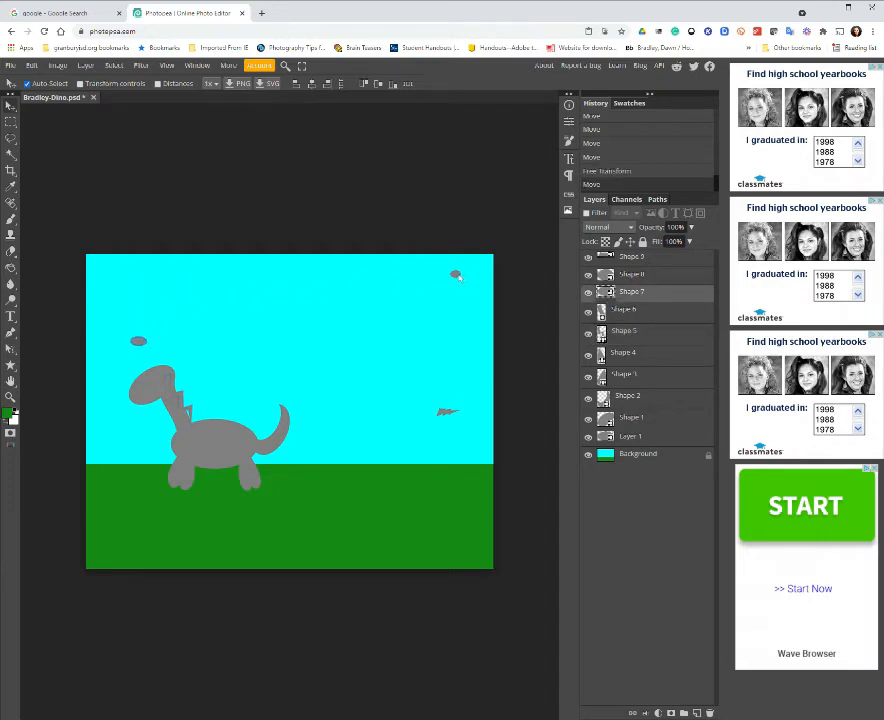
drag(456, 277, 124, 334)
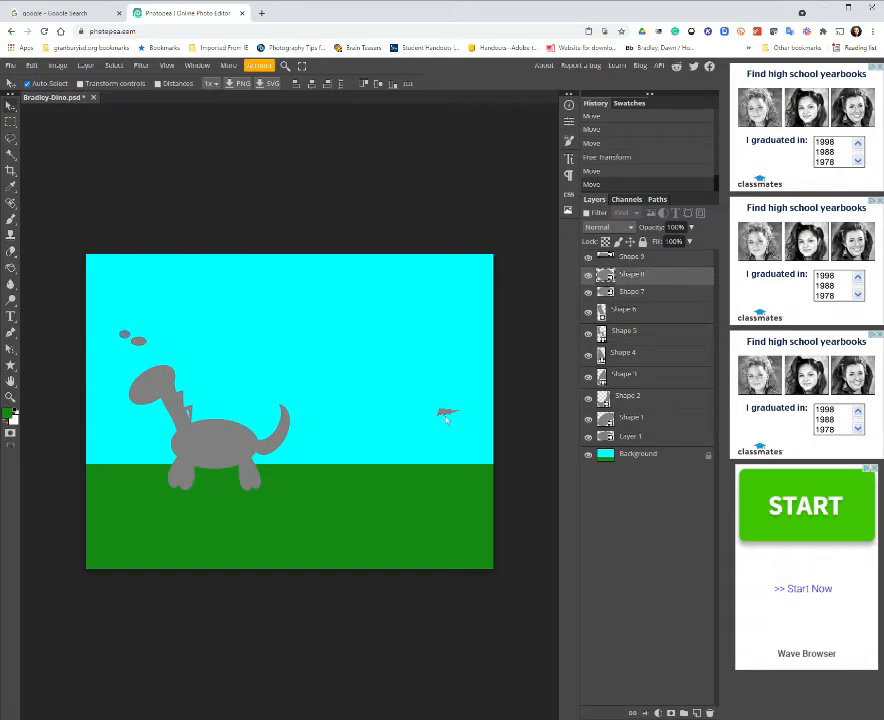
drag(450, 421, 118, 418)
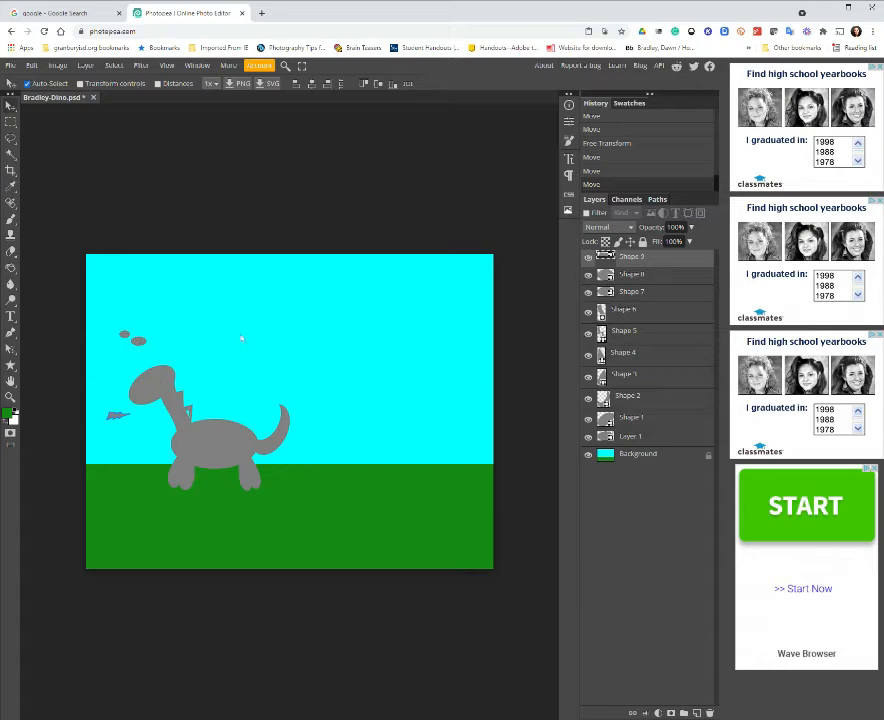
- Set the foreground colour to black and recolour the smaller tiny ellipse (Shape 8) black
click(629, 278)
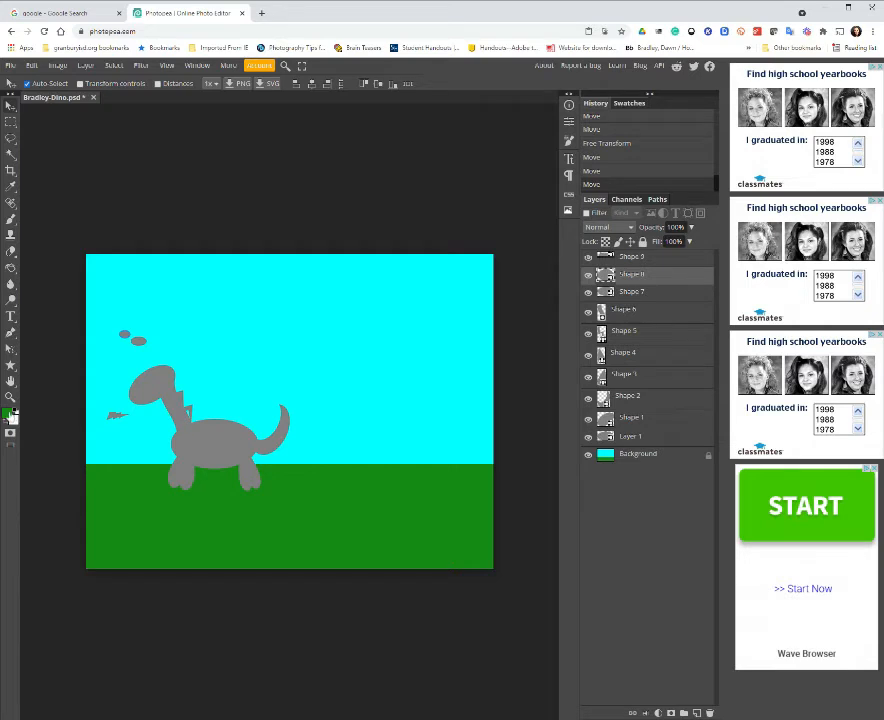
click(8, 413)
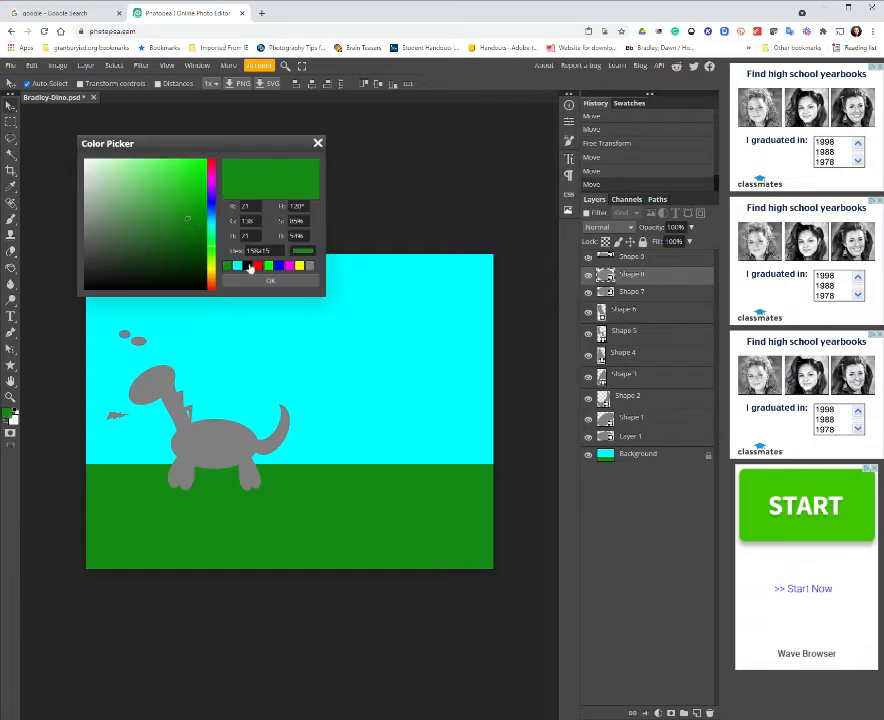
click(247, 266)
click(266, 281)
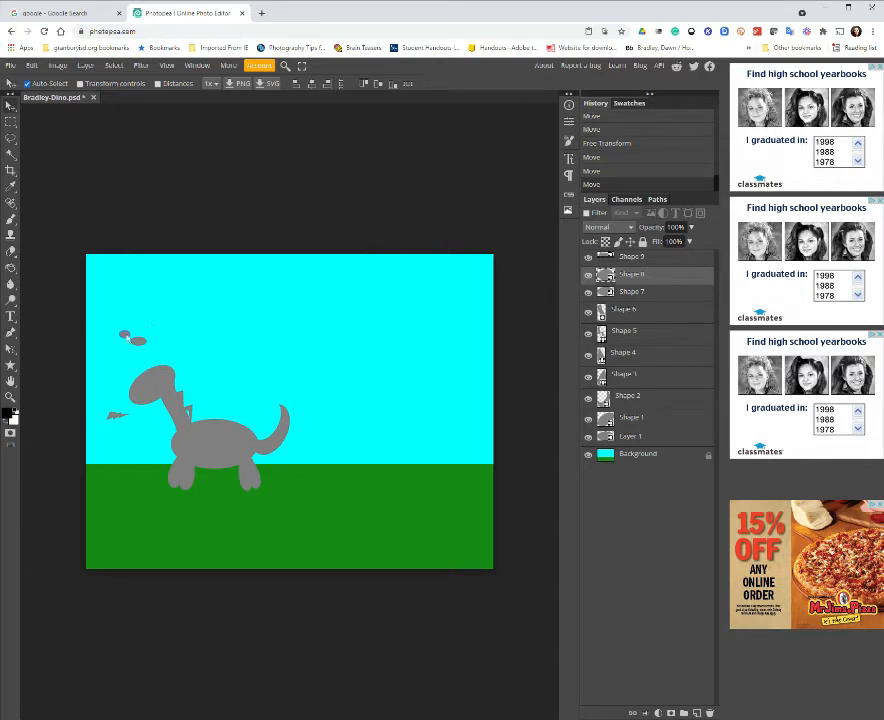
double_click(604, 274)
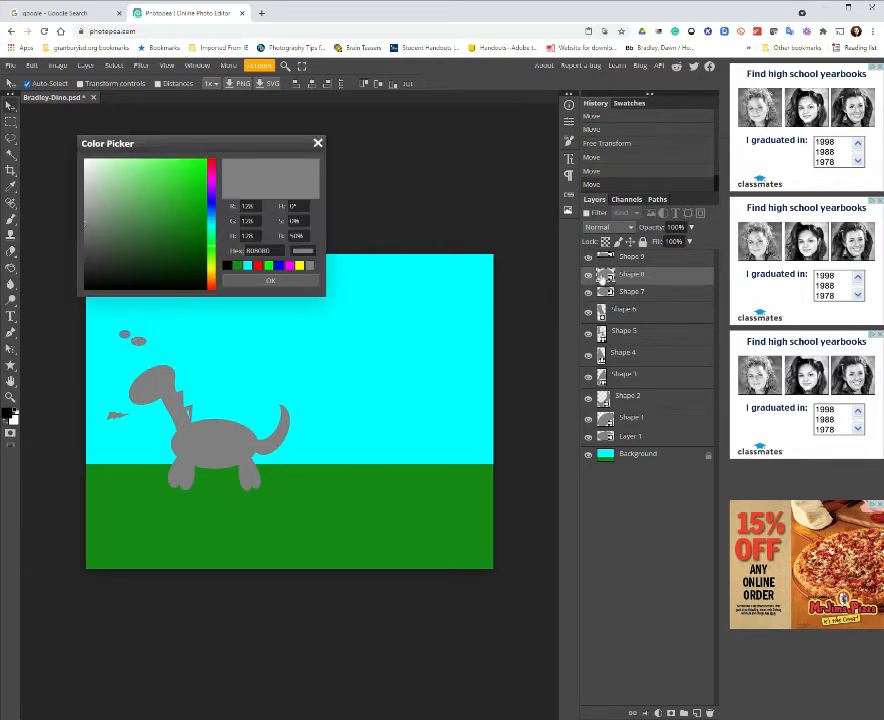
click(228, 266)
click(246, 284)
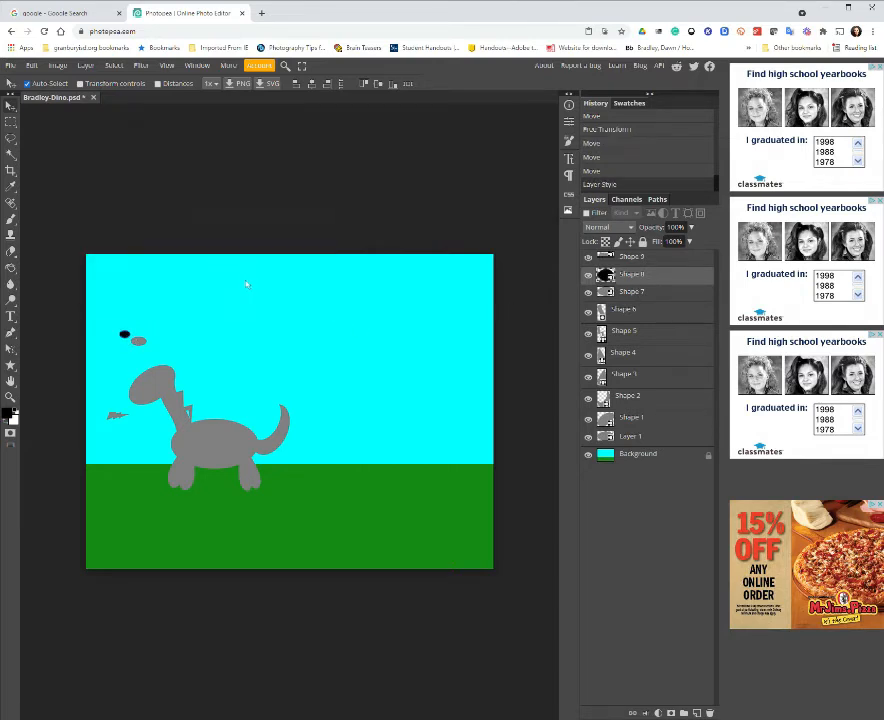
- Recolour the larger tiny ellipse (Shape 7) white (#ffffff) and place the black ellipse on it as the pupil
double_click(604, 292)
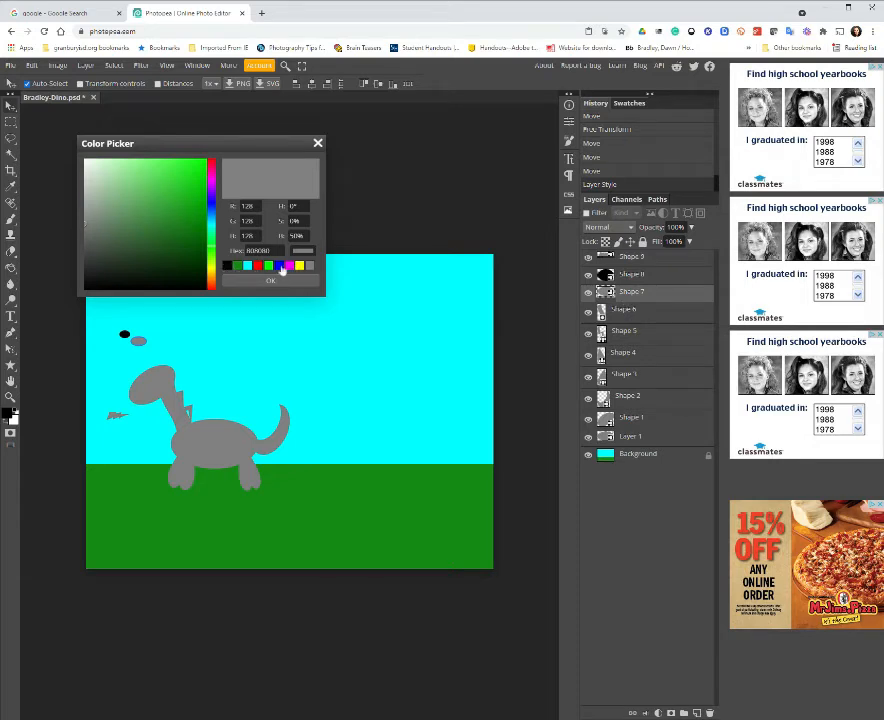
click(87, 166)
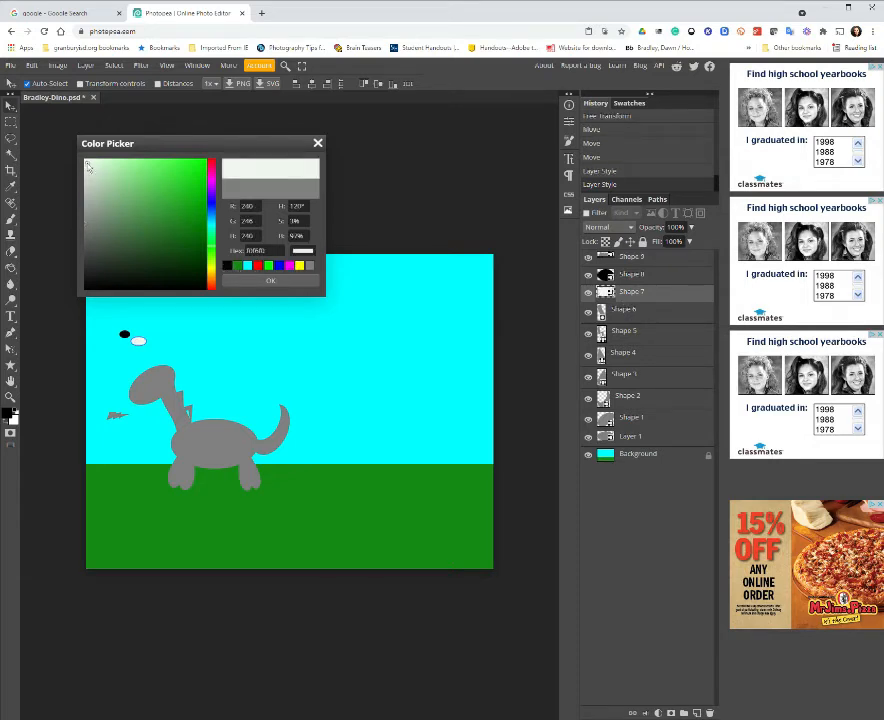
click(86, 163)
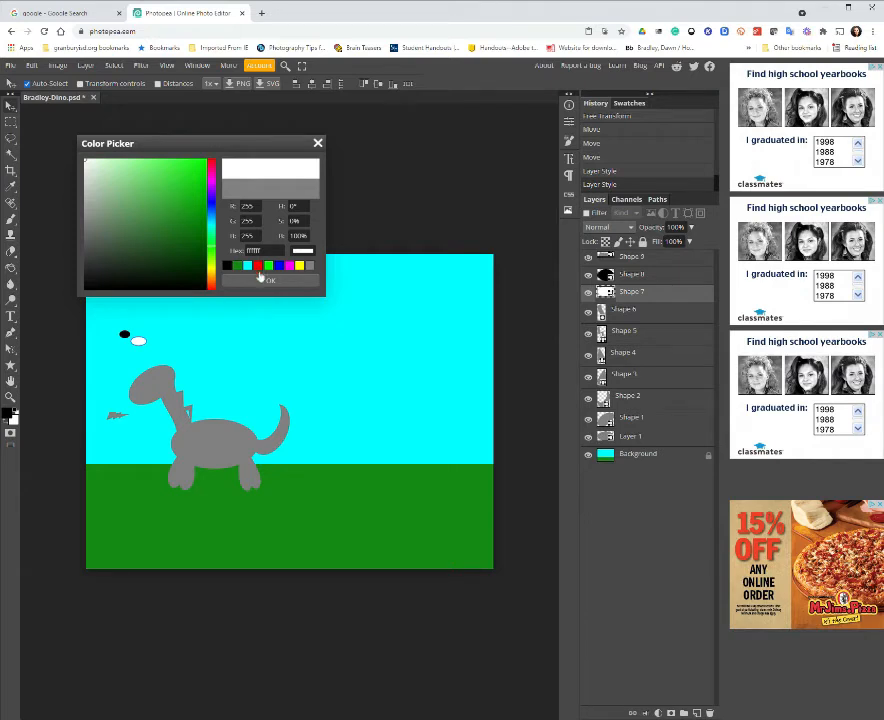
click(263, 281)
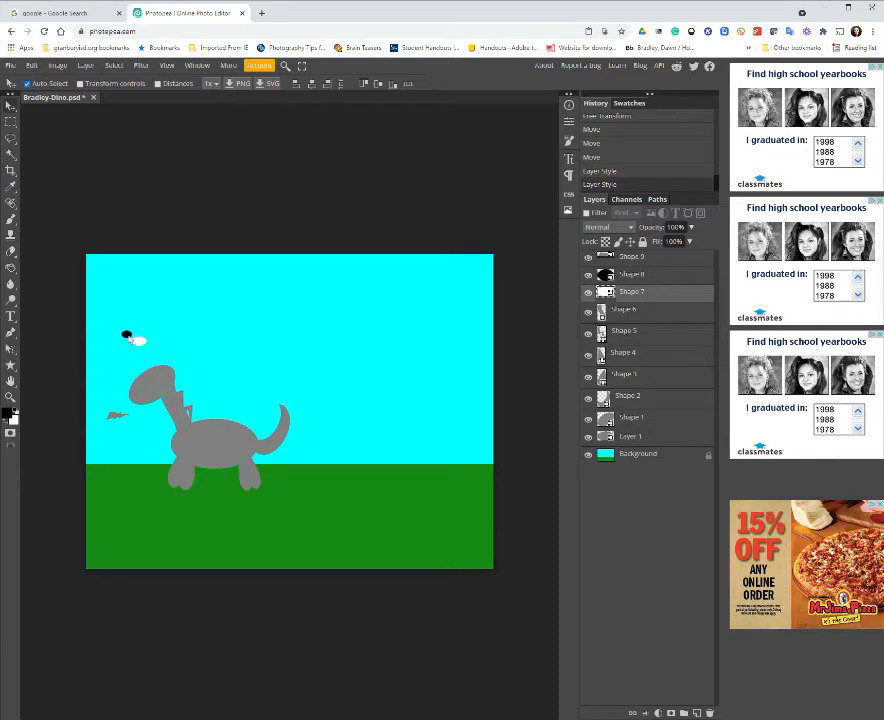
drag(124, 334, 137, 343)
click(138, 344)
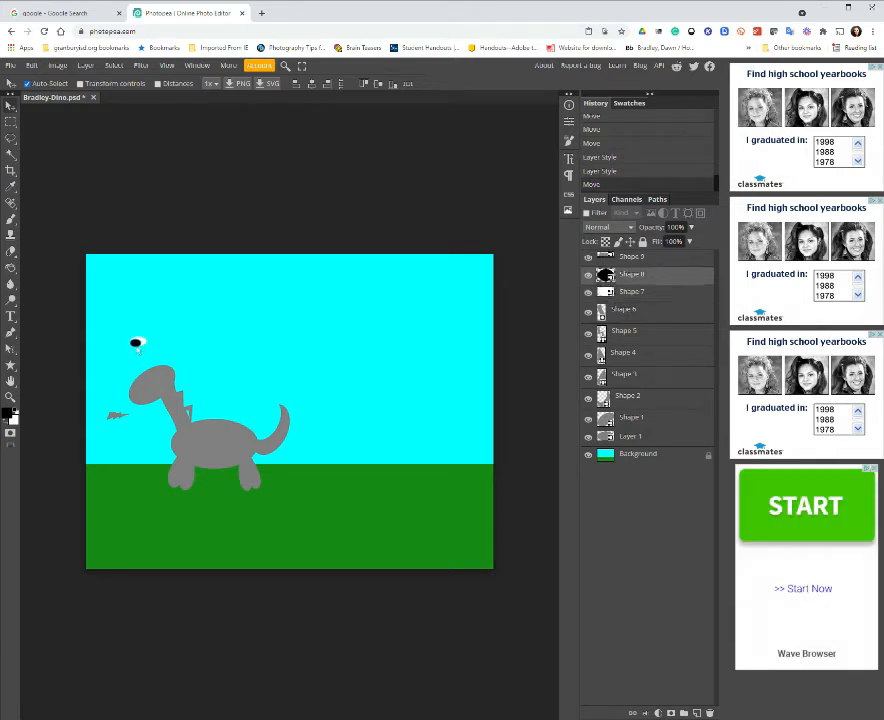
- Recolour the small lightning bolt (Shape 9) red (#ff0000)
click(117, 417)
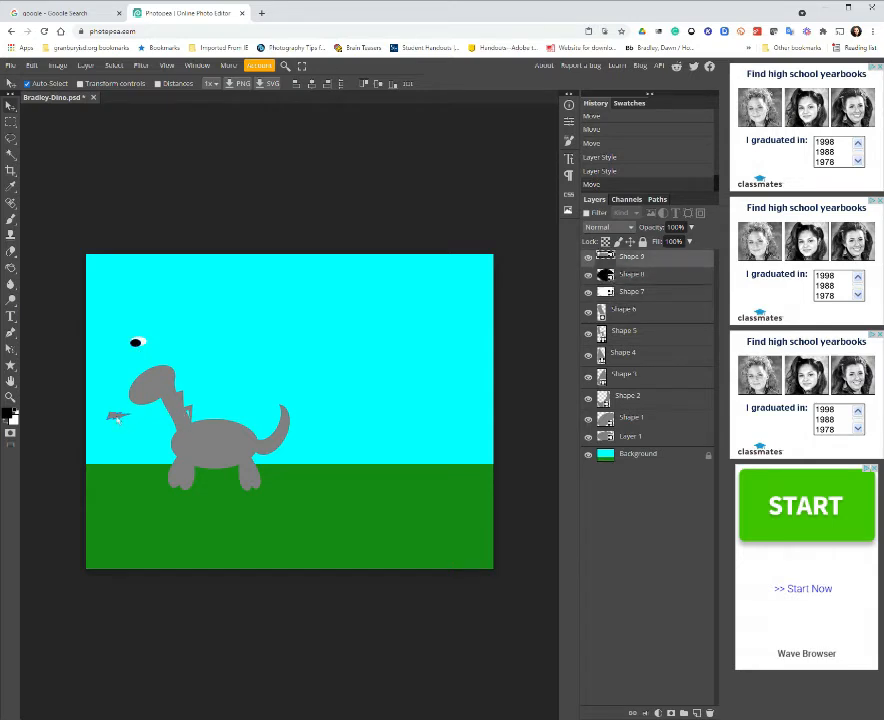
double_click(609, 260)
click(259, 267)
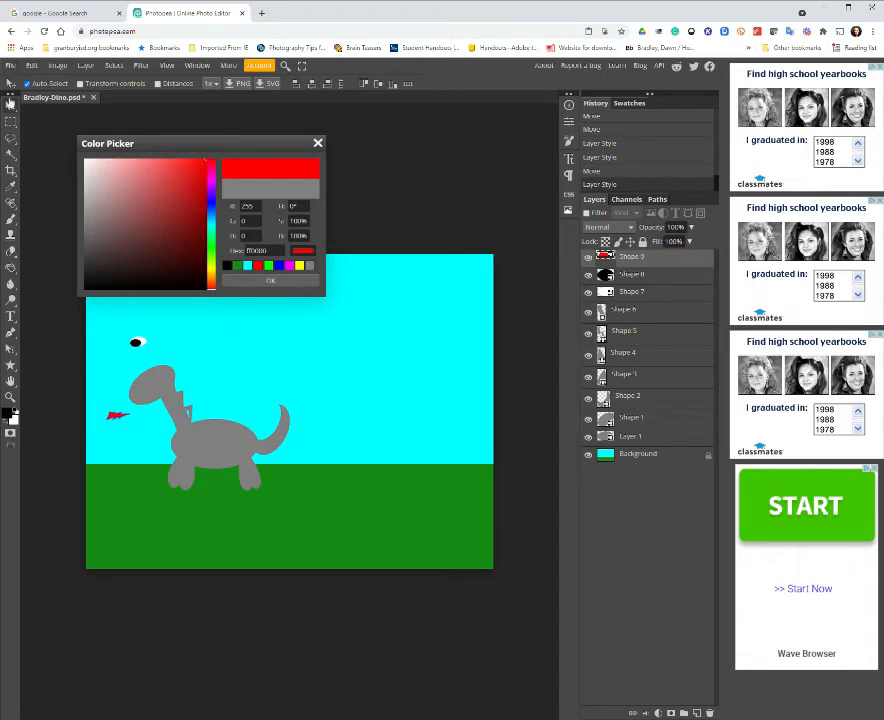
drag(129, 416, 132, 387)
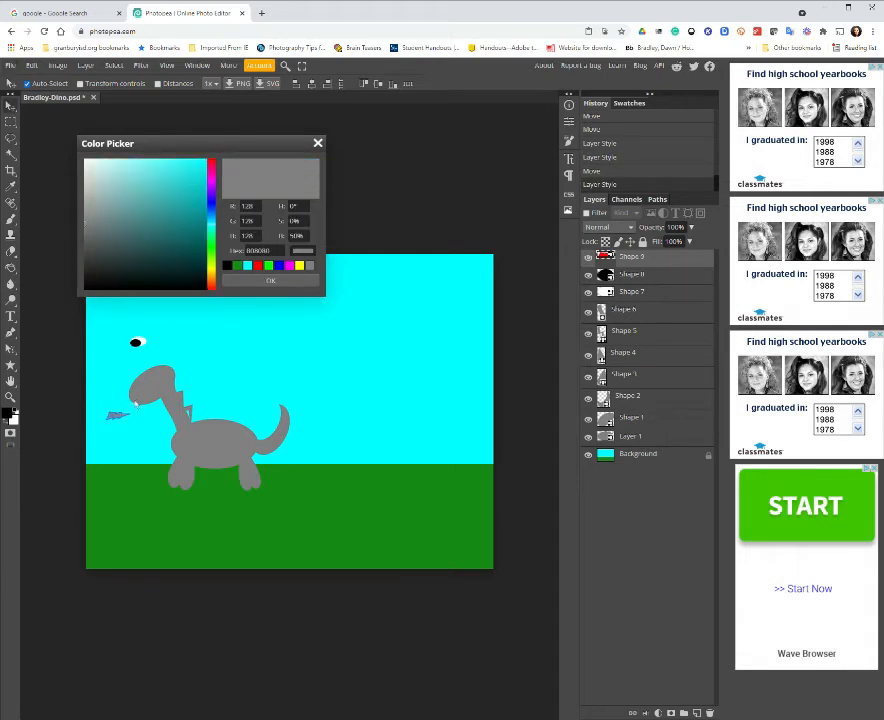
click(258, 265)
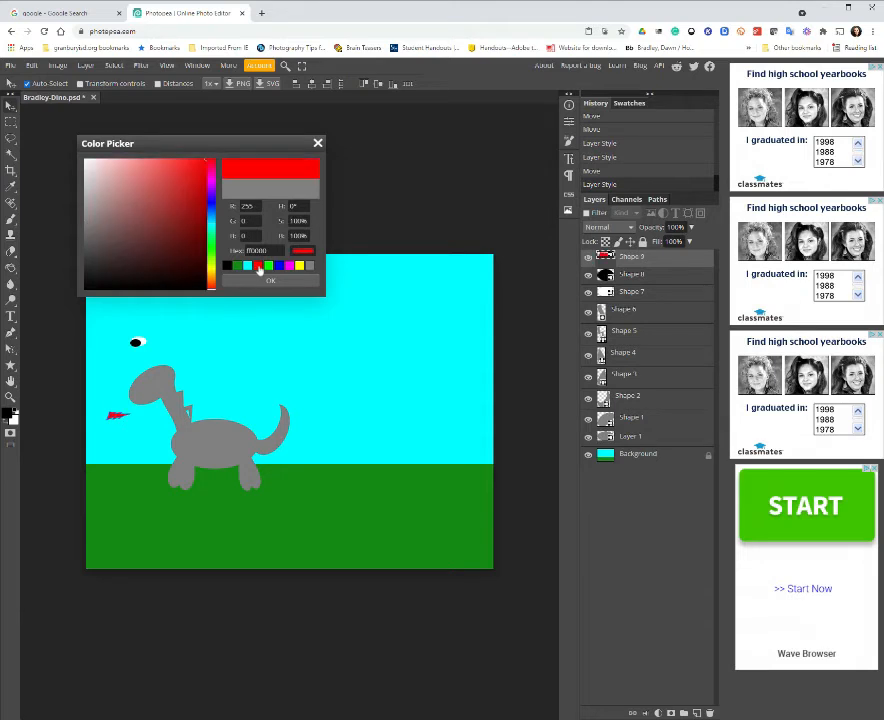
click(268, 281)
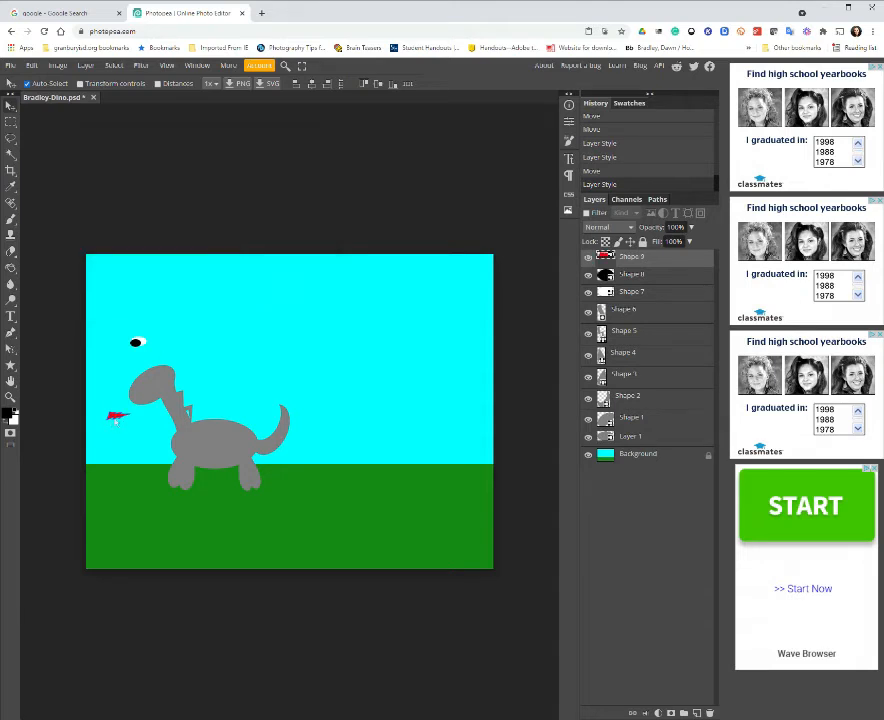
- Place the red bolt on the lower part of the head as the mouth and the two eye ellipses above it
drag(116, 421, 142, 403)
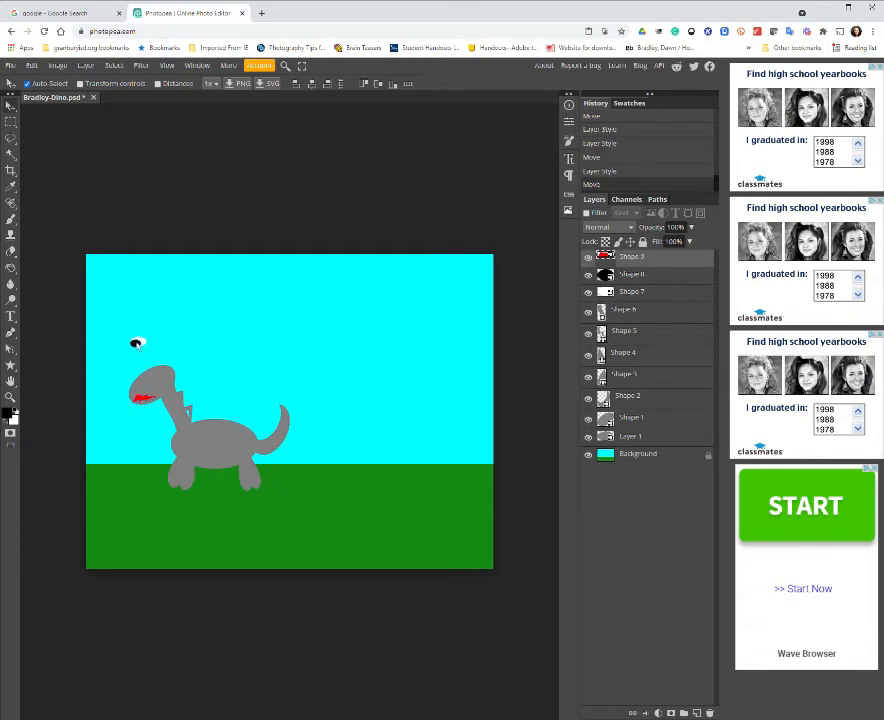
drag(137, 343, 151, 378)
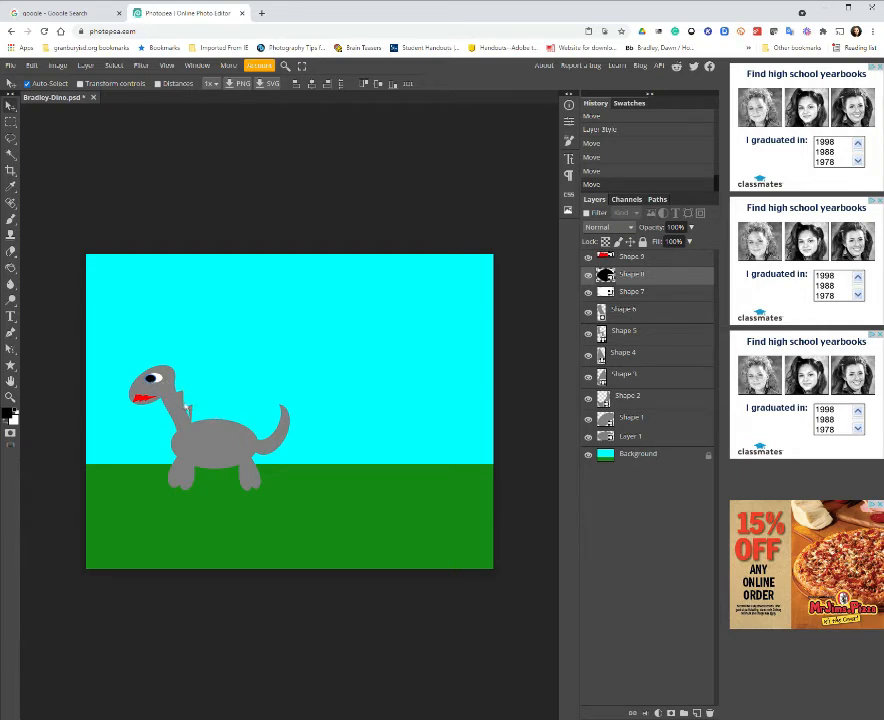
- Move the zigzag bolt off the neck and draw a solid lightning bolt custom shape beside it above the tail
drag(183, 405, 240, 381)
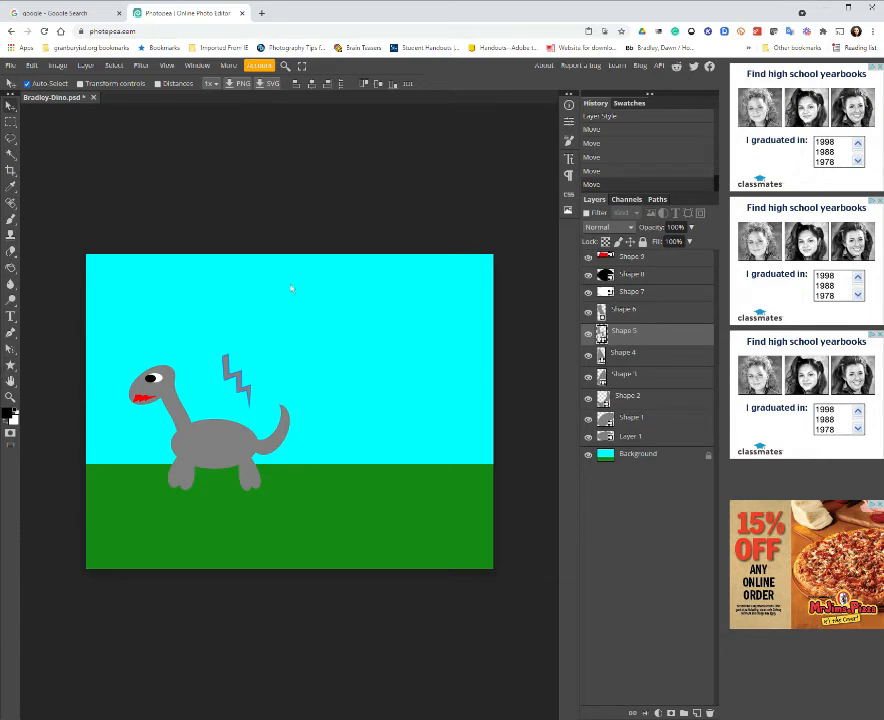
click(14, 367)
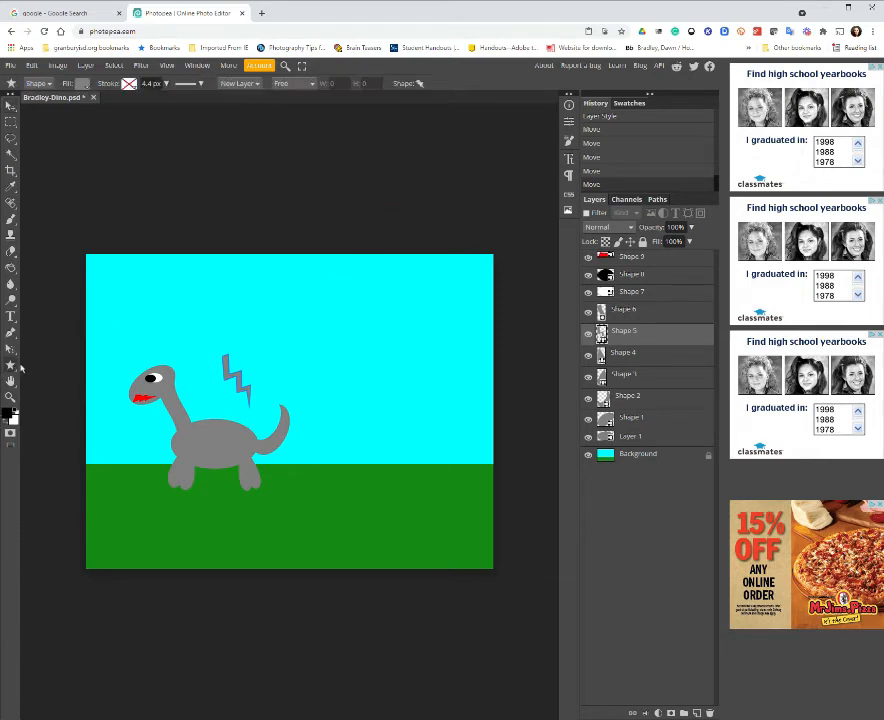
click(419, 84)
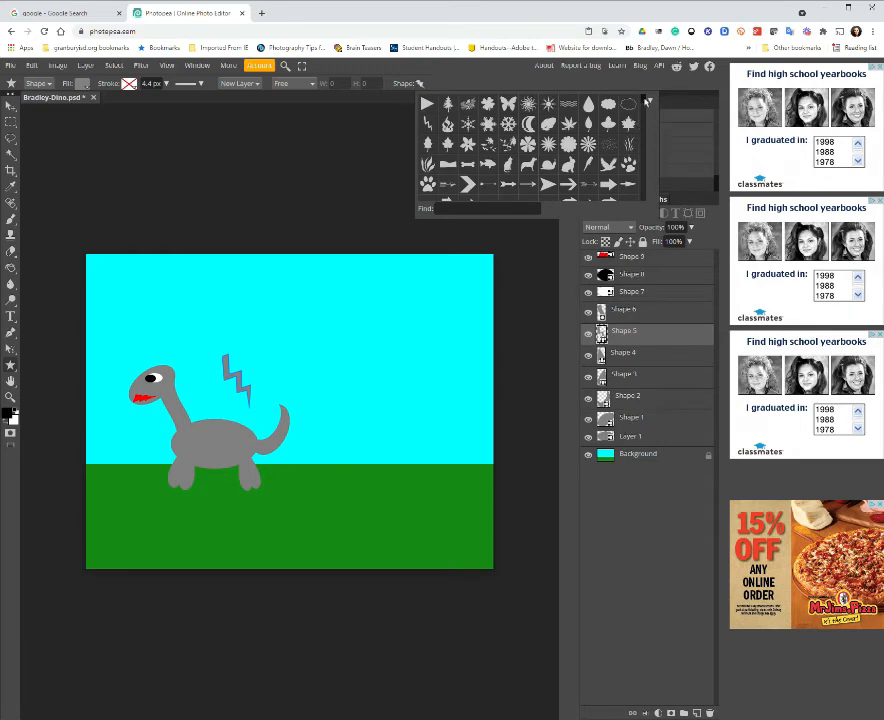
drag(643, 101, 645, 203)
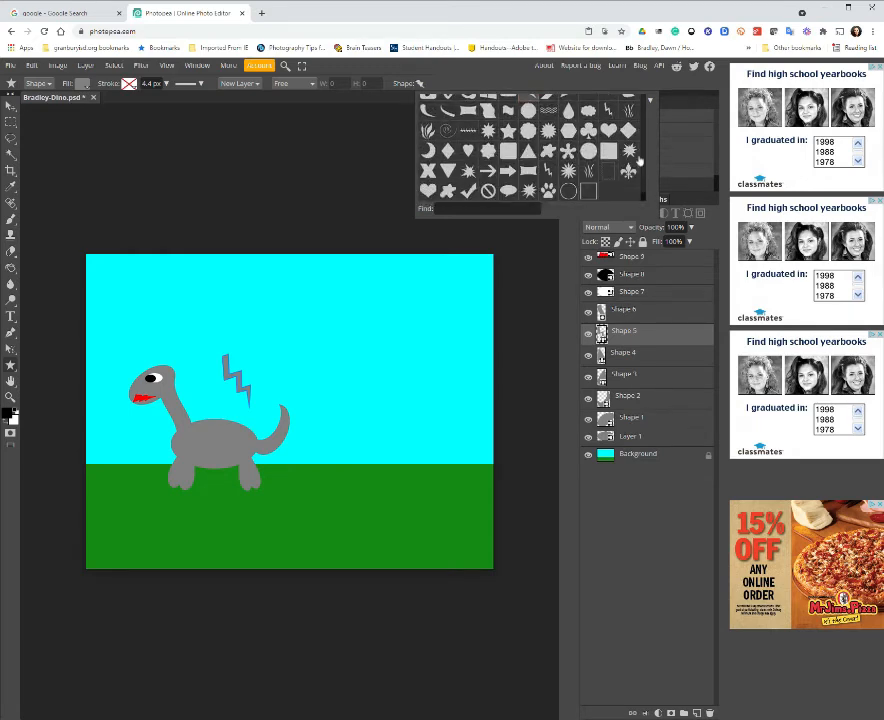
scroll(542, 150, up, 2)
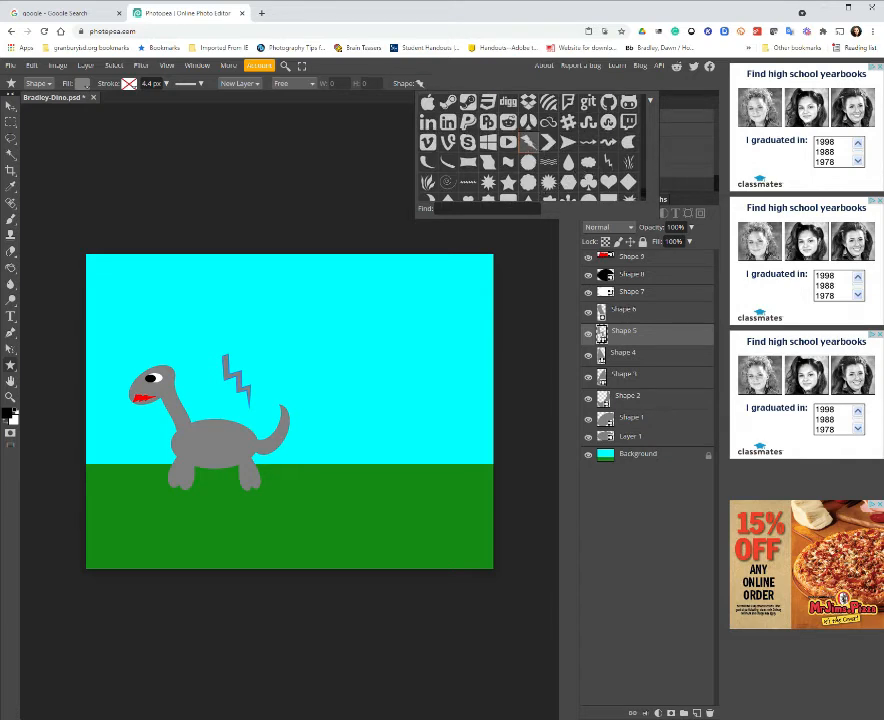
drag(256, 331, 317, 392)
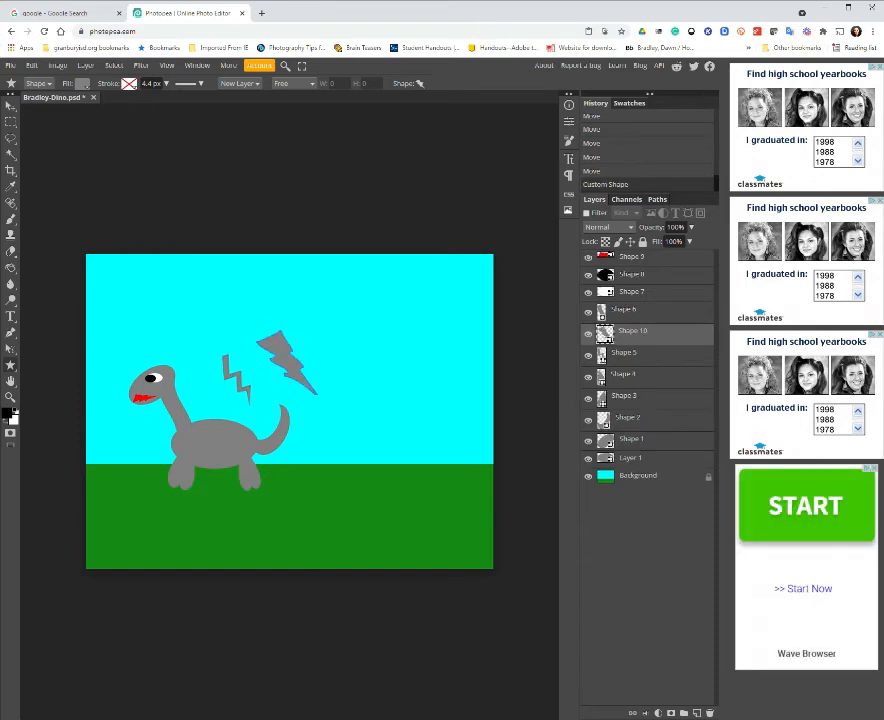
- Free-transform the new lightning bolt: flip it horizontally, rotate it to about 105.7° and place it along the back of the neck
key(ctrl+t)
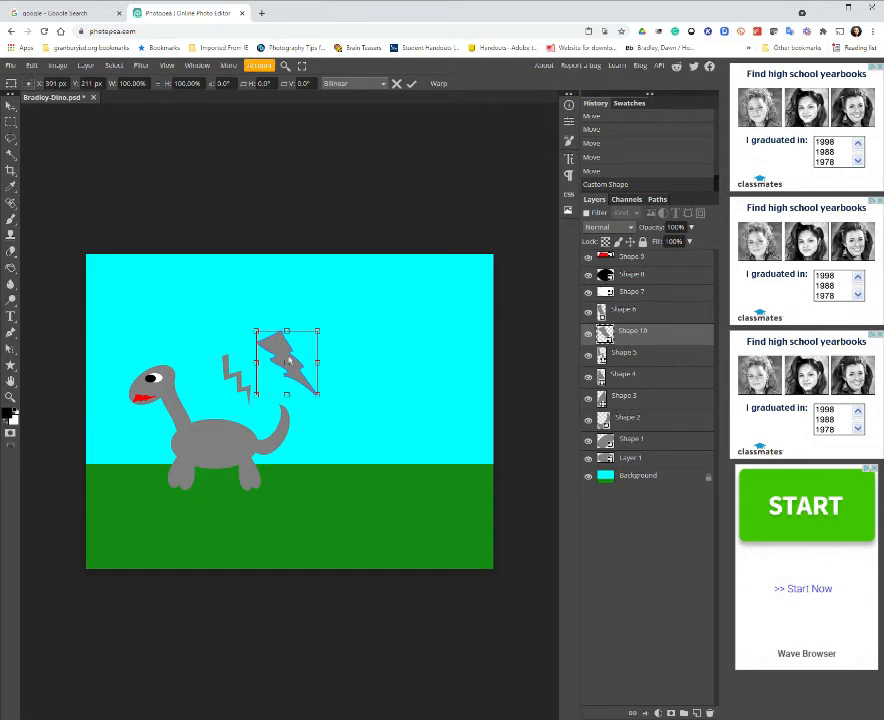
right_click(288, 362)
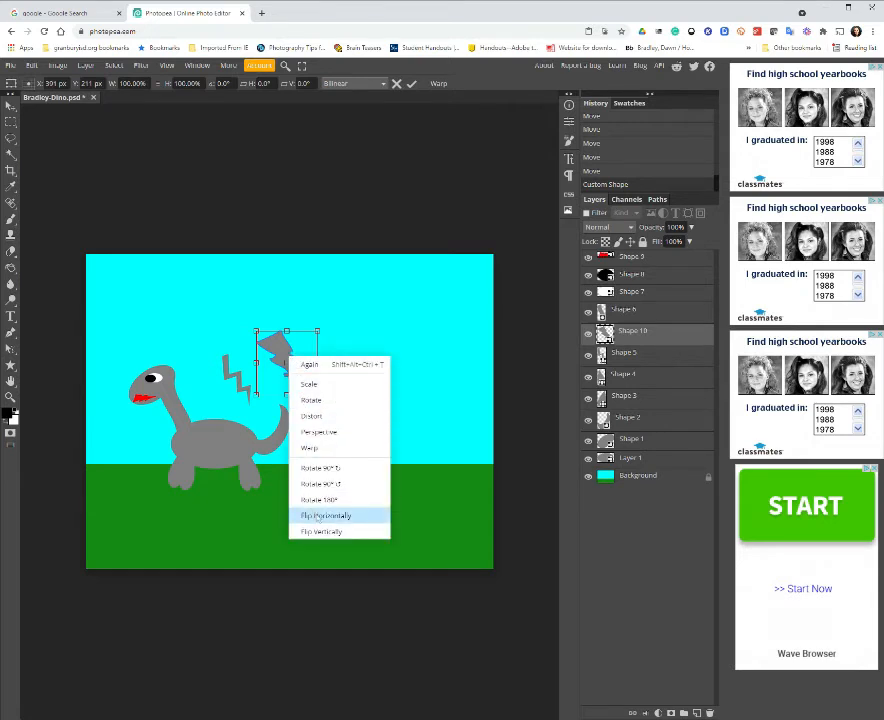
click(317, 518)
drag(318, 338, 210, 312)
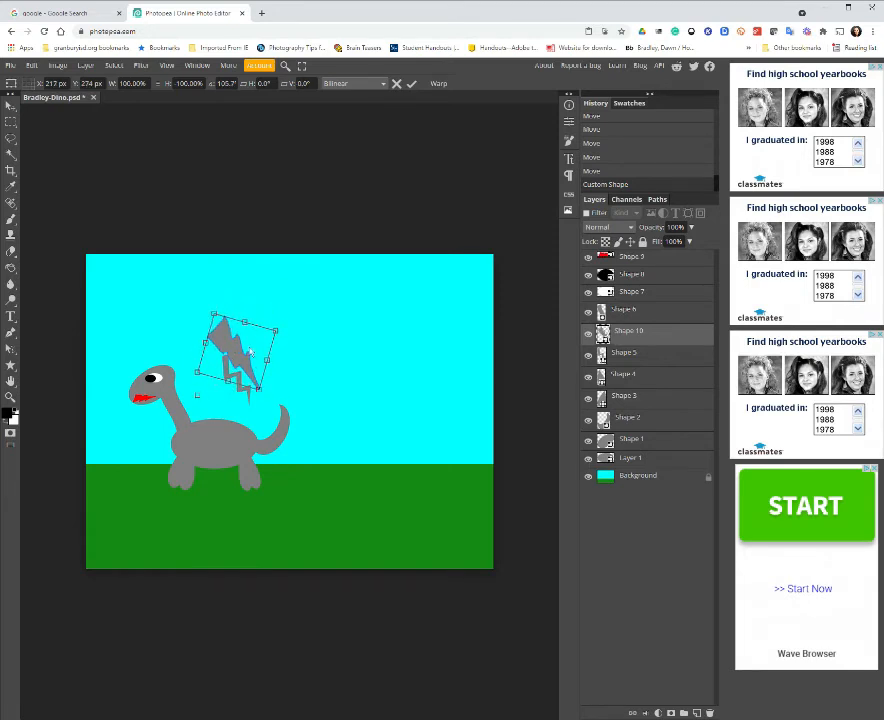
drag(246, 356, 206, 415)
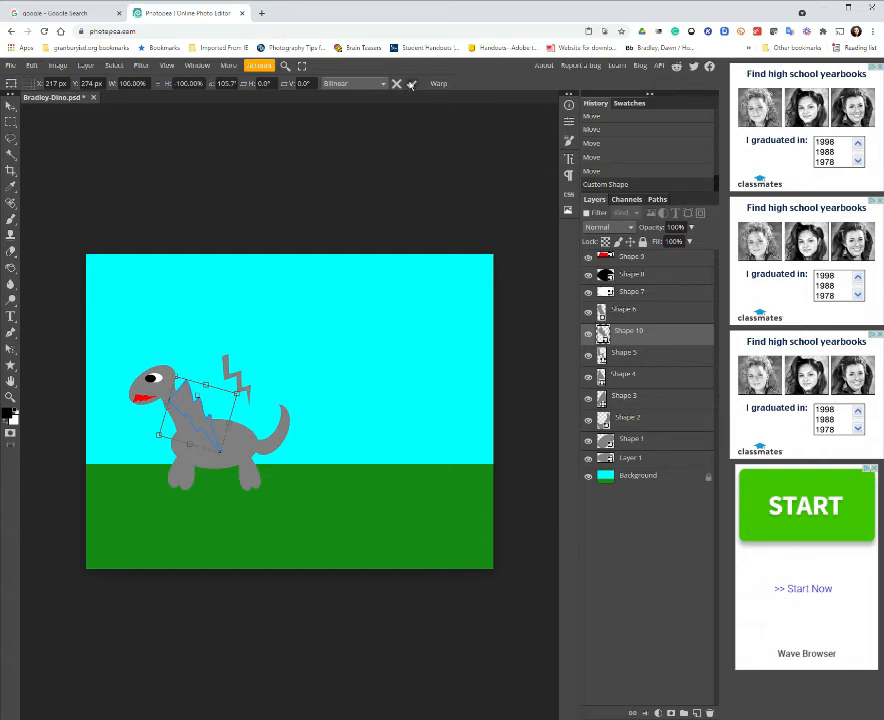
click(410, 83)
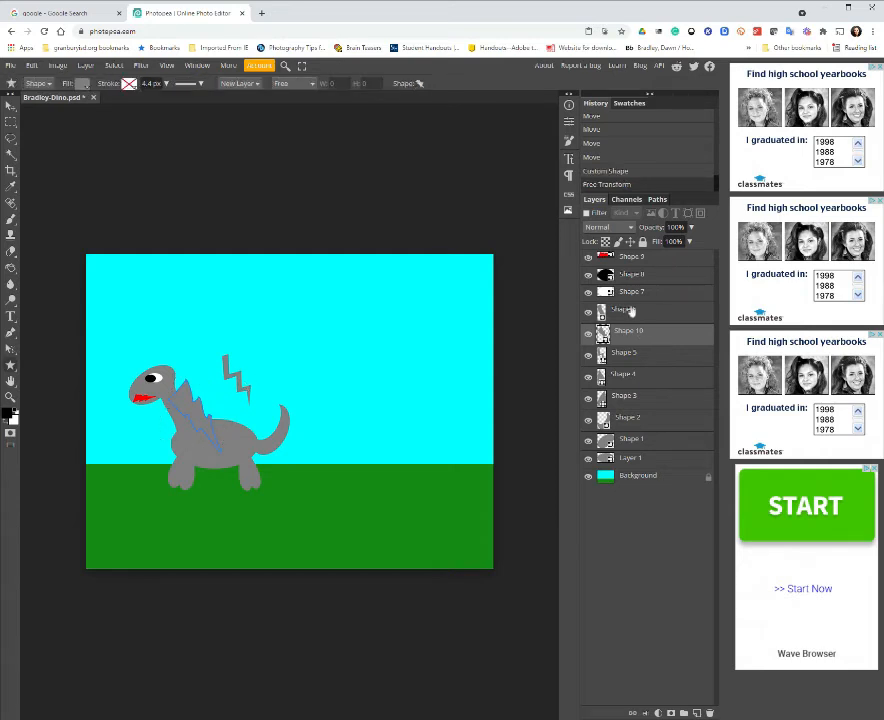
- Delete the old zigzag bolt (Shape 5) and nudge the new bolt closer to the neck
click(622, 354)
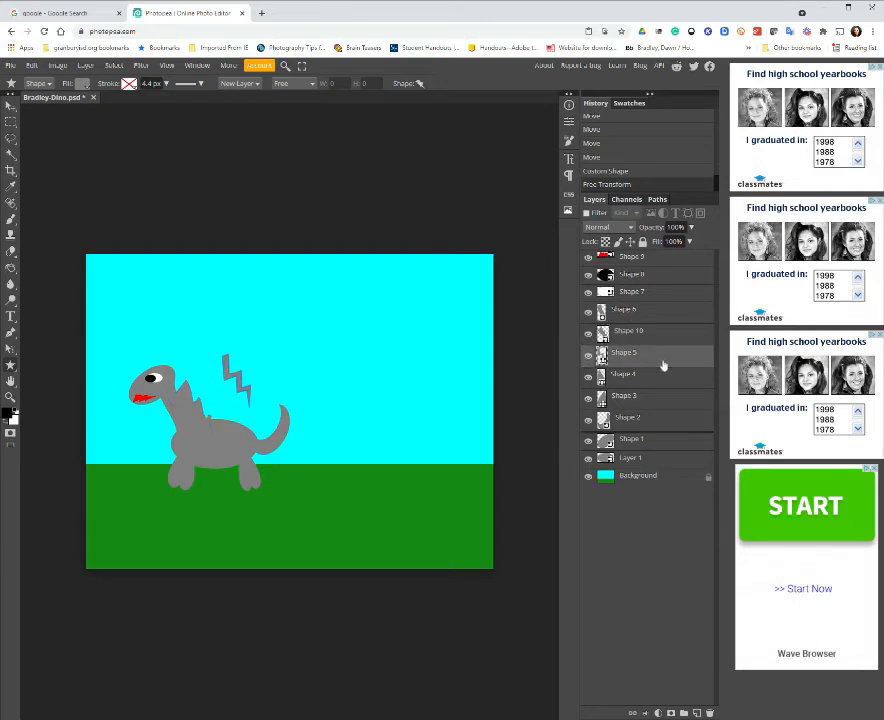
key(Delete)
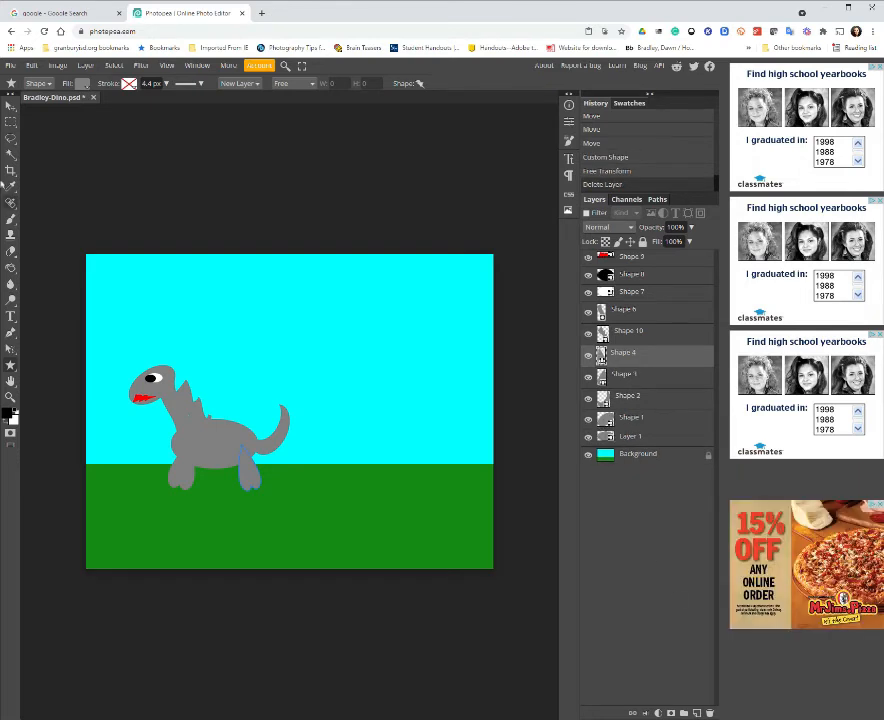
click(10, 106)
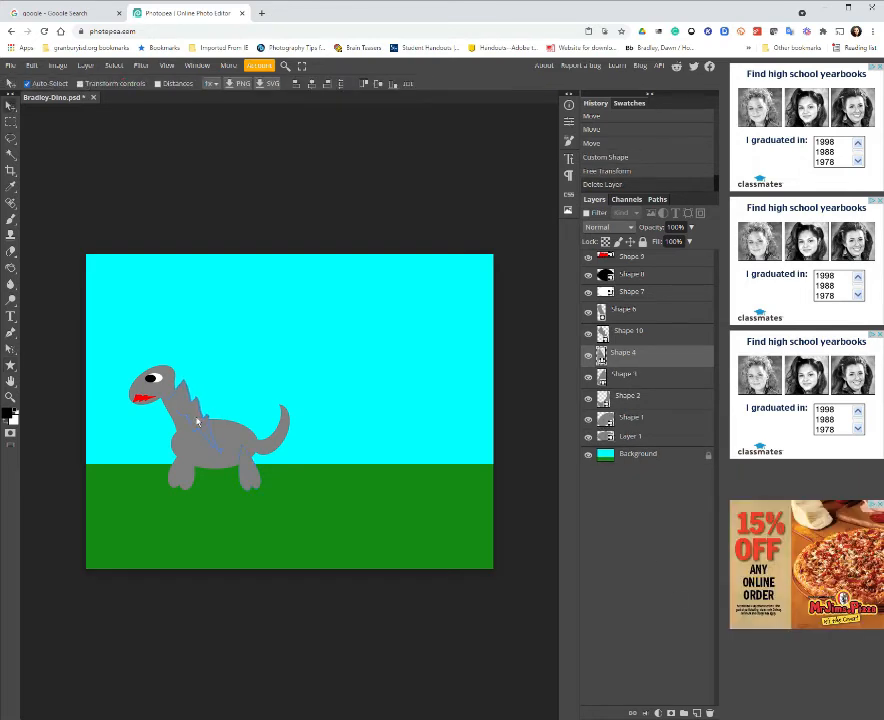
drag(248, 475, 198, 423)
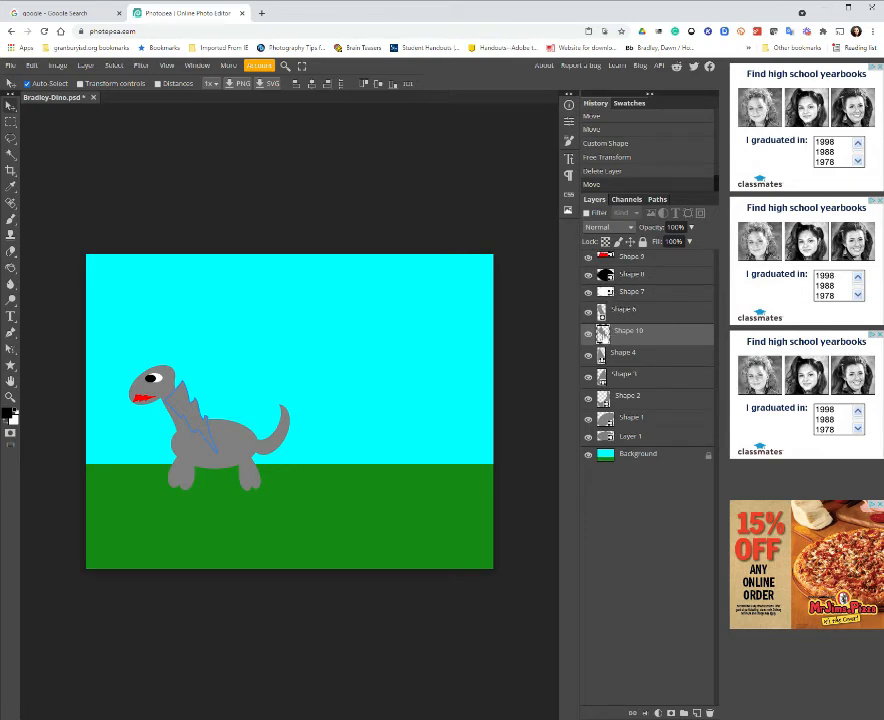
- Recolour the lightning bolt on the neck (Shape 10) magenta (#ff00ff)
double_click(606, 337)
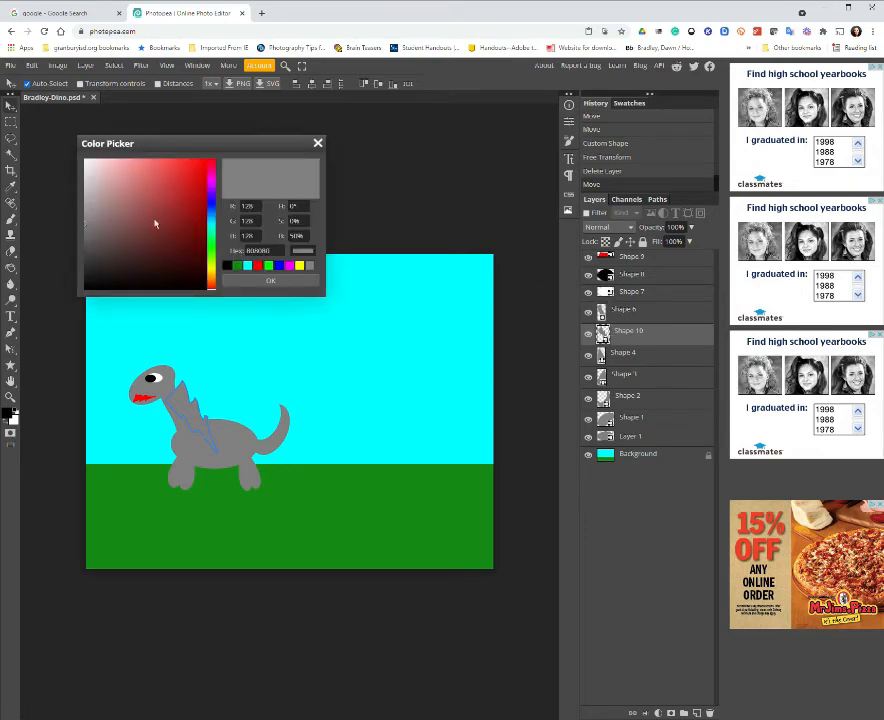
click(289, 266)
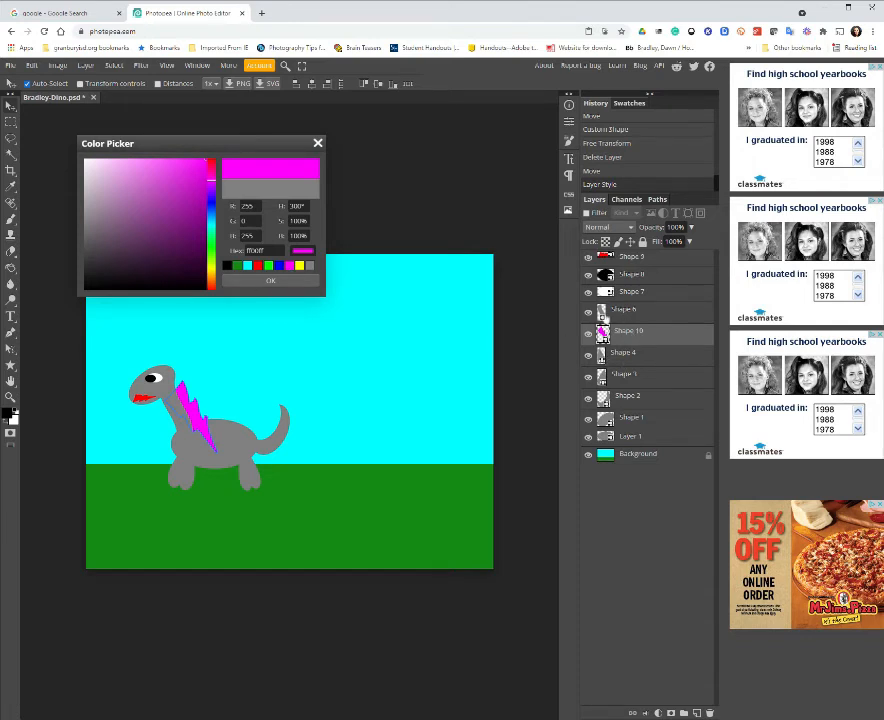
click(602, 311)
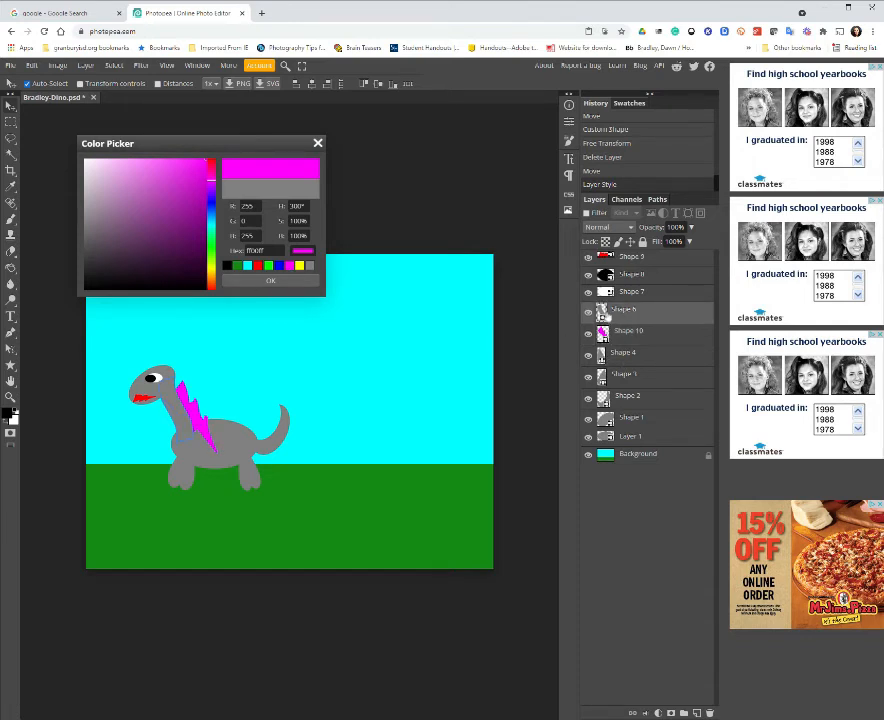
click(271, 281)
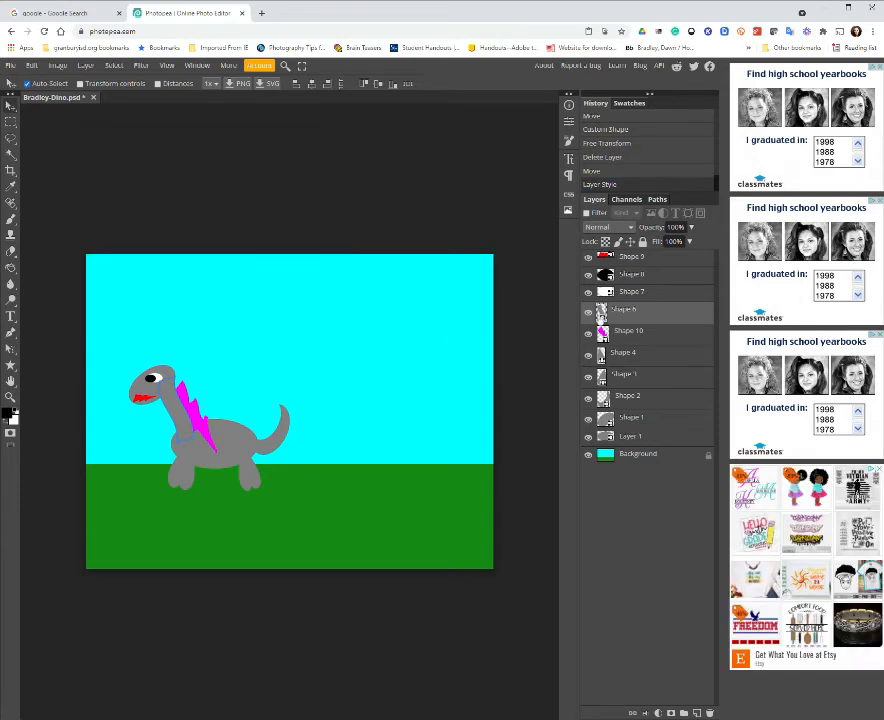
- Recolour the neck (Shape 6) yellow (#ffff00)
double_click(602, 313)
click(300, 265)
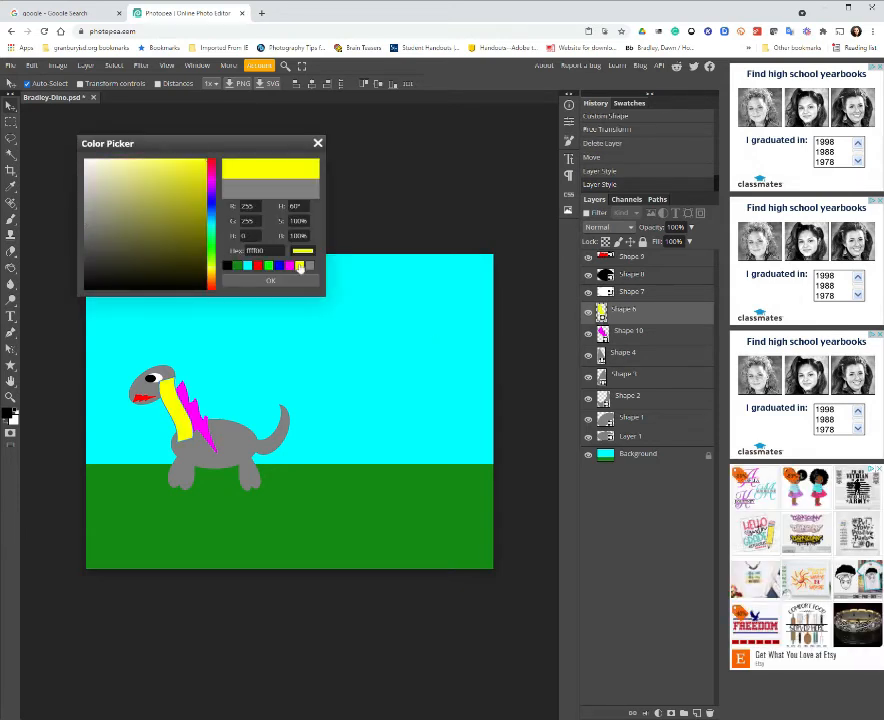
click(649, 437)
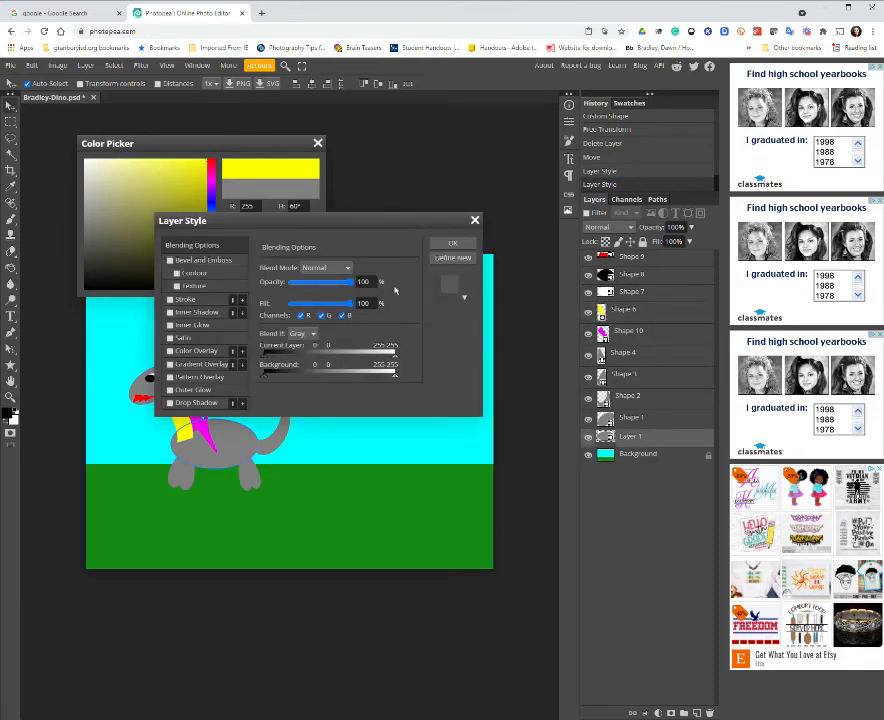
click(452, 243)
click(270, 283)
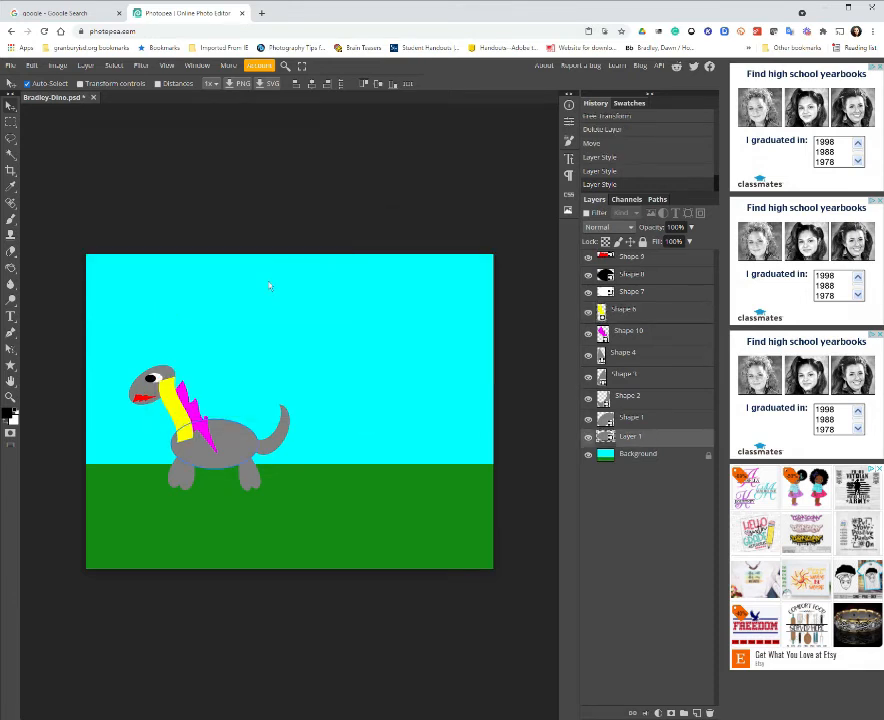
- Recolour the dinosaur's oval body (Layer 1) blue (#0000ff)
double_click(601, 438)
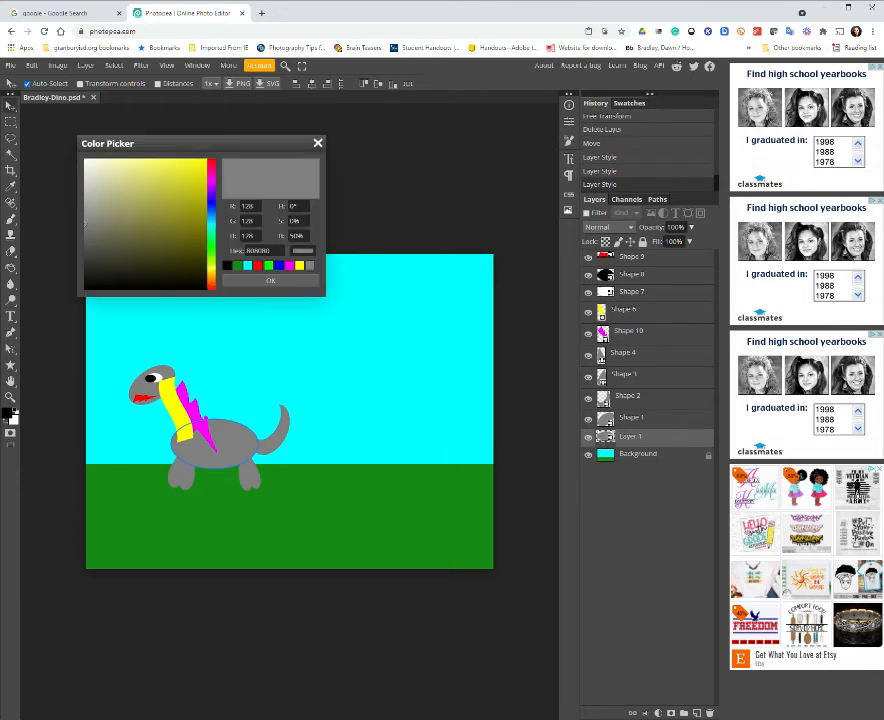
click(279, 266)
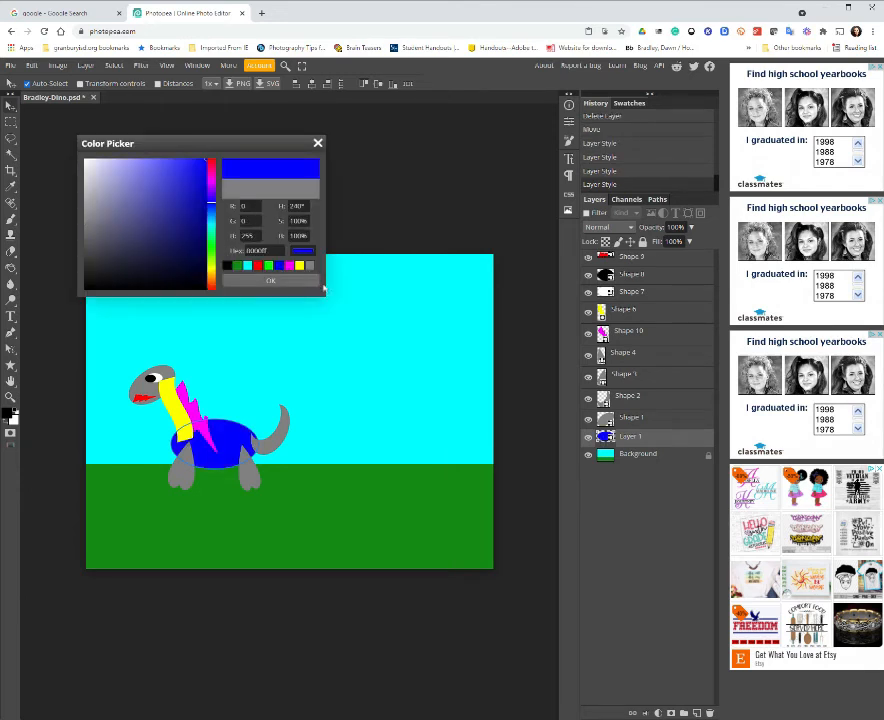
click(616, 354)
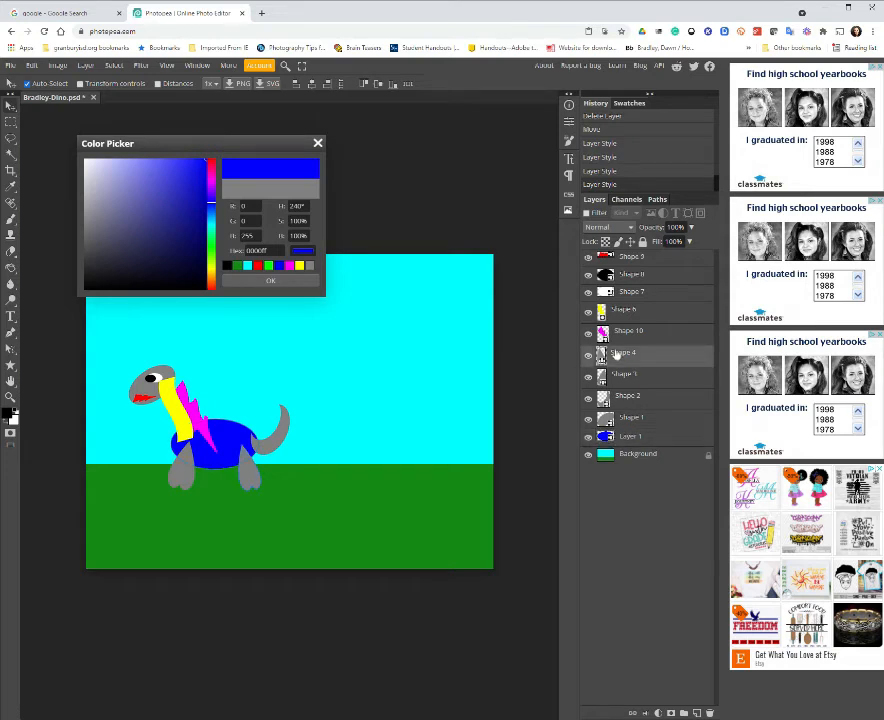
click(245, 282)
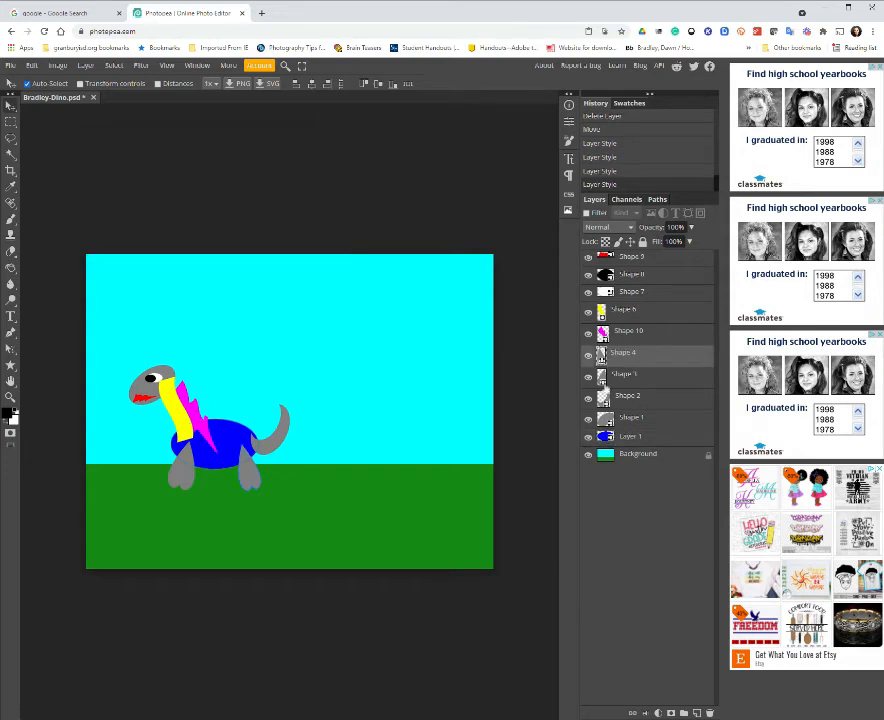
- Try to recolour the rear leg (Shape 4) bright green (#00ff00)
double_click(603, 362)
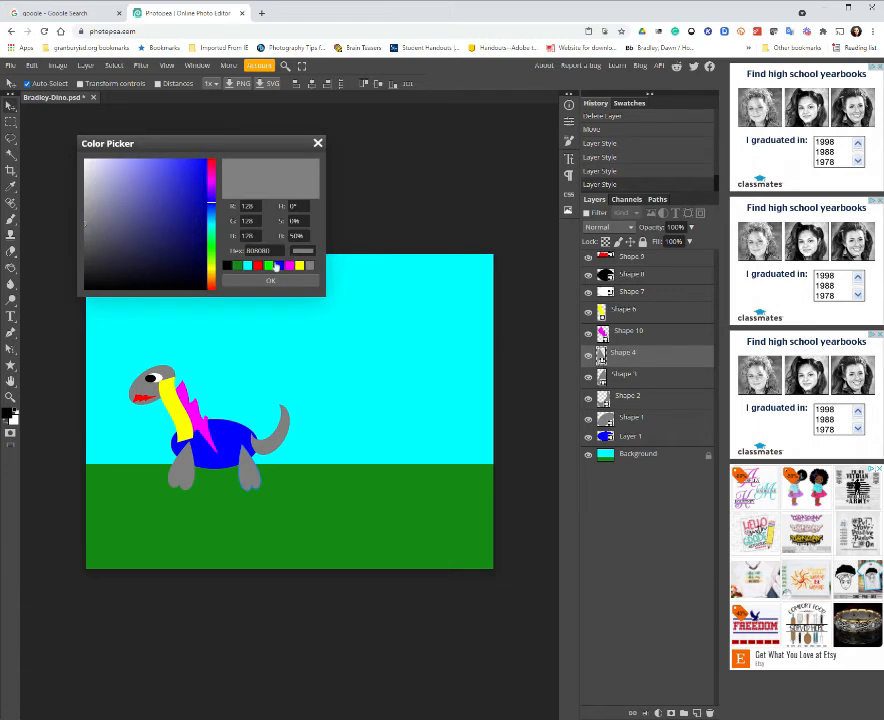
click(268, 265)
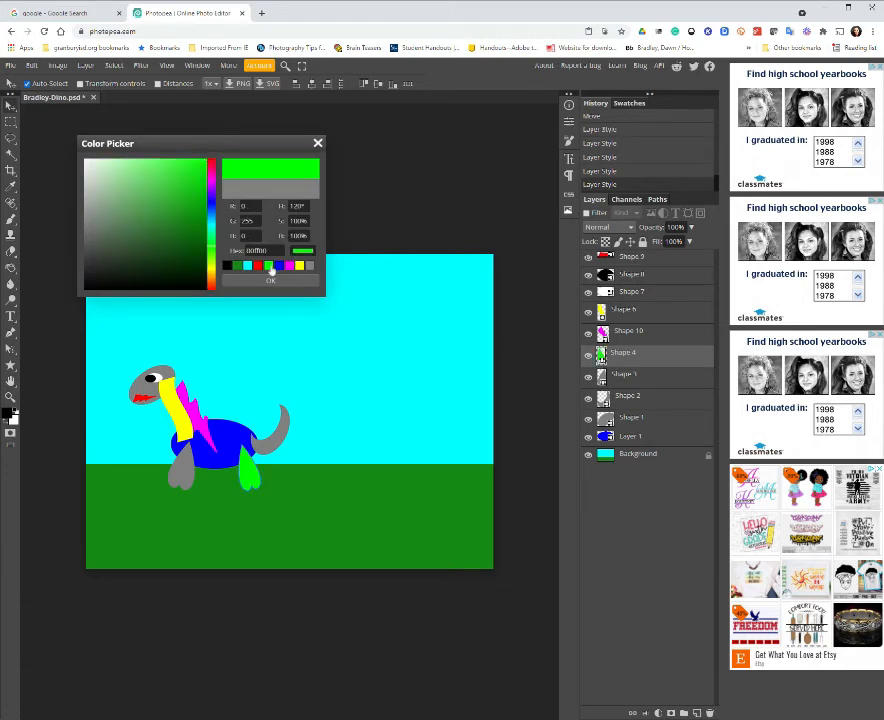
click(614, 380)
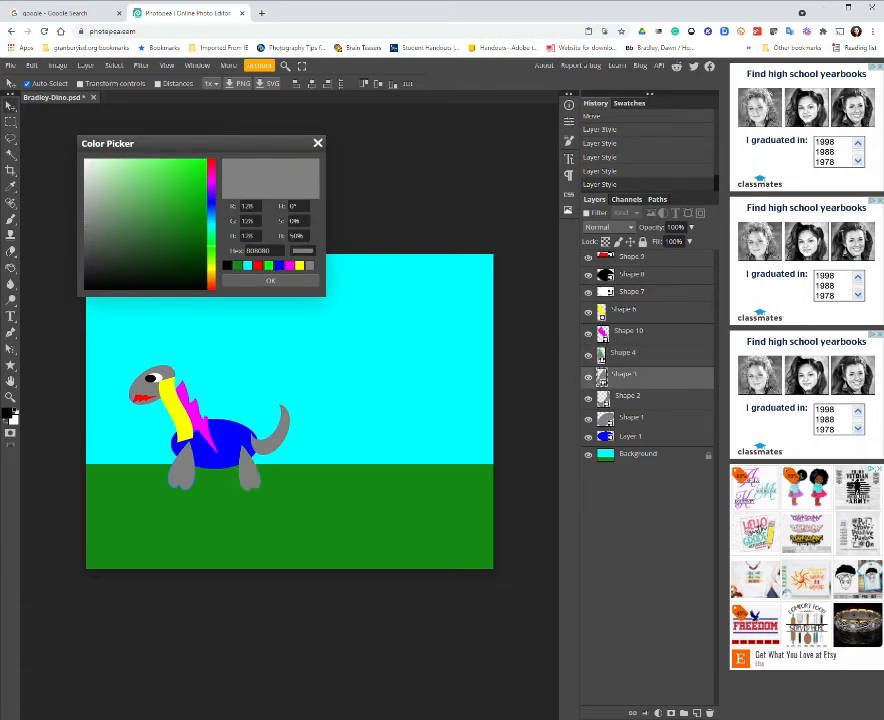
click(278, 281)
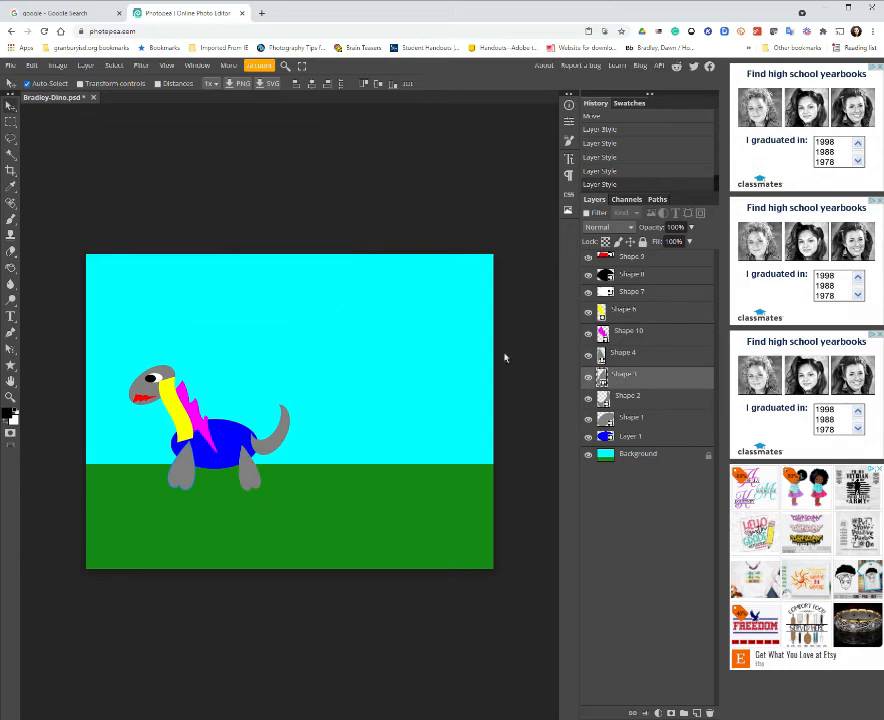
- Recolour the rear leg (Shape 4) and the front leg (Shape 3) bright green (#00ff00)
double_click(601, 354)
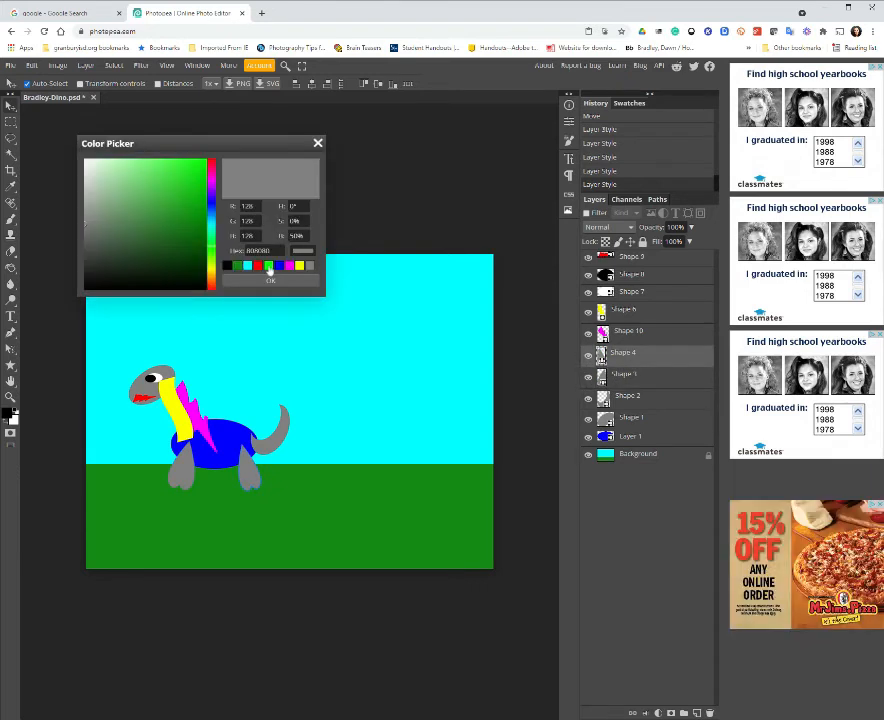
click(268, 265)
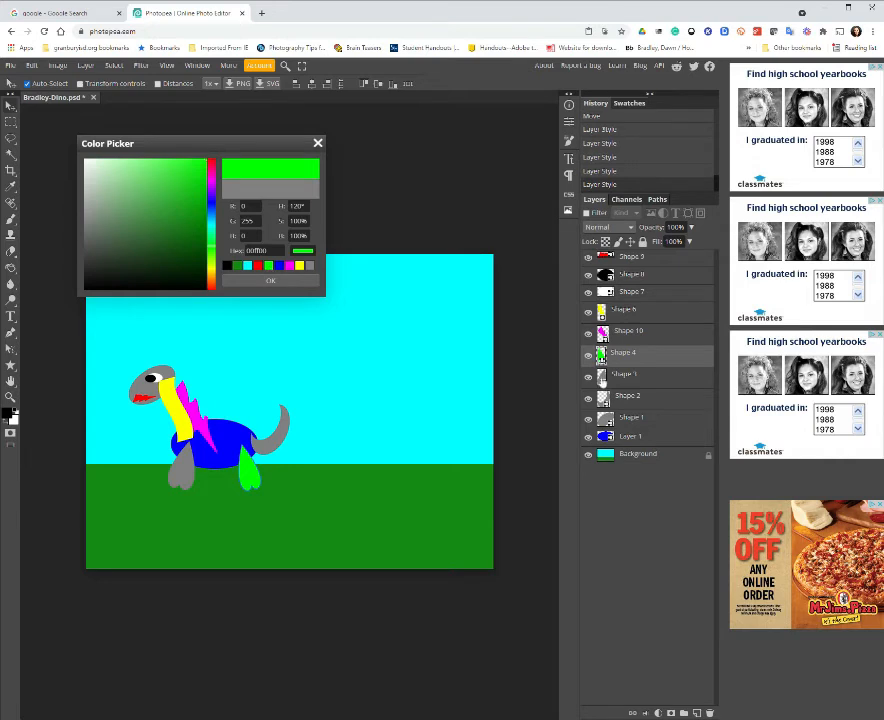
click(308, 281)
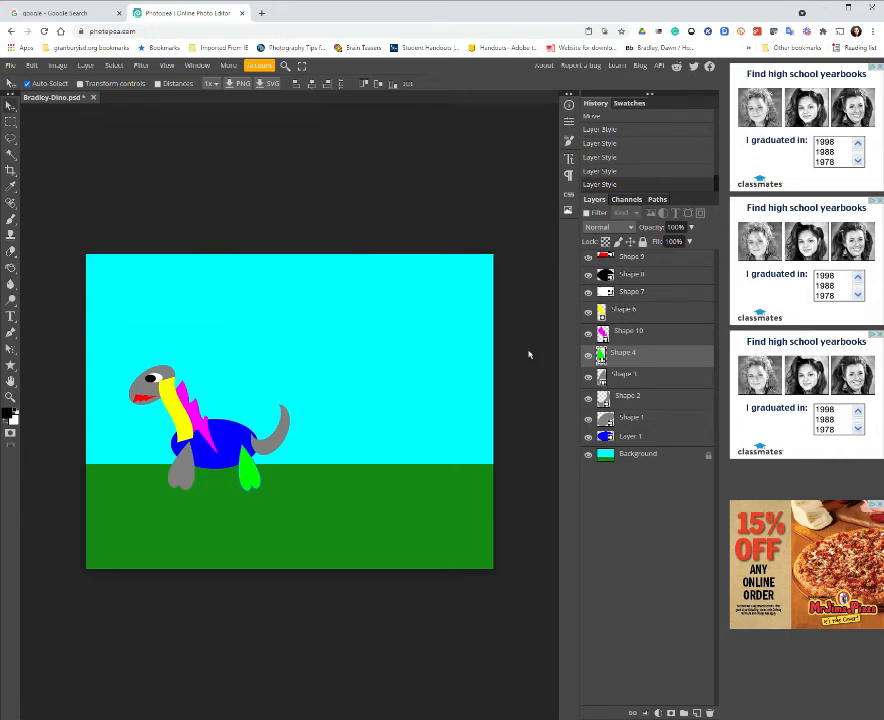
double_click(601, 376)
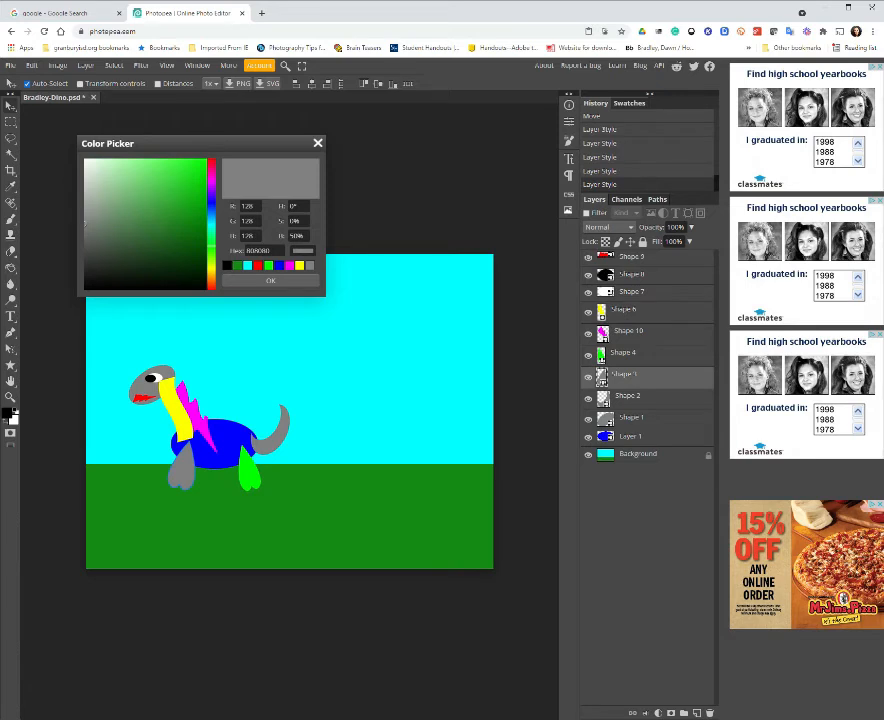
click(268, 265)
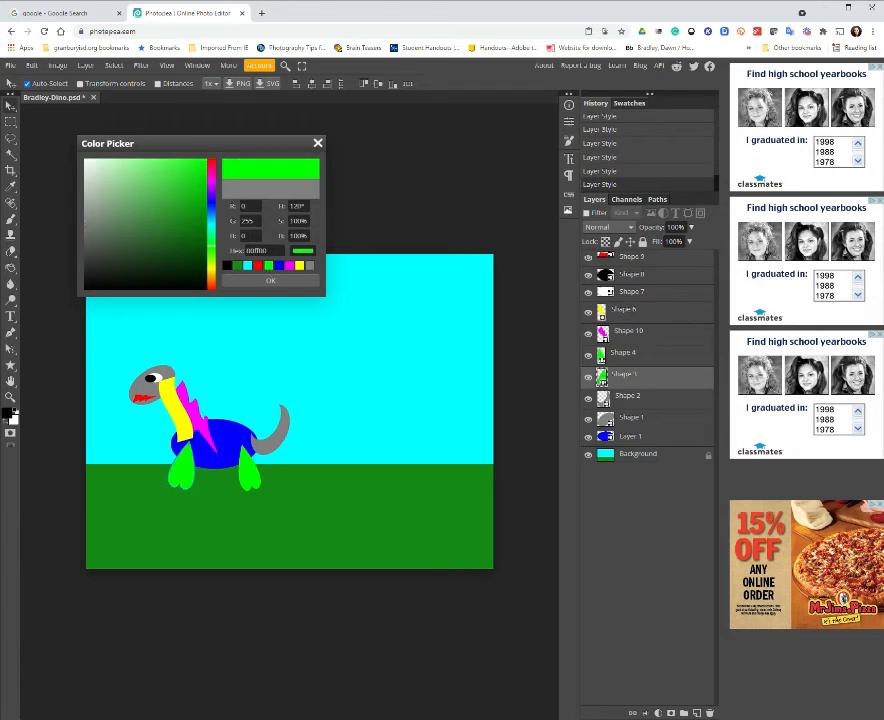
click(261, 283)
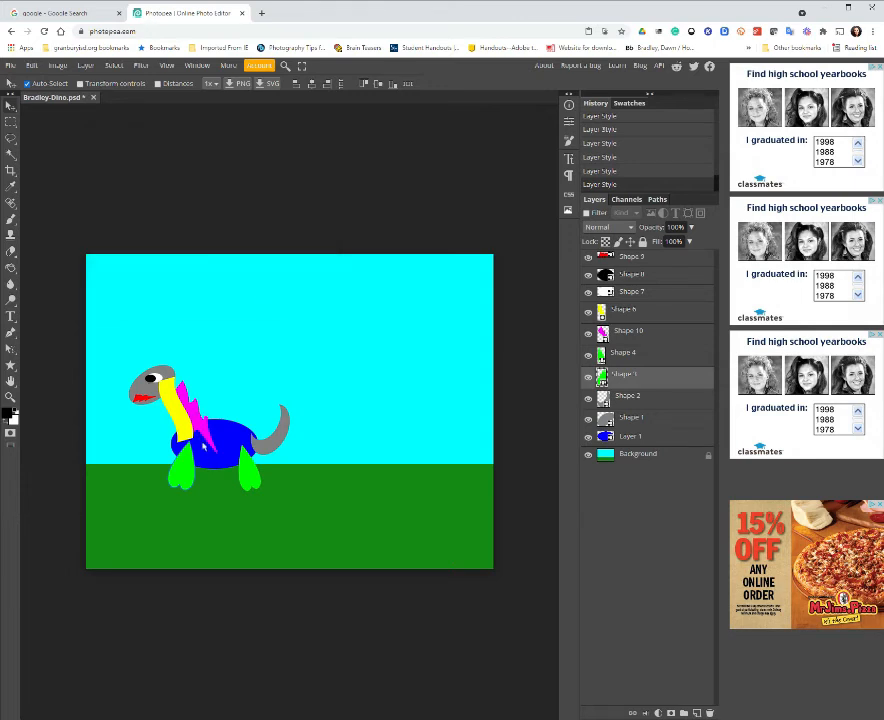
- Reorder the layers so the blue body (Layer 1) sits above the legs and the magenta bolt (Shape 10) lies directly beneath it
click(646, 441)
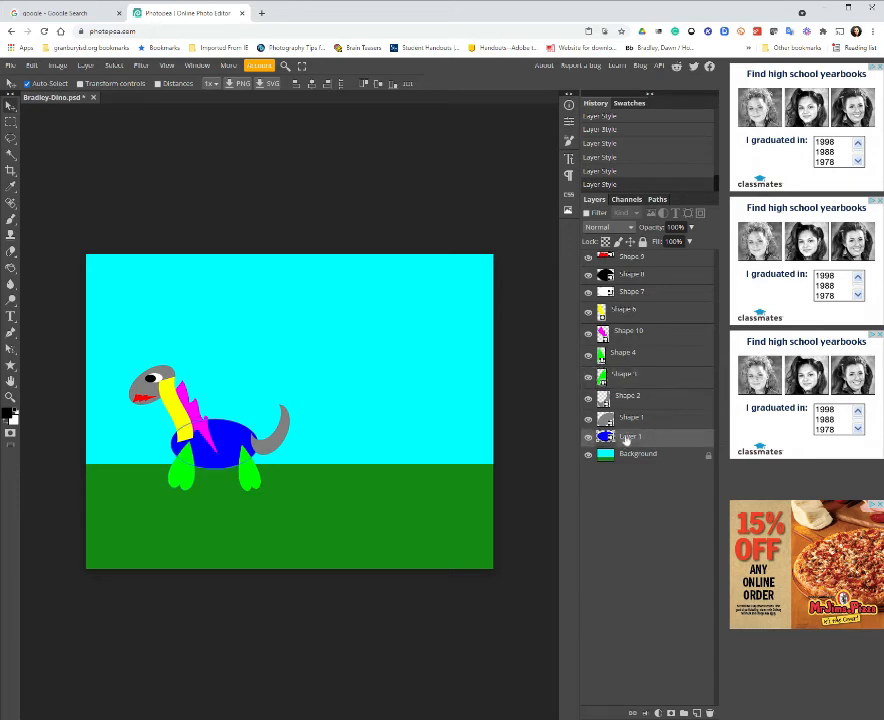
drag(626, 441, 631, 347)
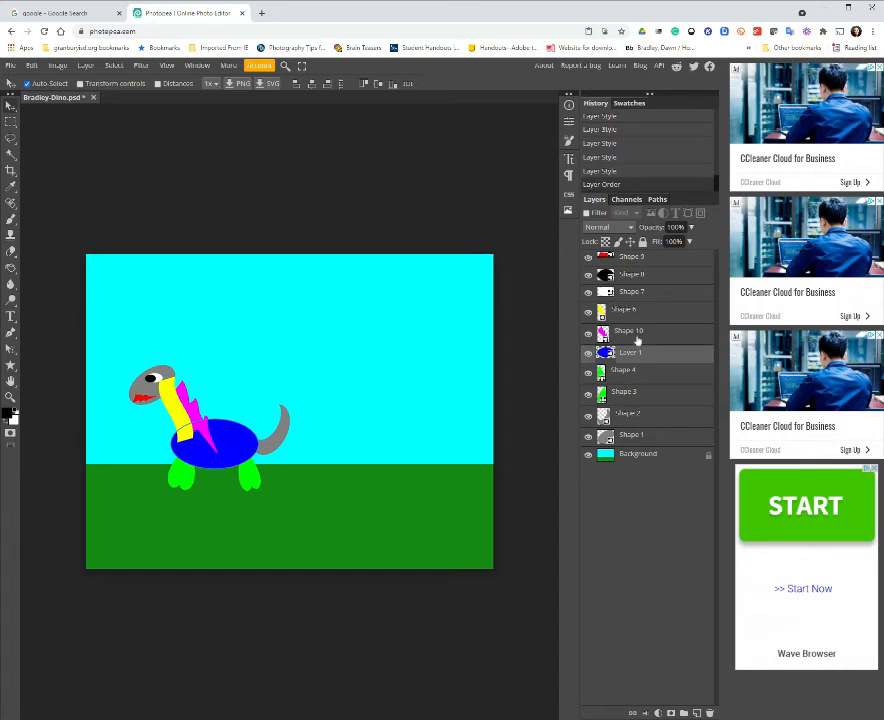
drag(637, 341, 645, 370)
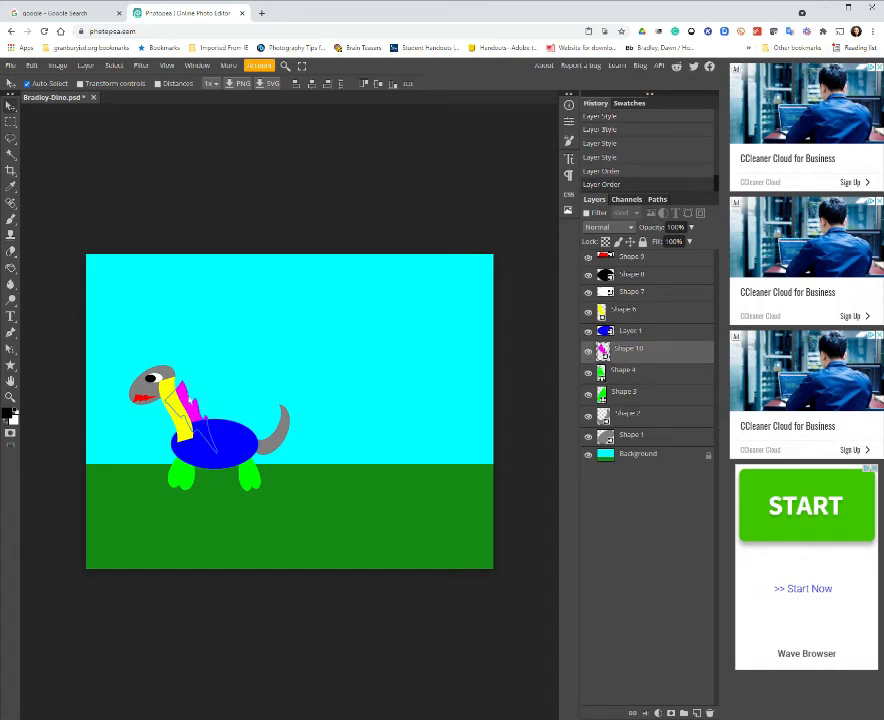
- Move the yellow neck (Shape 6) beneath the body layer and the head (Shape 1) directly above the neck
click(183, 429)
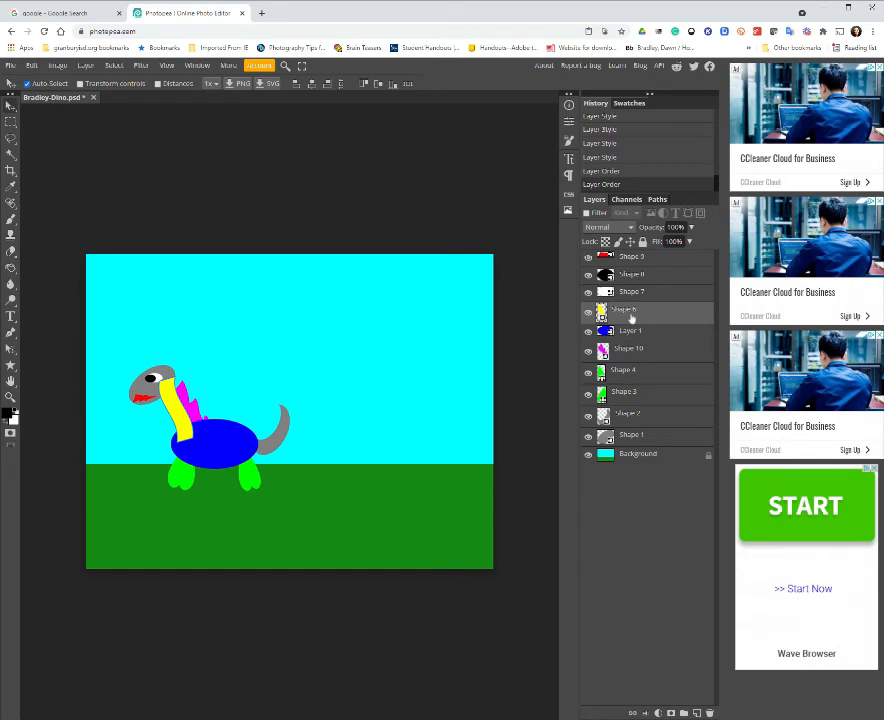
drag(630, 318, 640, 344)
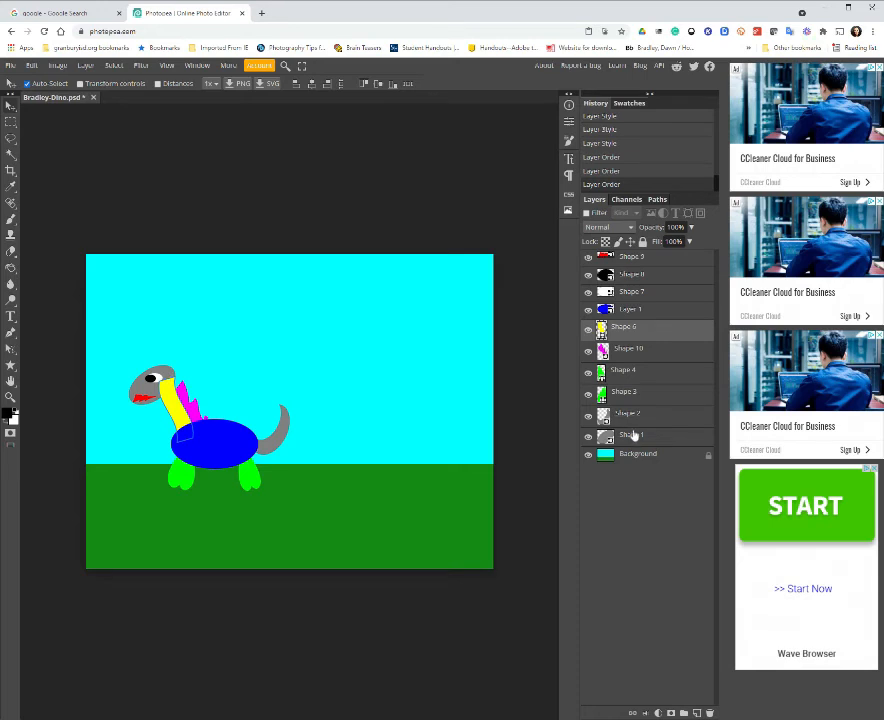
drag(636, 432, 632, 328)
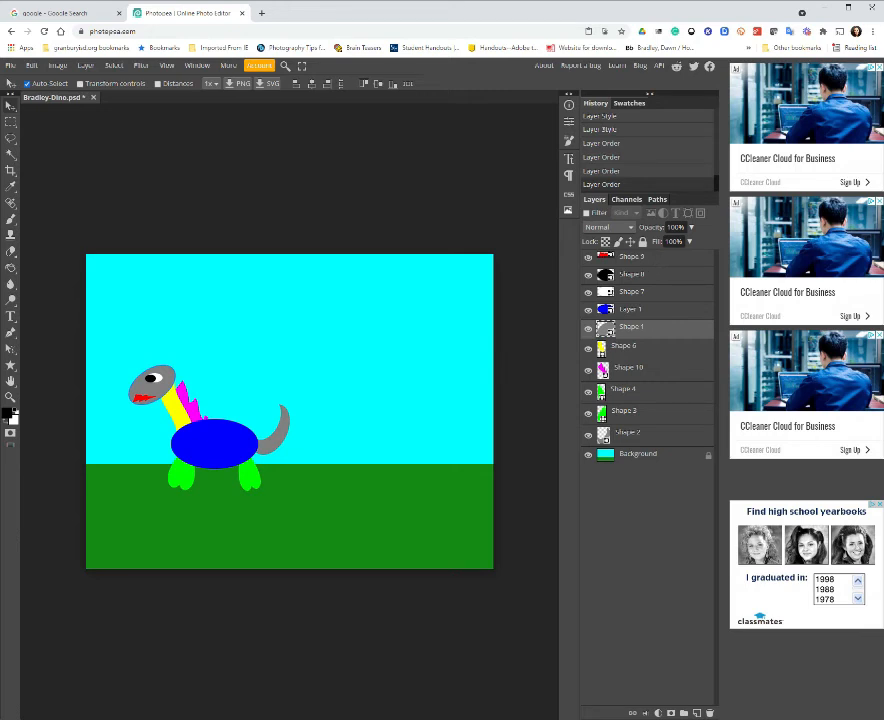
- Group all the dinosaur layers from Shape 9 to Shape 2 into a folder named dino1 and add an empty layer above it
click(650, 258)
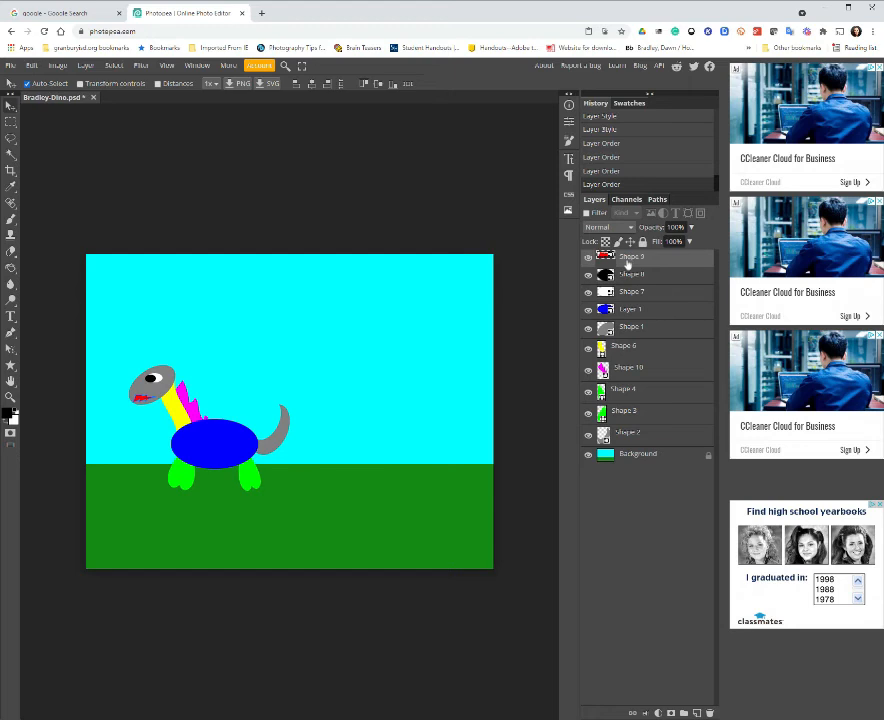
shift+click(631, 437)
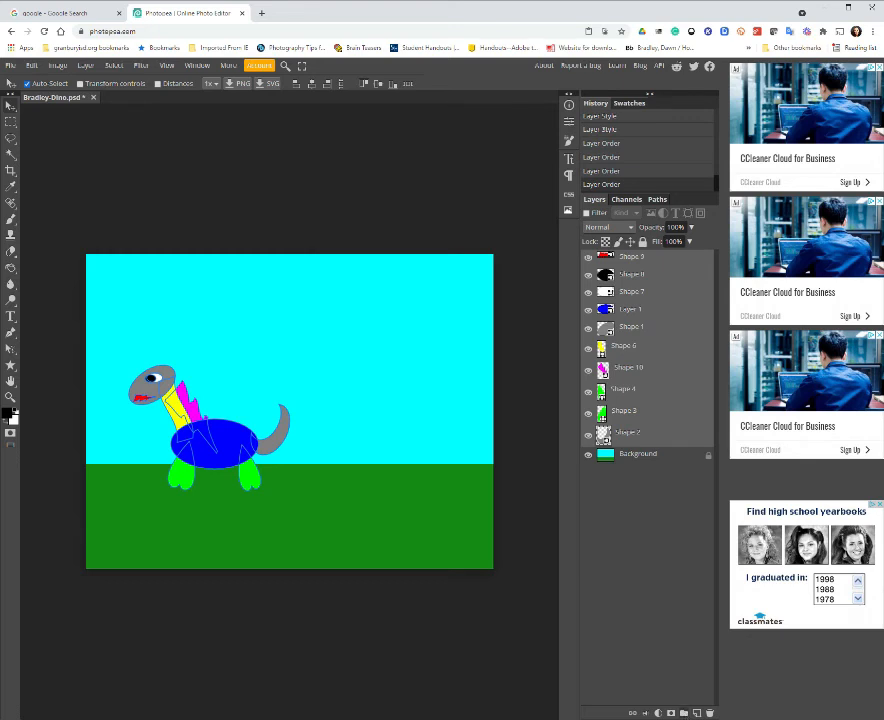
click(684, 712)
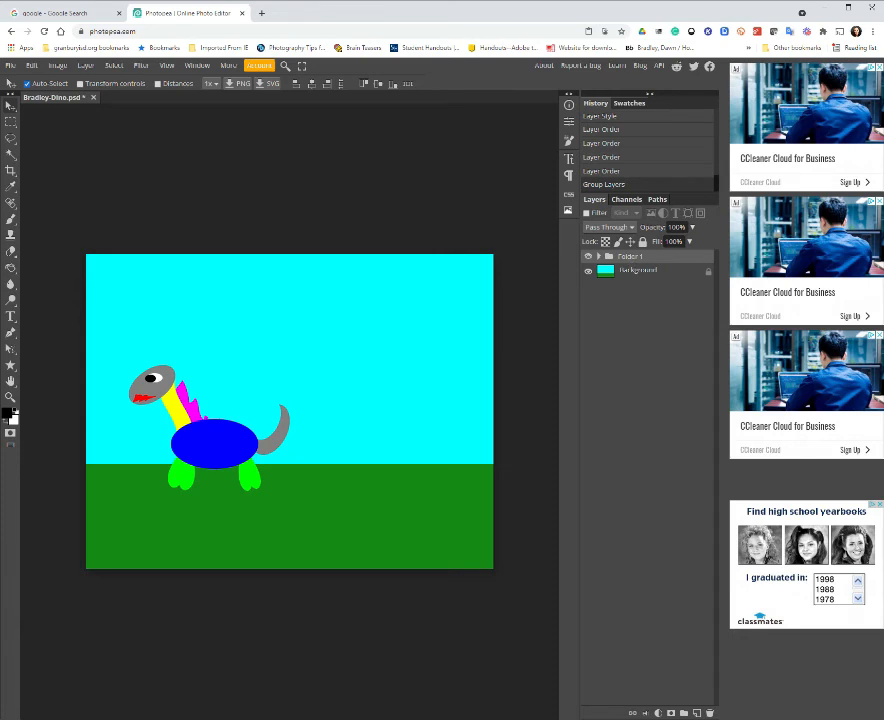
double_click(630, 257)
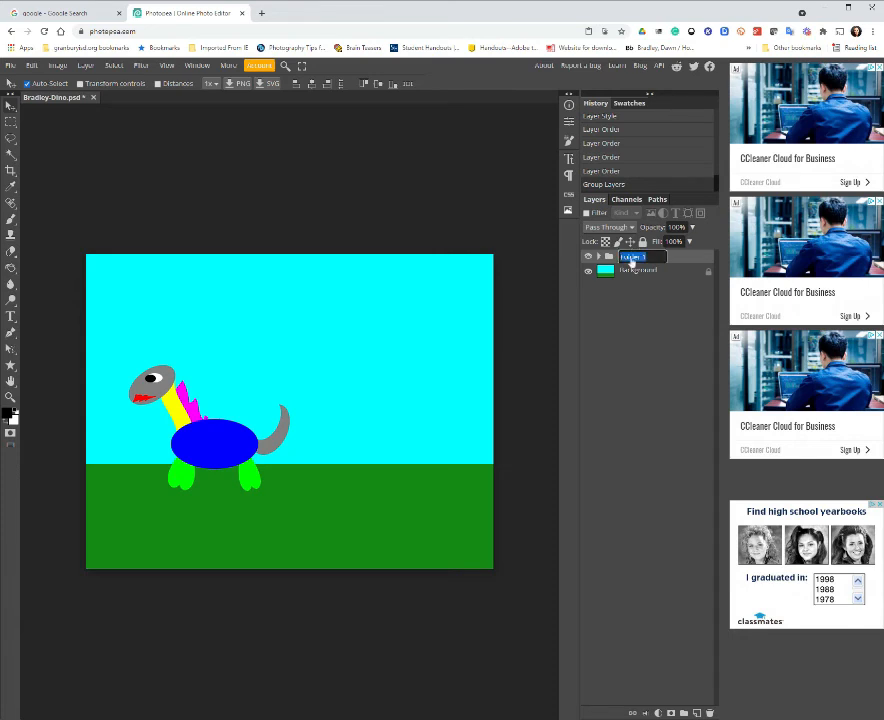
text(dino1)
key(Return)
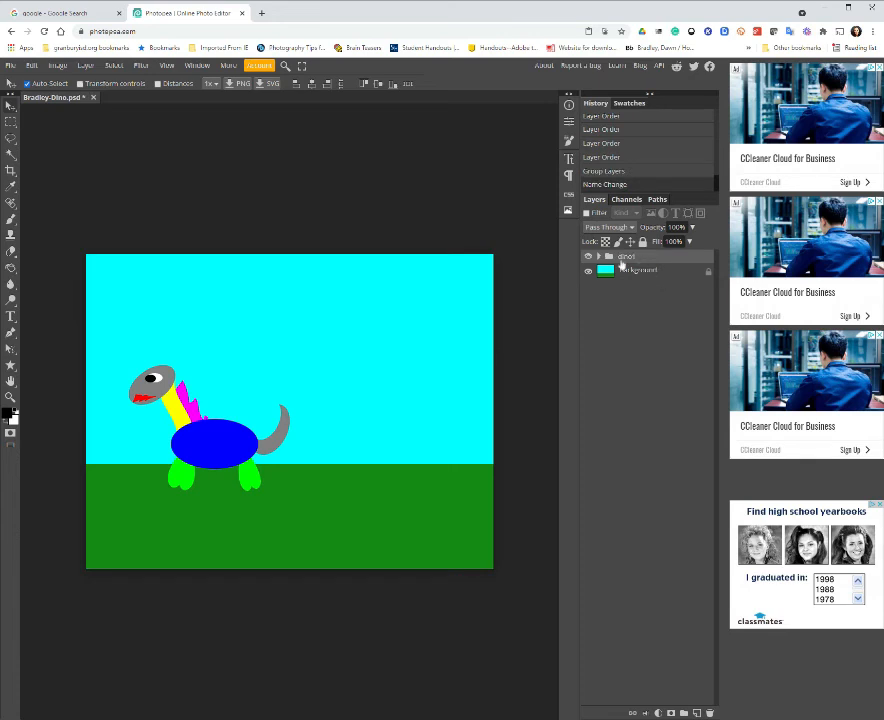
click(697, 712)
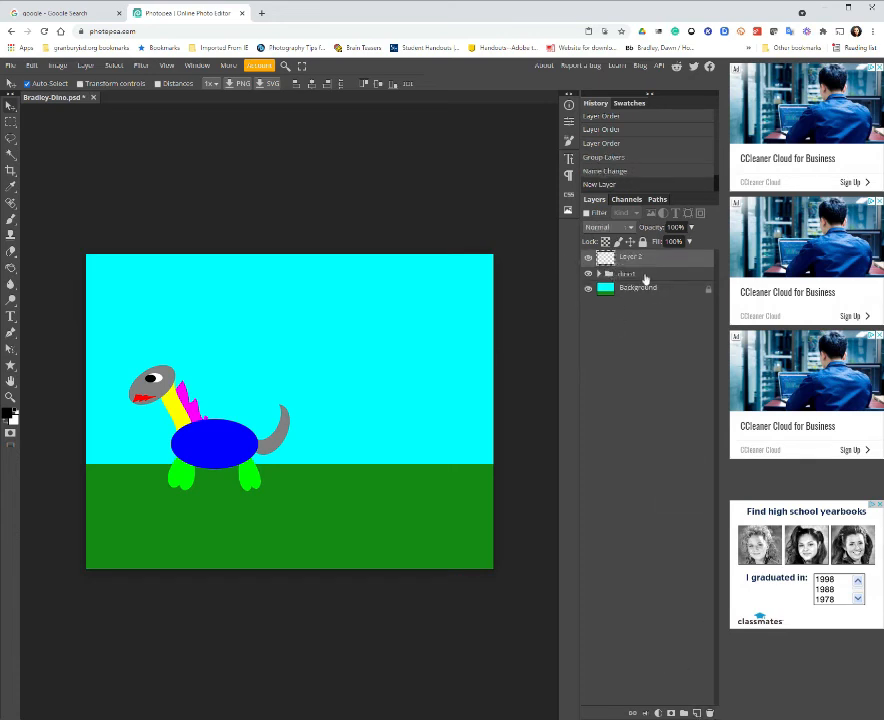
- Free-transform the dino1 group to about 63% width and 89.5% height and place it at about X 601 px, Y 376 px
click(633, 276)
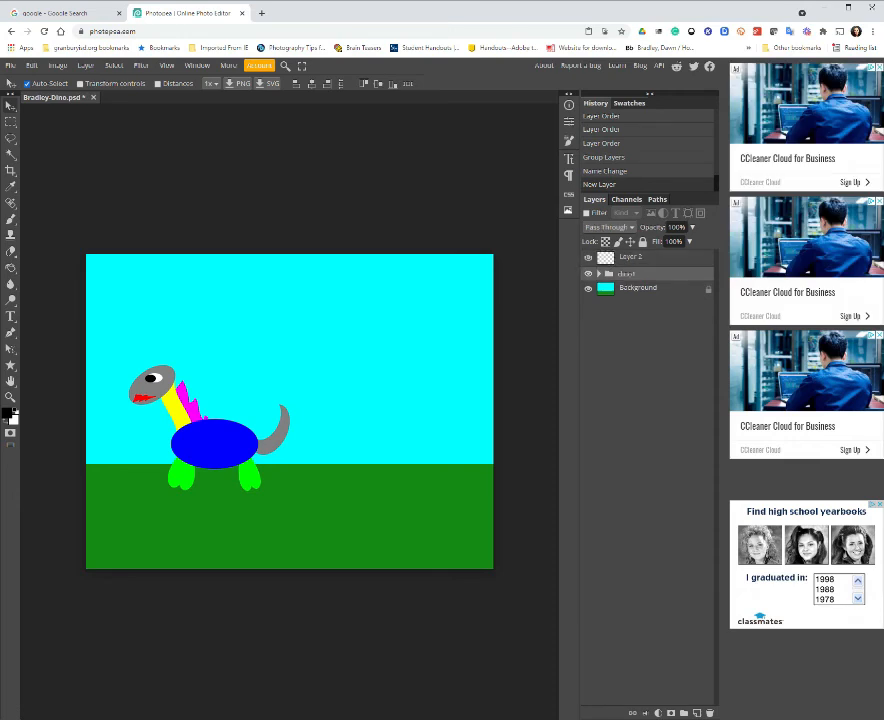
key(ctrl+alt+t)
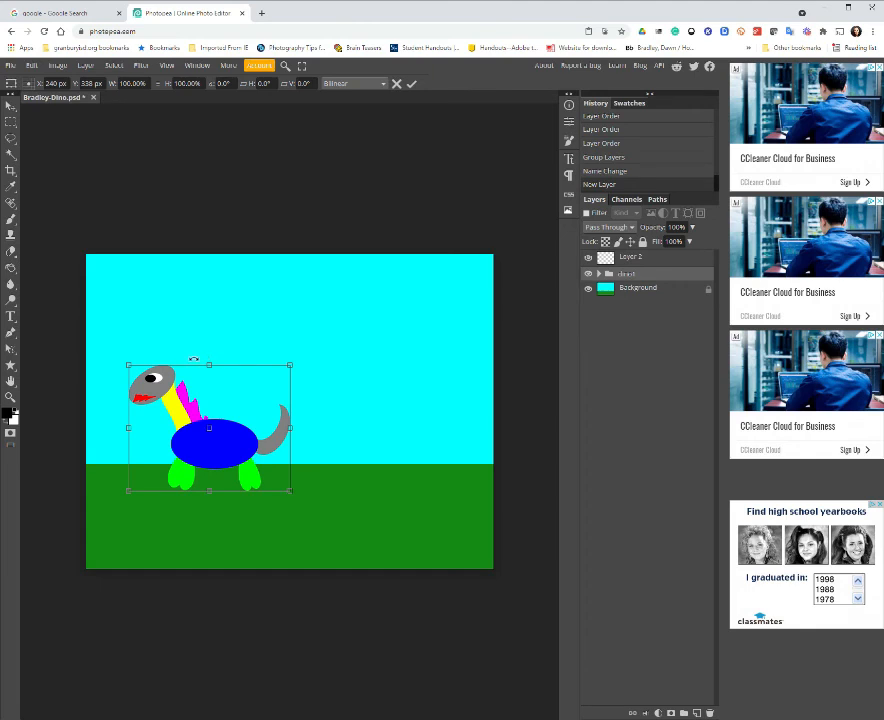
drag(129, 365, 189, 382)
drag(255, 448, 411, 460)
- Flip the dino1 group horizontally, flip it back to its original direction and apply the transform
right_click(410, 458)
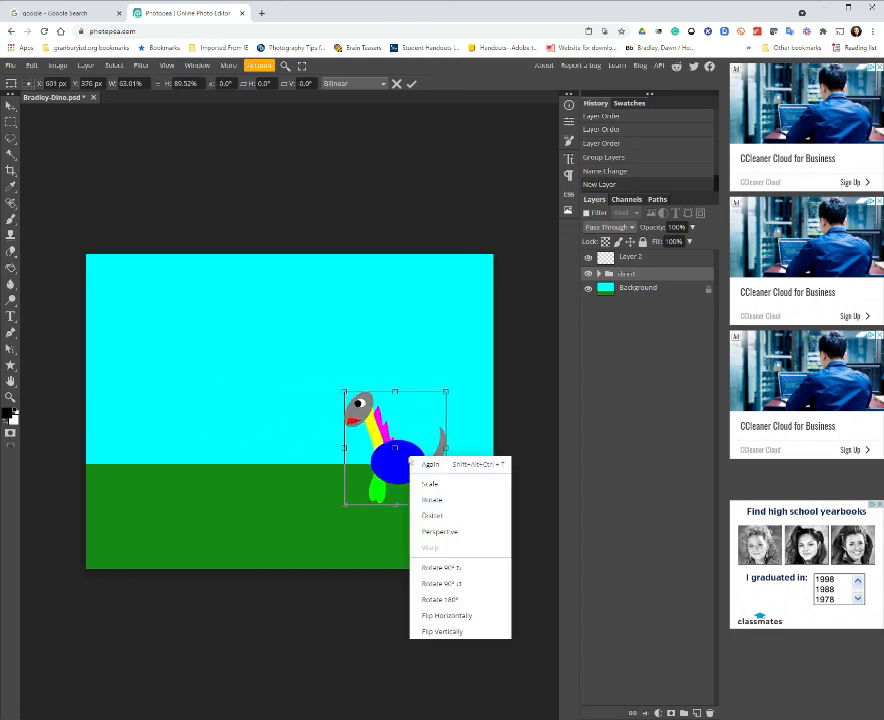
click(446, 617)
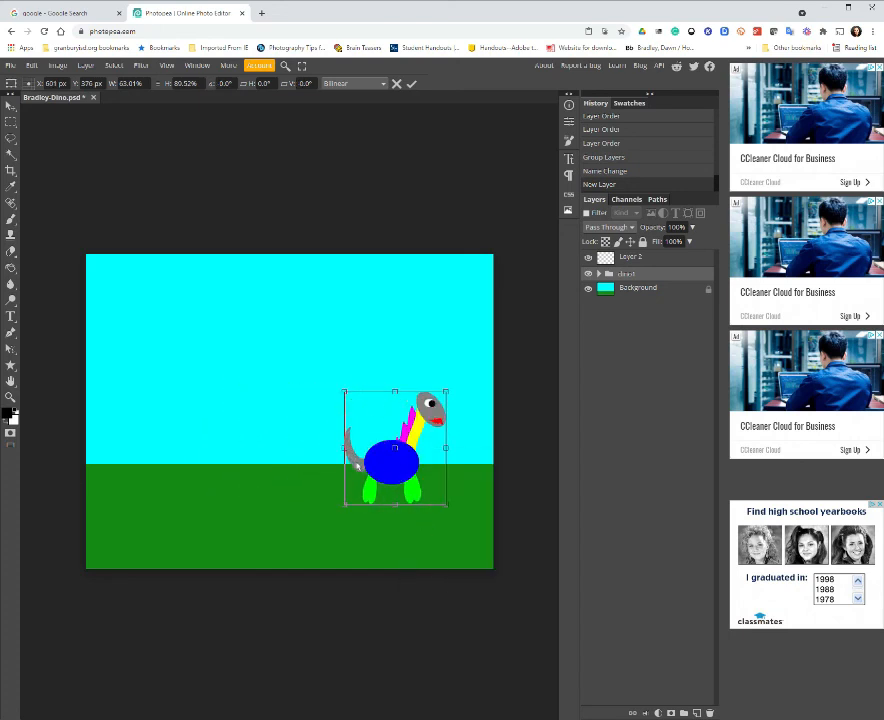
right_click(396, 437)
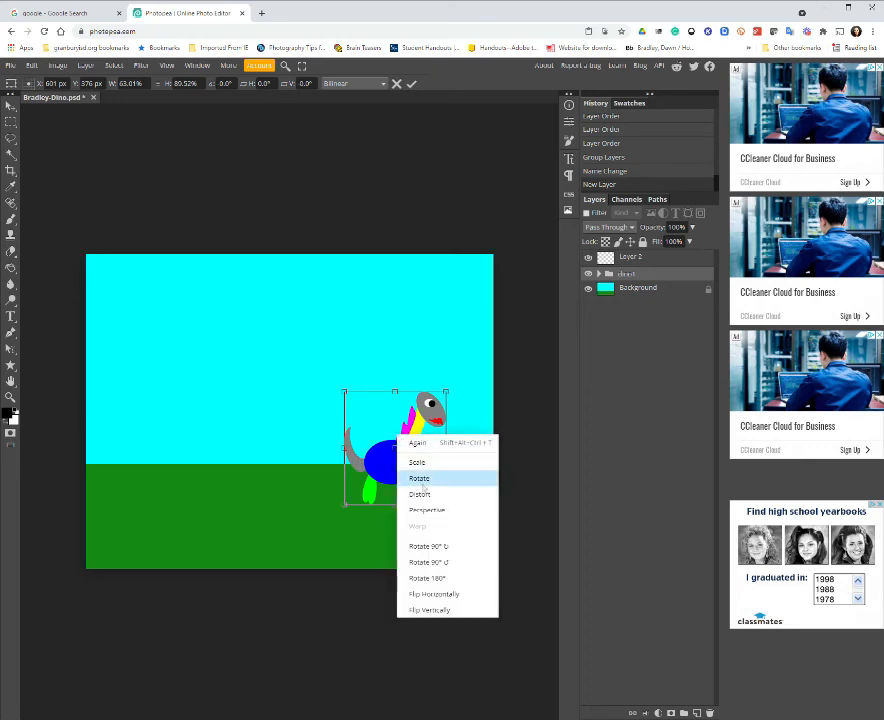
click(416, 590)
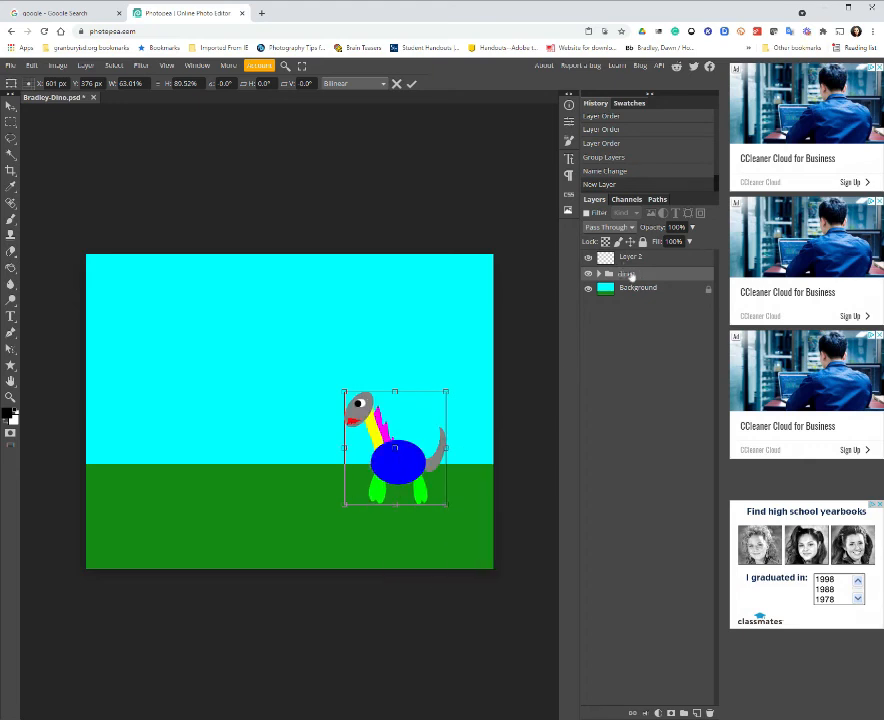
click(411, 84)
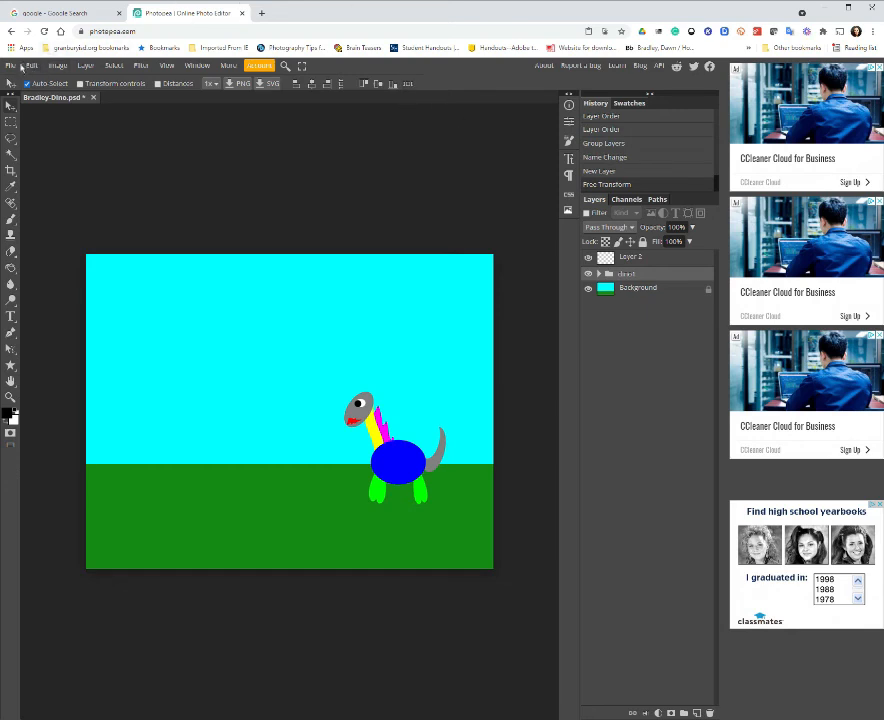
click(10, 66)
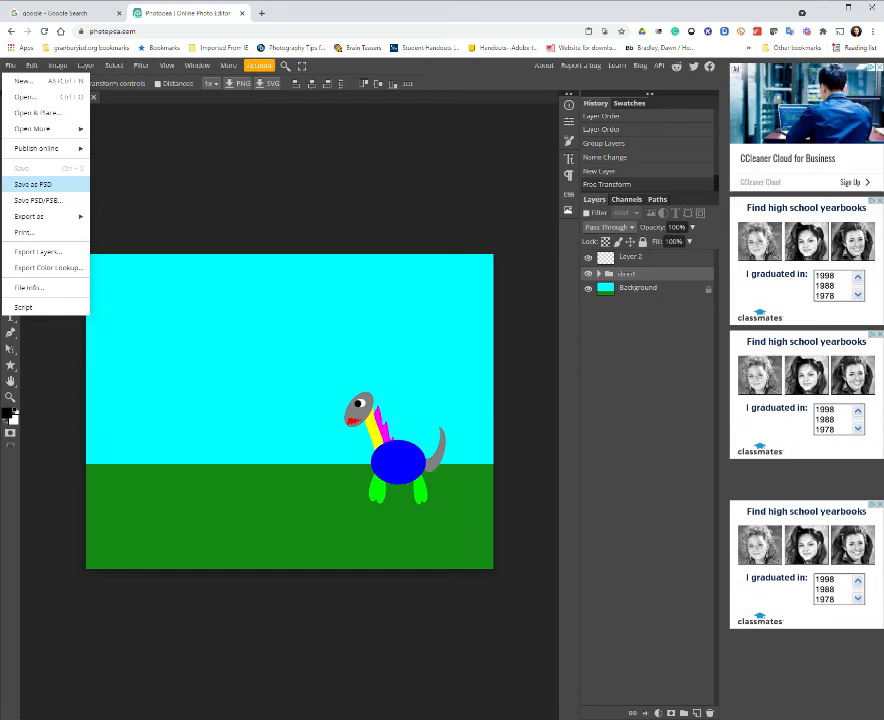
click(111, 102)
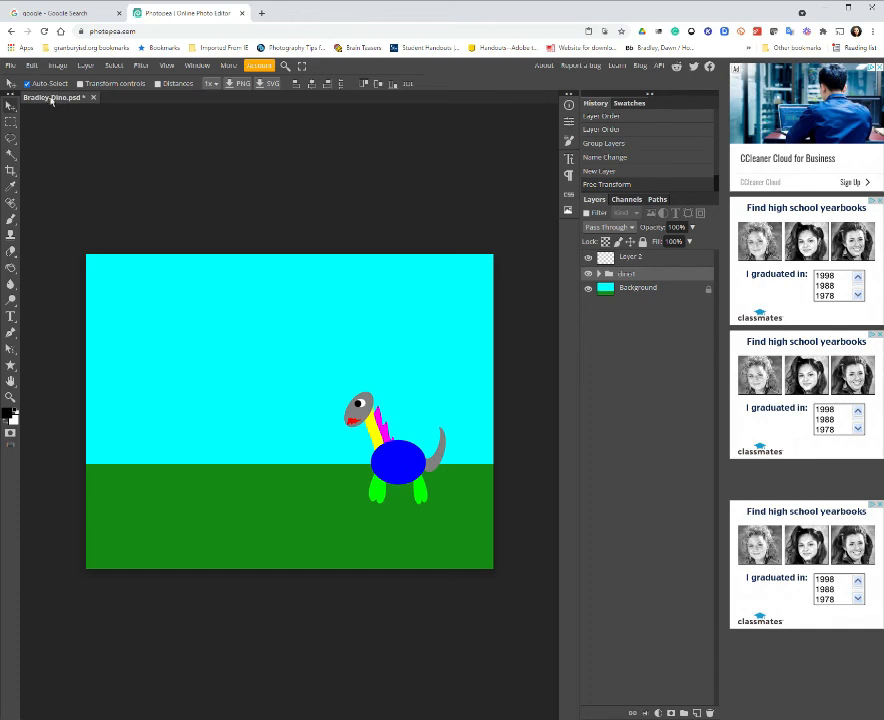
- Export the dinosaur artwork as a PNG image at 792 × 612 px and 100% quality
click(10, 65)
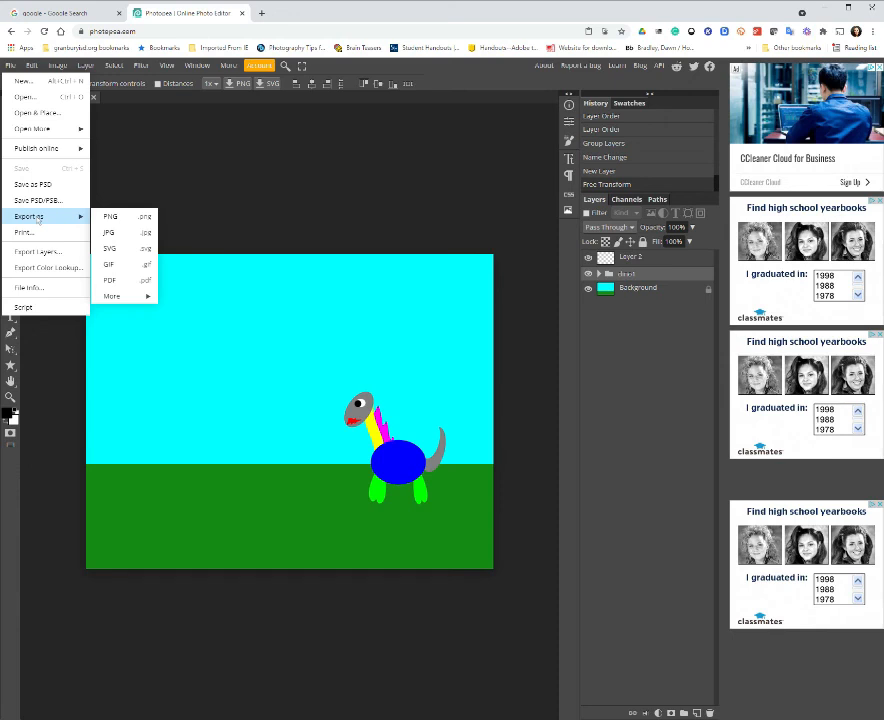
click(110, 219)
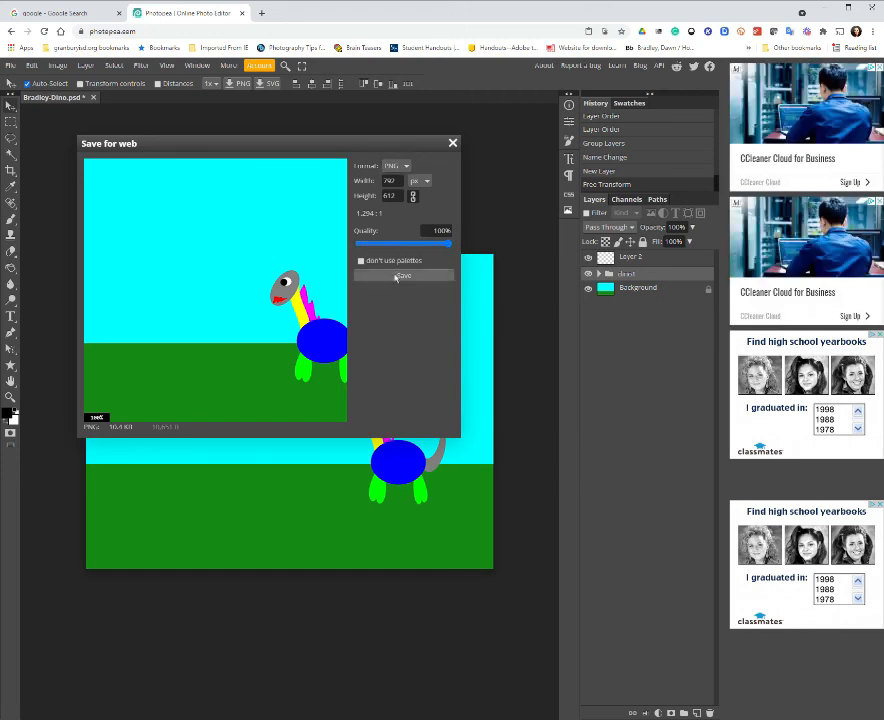
click(395, 277)
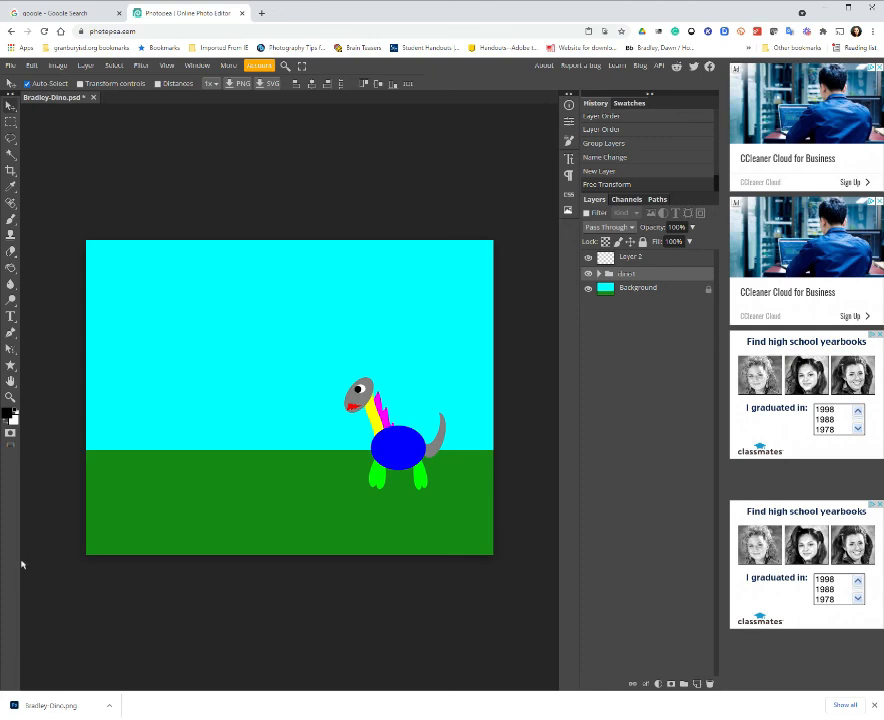
- Activate the Custom Shape tool and browse the shape library through to its last shapes
click(17, 362)
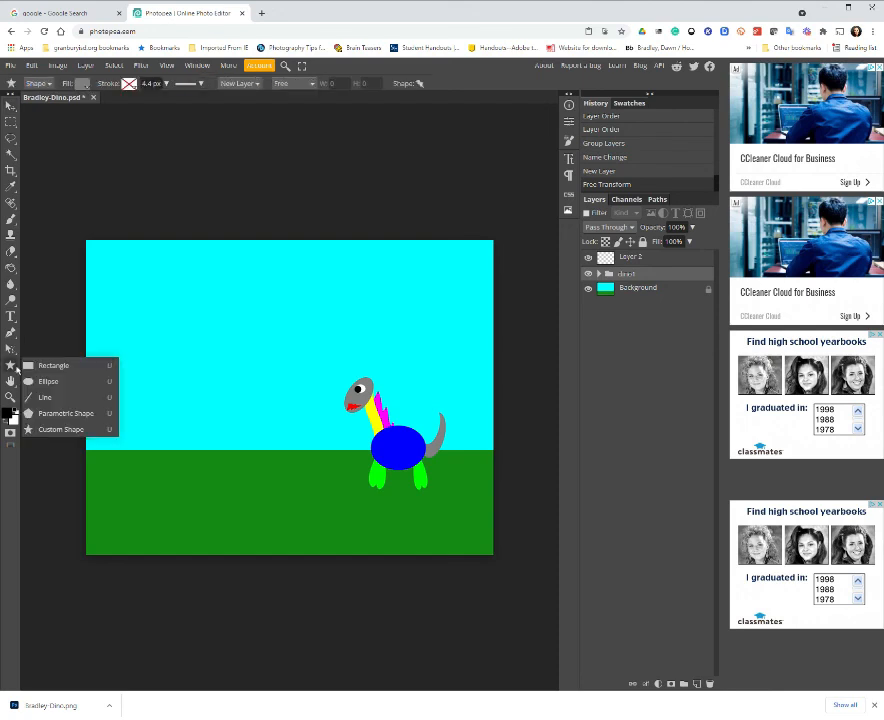
click(43, 428)
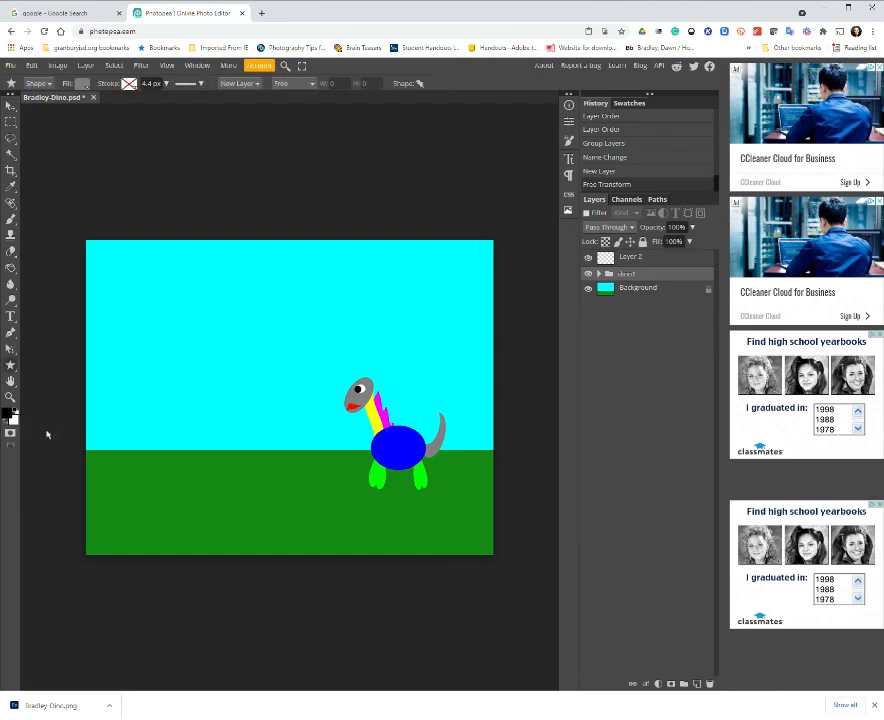
click(419, 84)
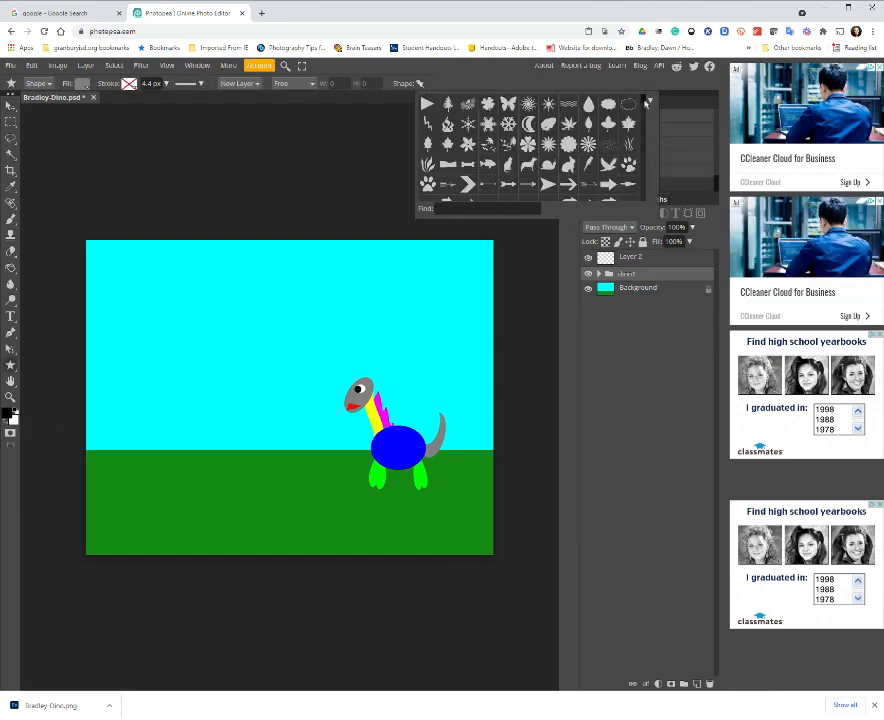
scroll(639, 200, down, 10)
scroll(639, 200, down, 1)
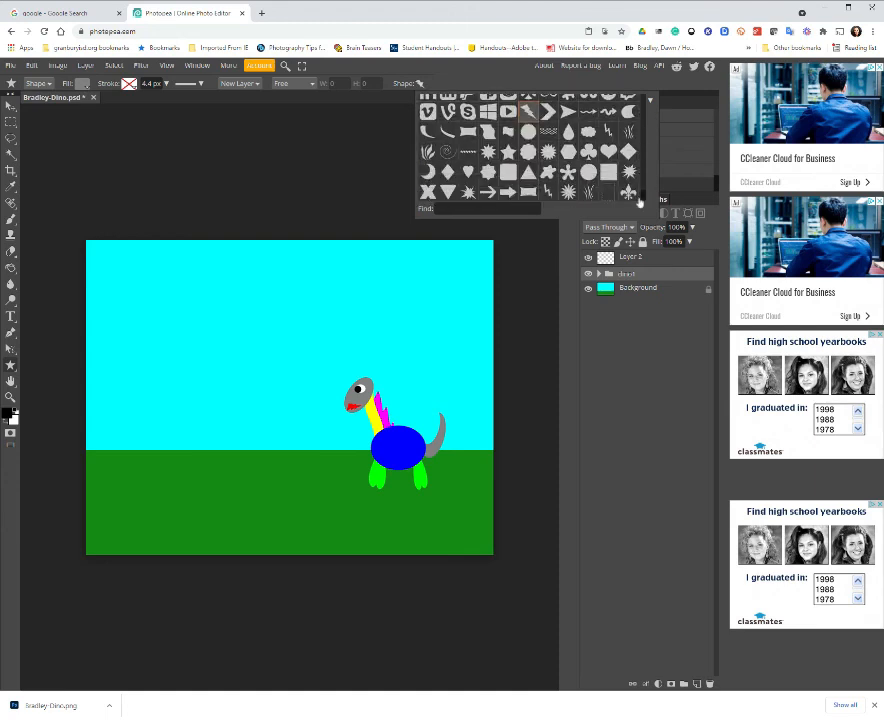